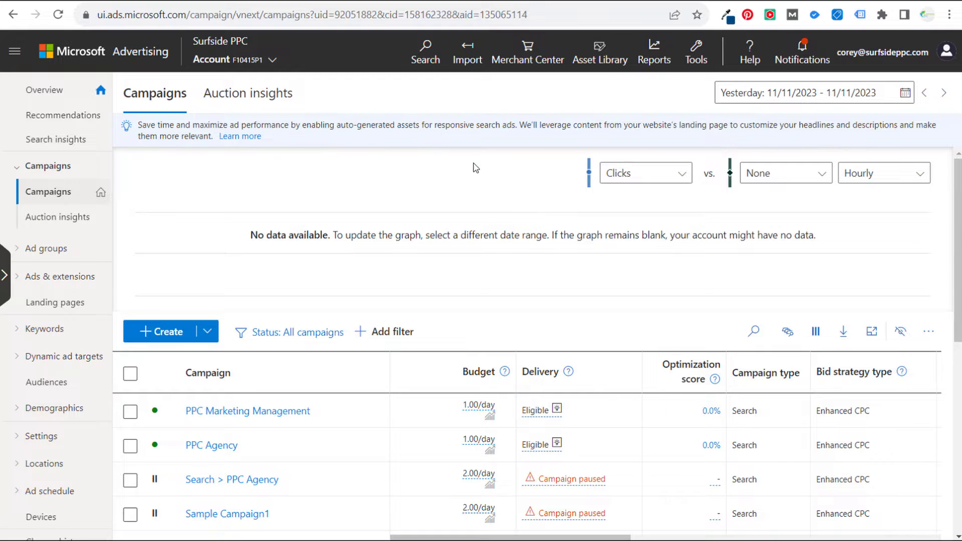
- Open BrickPop Sample Campaign from the Campaigns table to view its ad groups
scroll(421, 277, "down", 4)
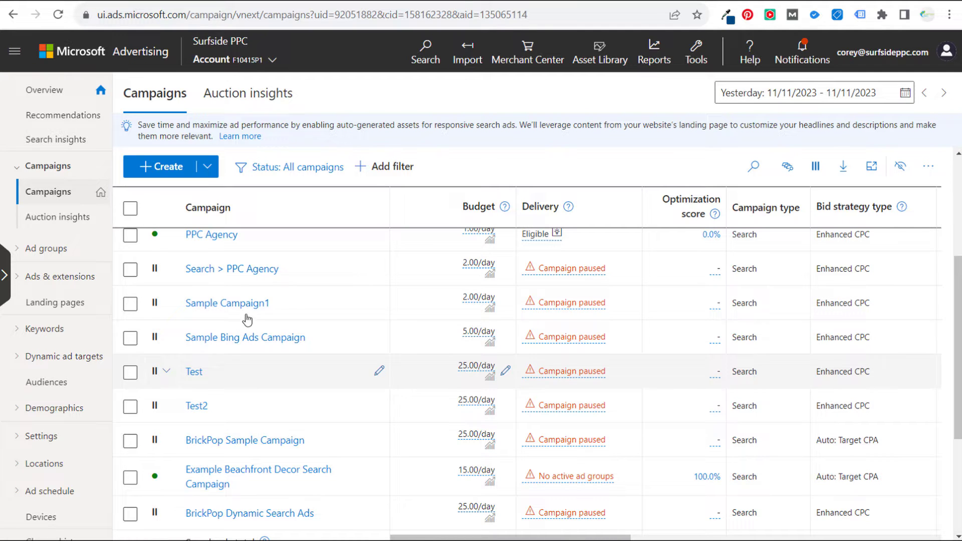
scroll(328, 367, "down", 2)
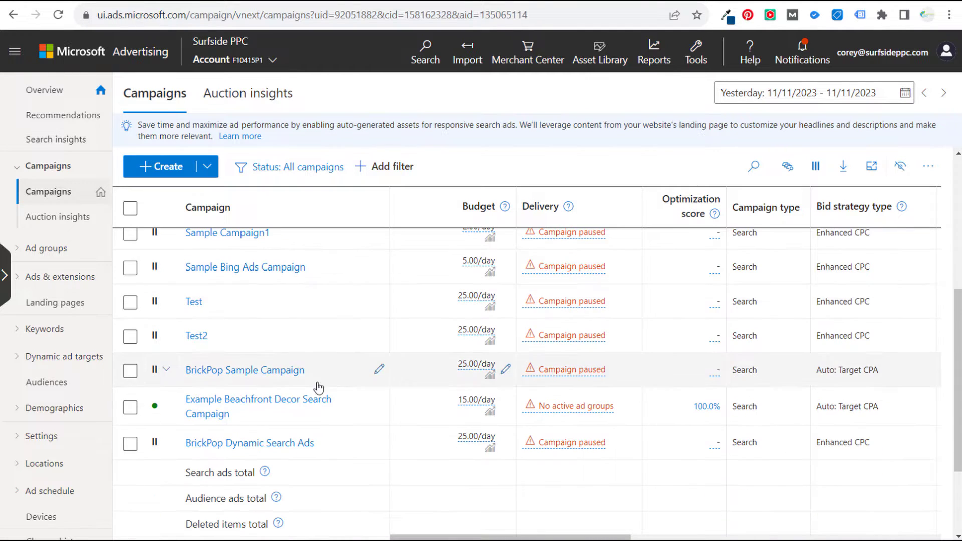
left_click(228, 373)
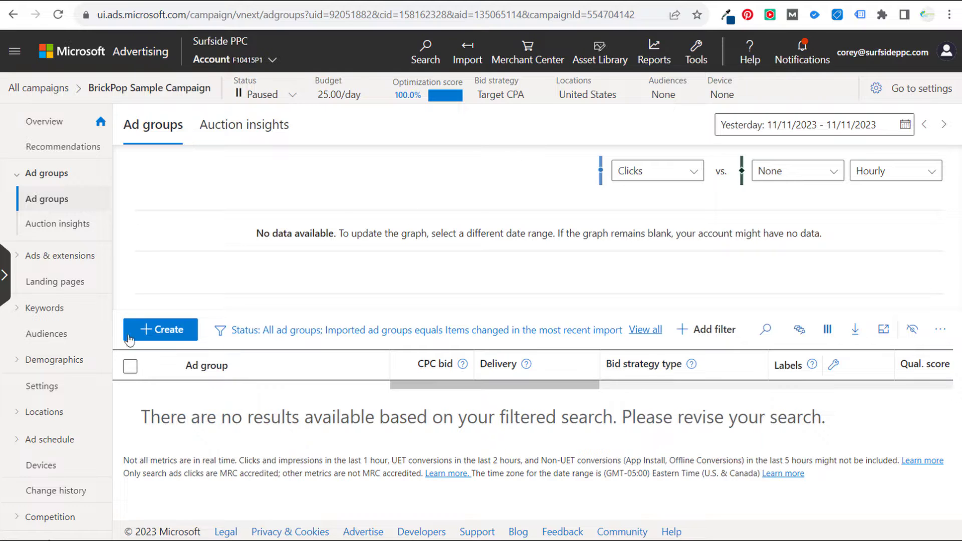
- Remove the 'Imported ad groups' filter chip and start a new ad group
left_click(306, 332)
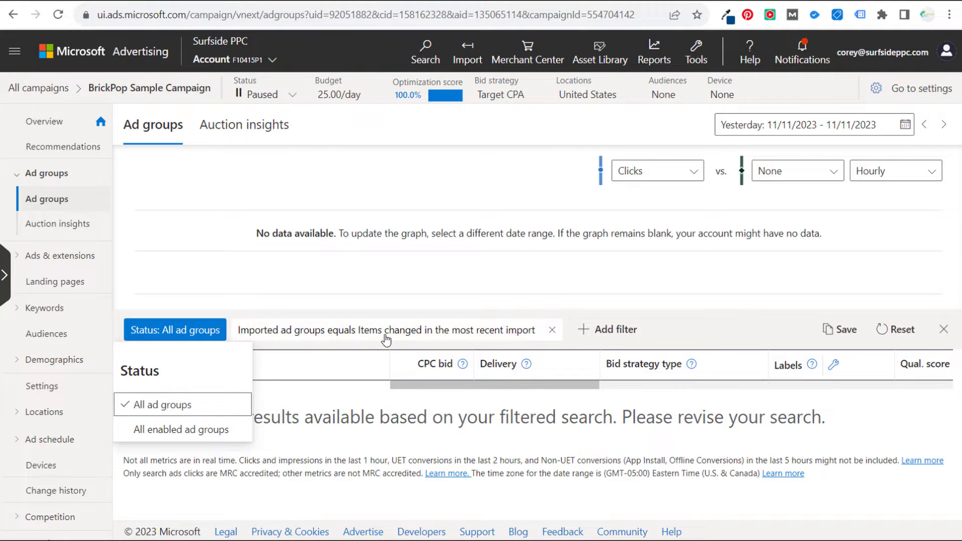
left_click(552, 330)
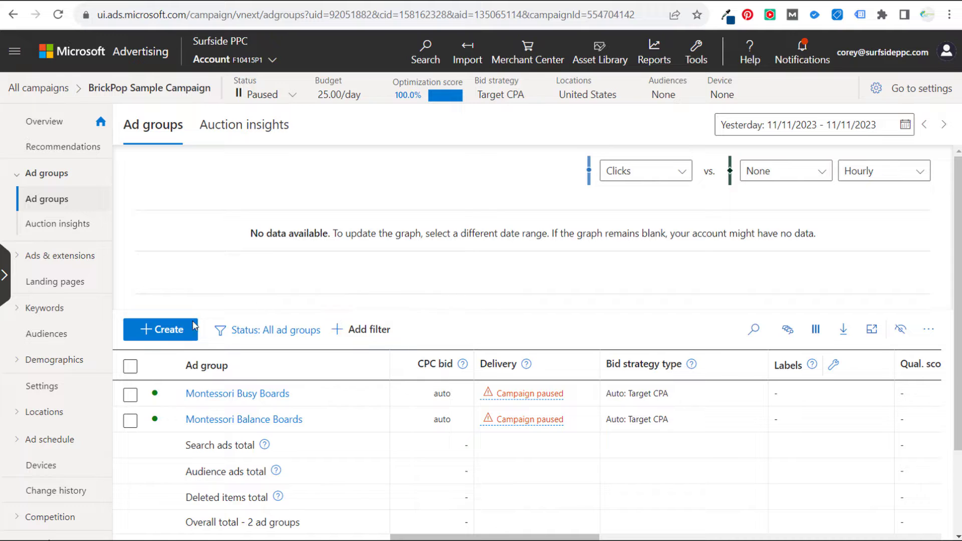
left_click(152, 330)
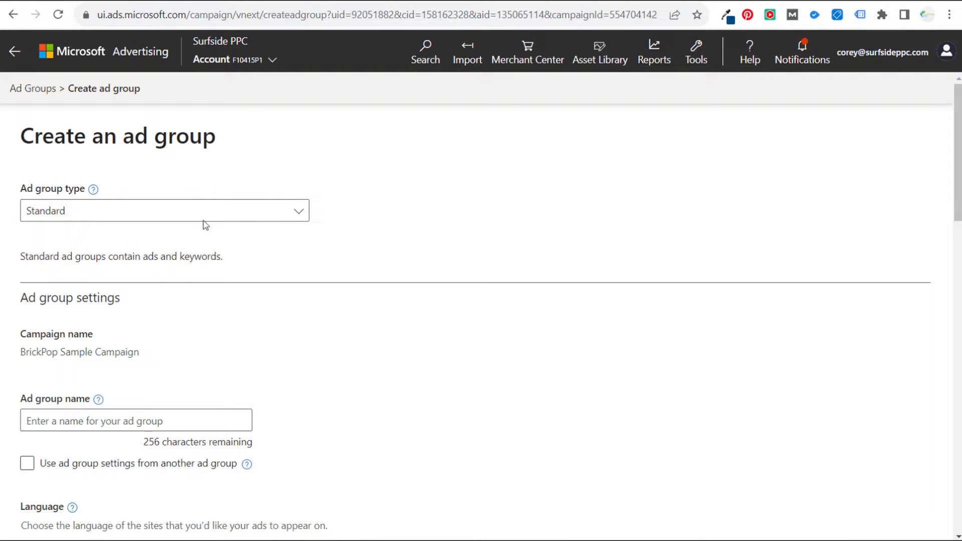
- Change the new ad group's type from Standard to Dynamic and confirm the change
left_click(298, 213)
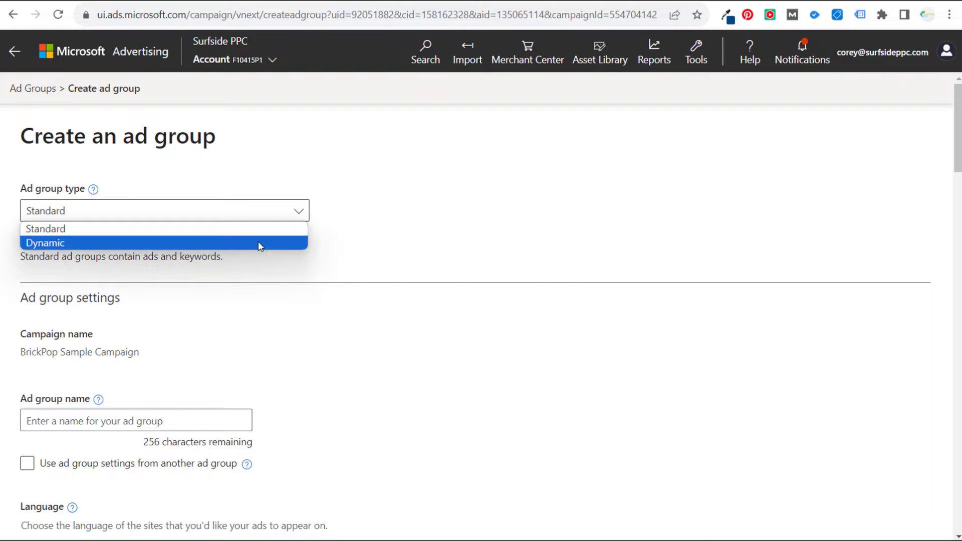
left_click(258, 242)
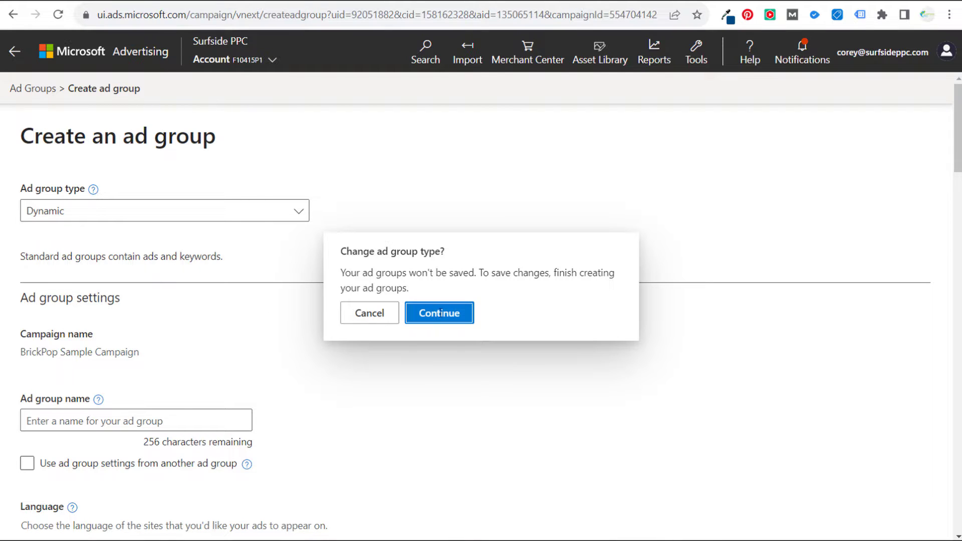
left_click(441, 313)
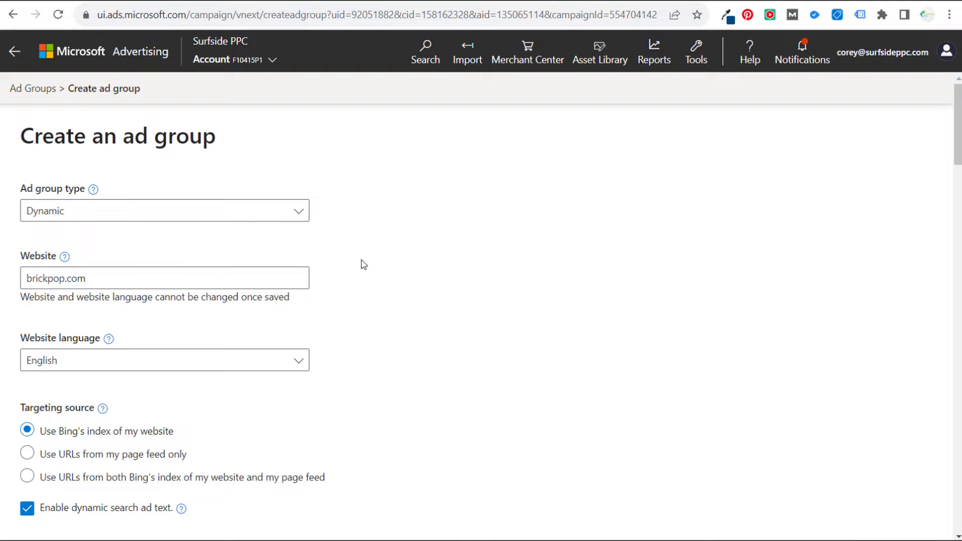
left_click(252, 59)
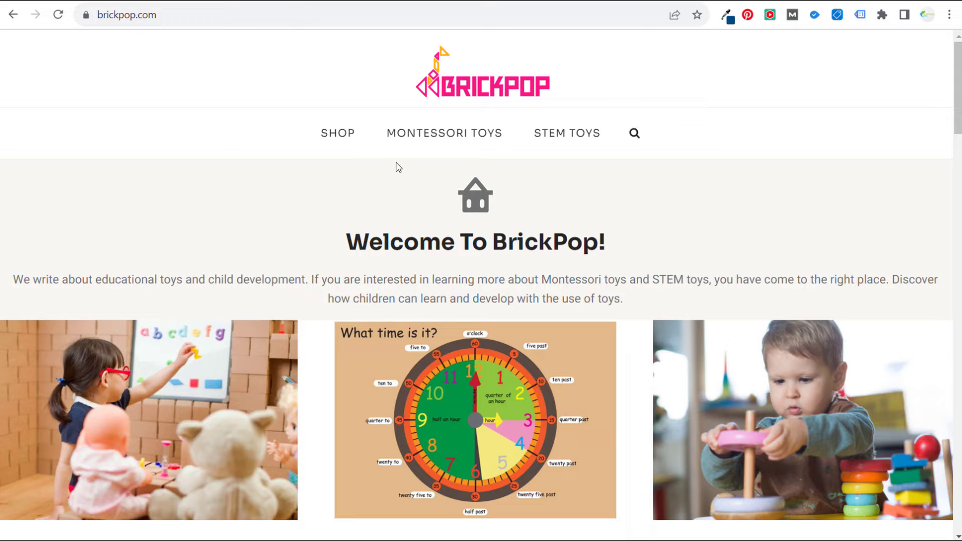
left_click(338, 140)
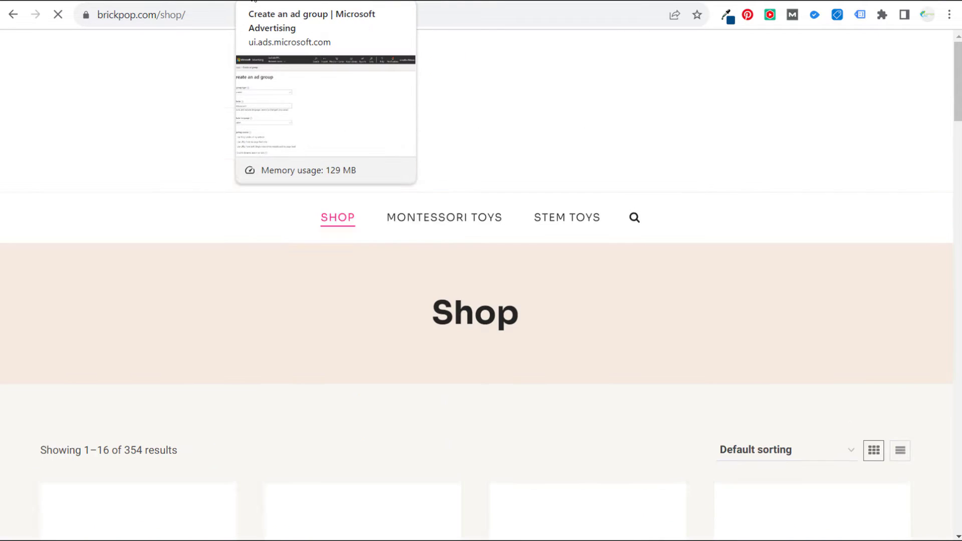
left_click(254, 2)
scroll(338, 267, "down", 4)
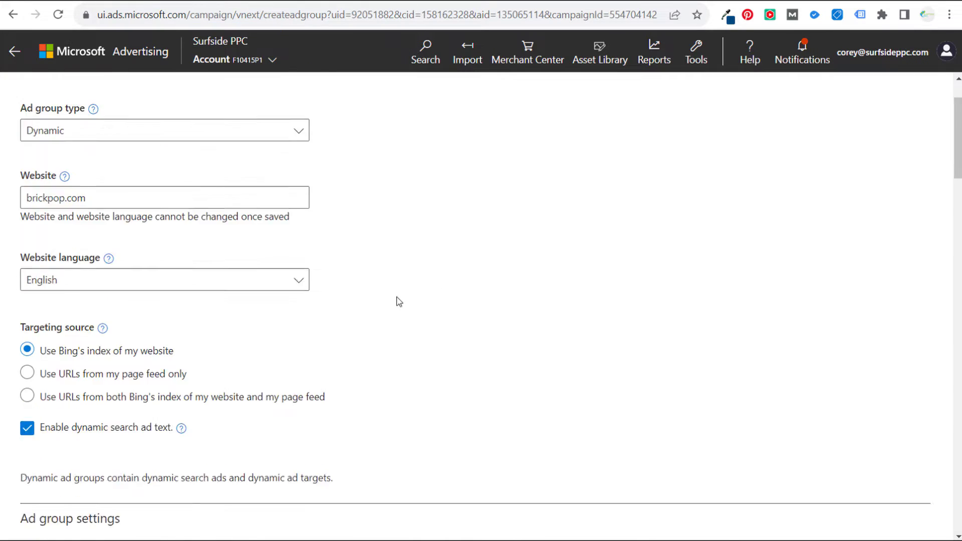
scroll(396, 245, "up", 1)
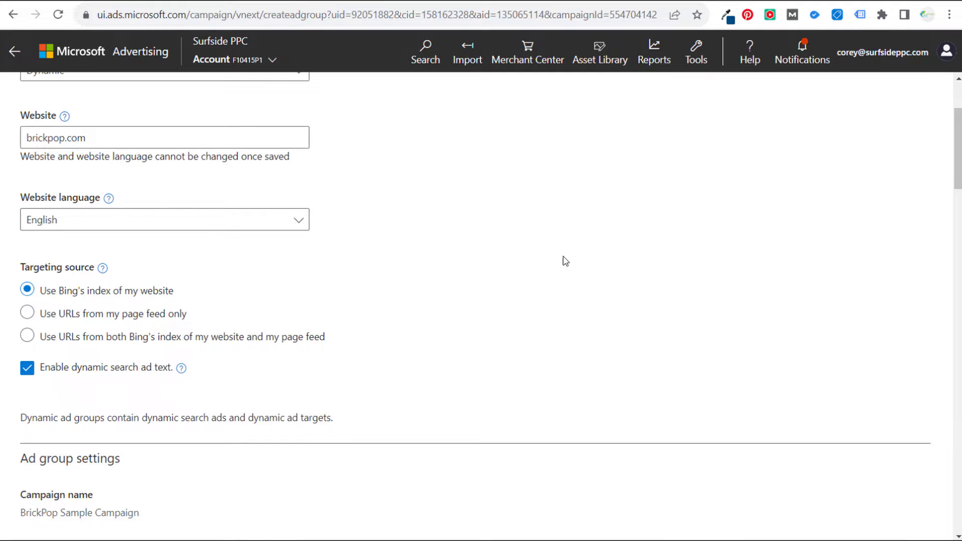
scroll(562, 263, "down", 1)
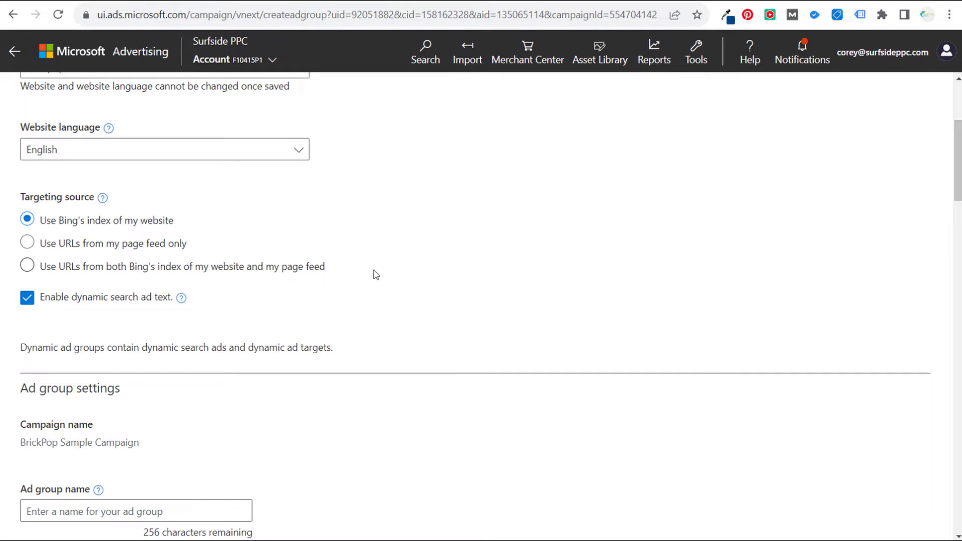
scroll(492, 285, "down", 4)
scroll(493, 283, "down", 3)
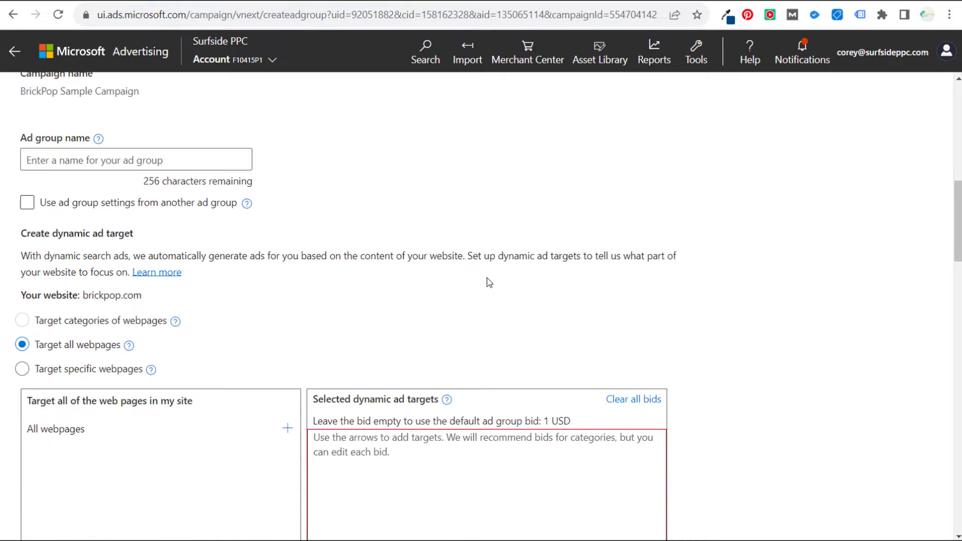
scroll(307, 301, "up", 7)
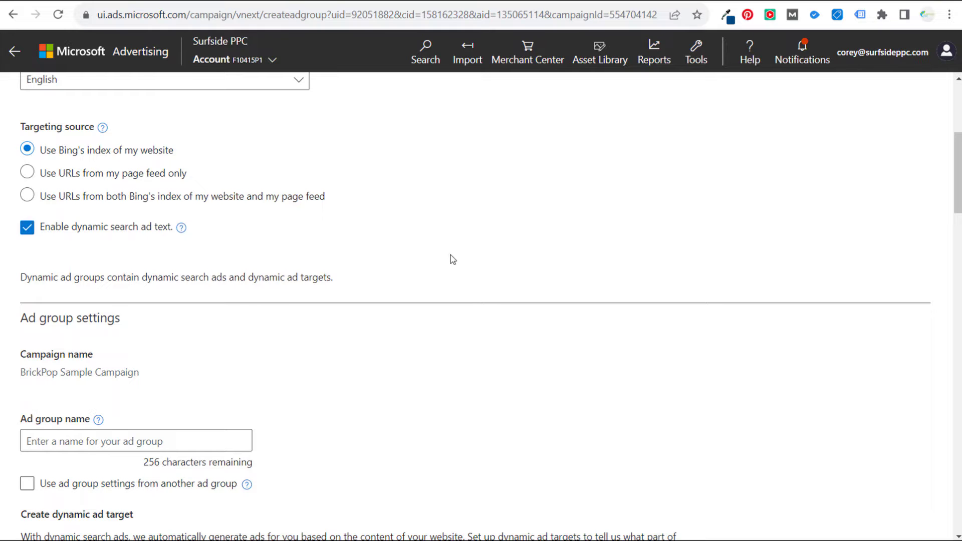
scroll(455, 246, "down", 4)
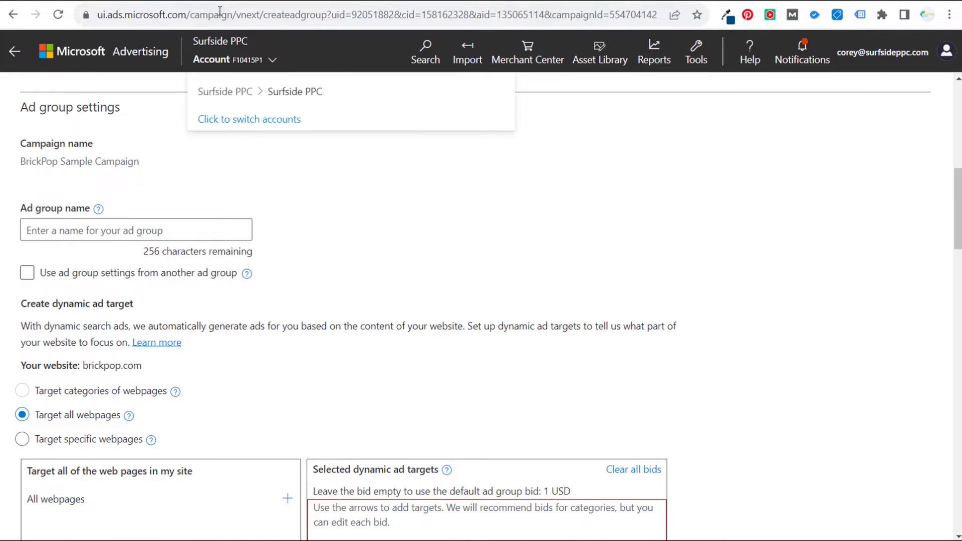
- Copy the Montessori Play Gyms category link from BrickPop's Montessori Toys page
left_click(288, 1)
scroll(348, 214, "down", 4)
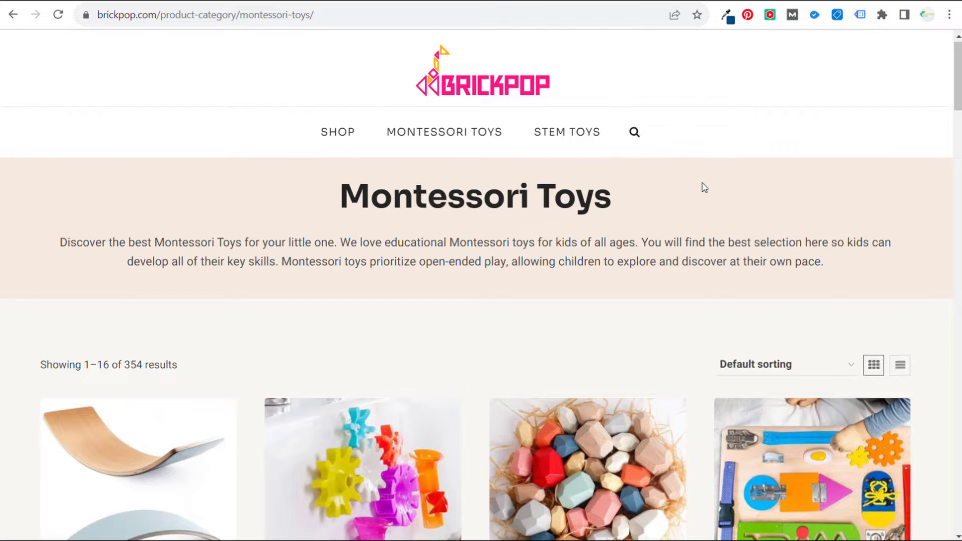
scroll(704, 177, "down", 3)
scroll(705, 168, "down", 3)
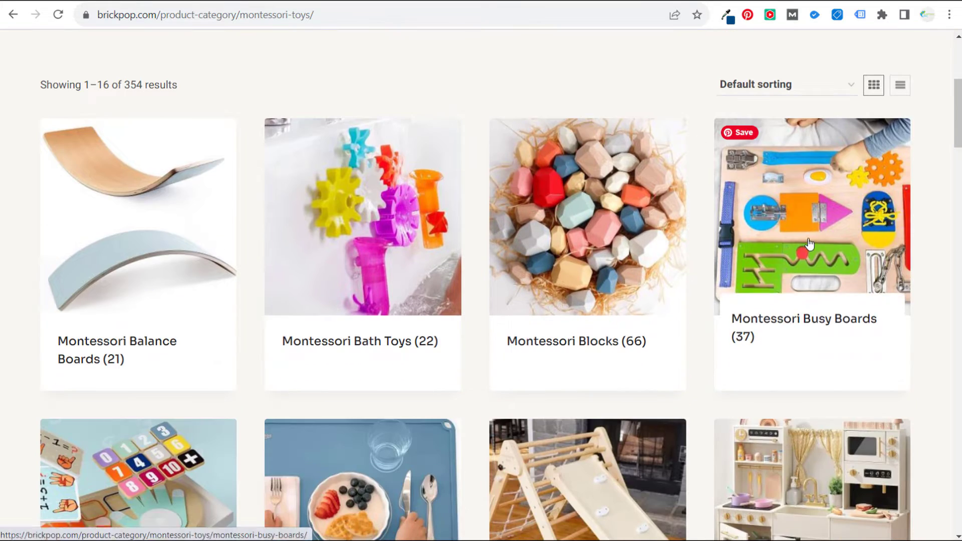
scroll(717, 321, "down", 7)
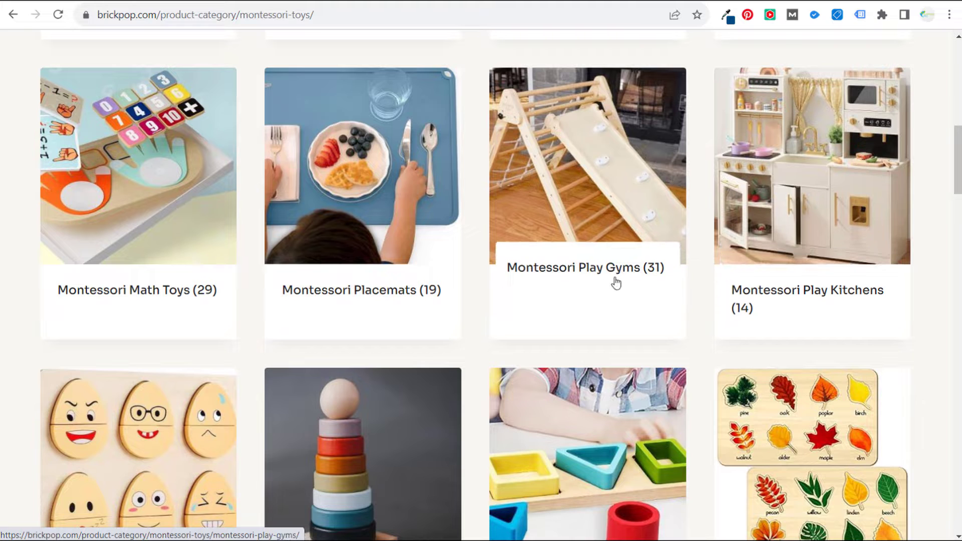
right_click(585, 273)
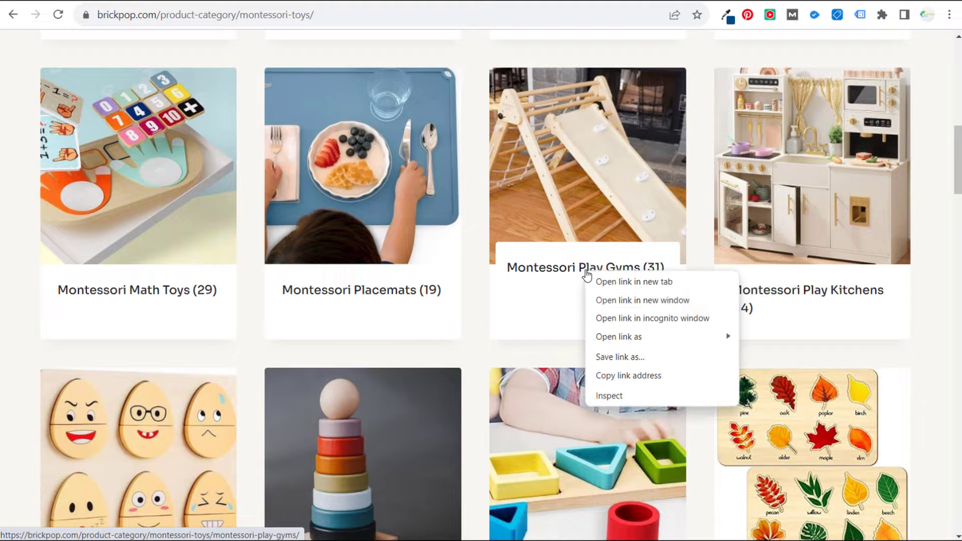
left_click(608, 376)
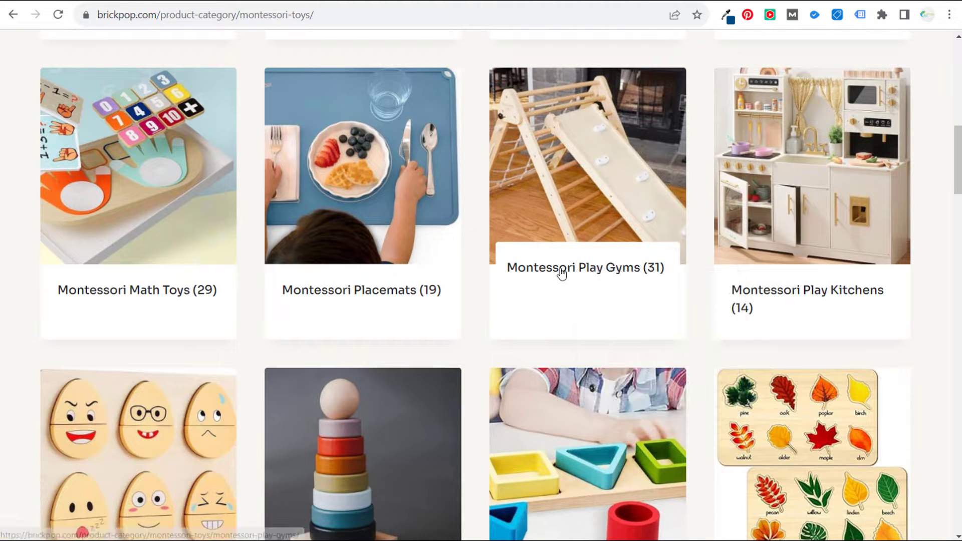
left_click(240, 1)
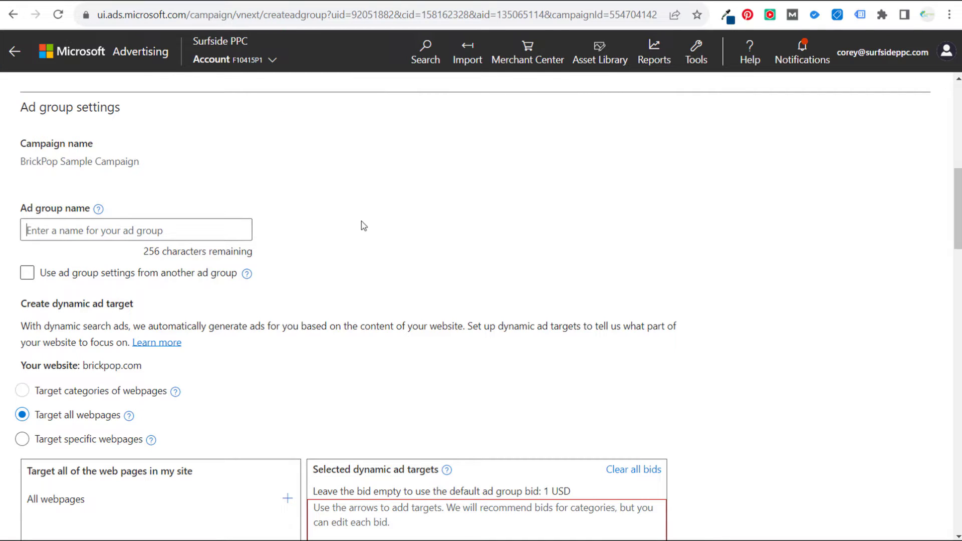
- Enter 'Montessori Play Gyms' as the dynamic ad group's name
type("Montessori Play")
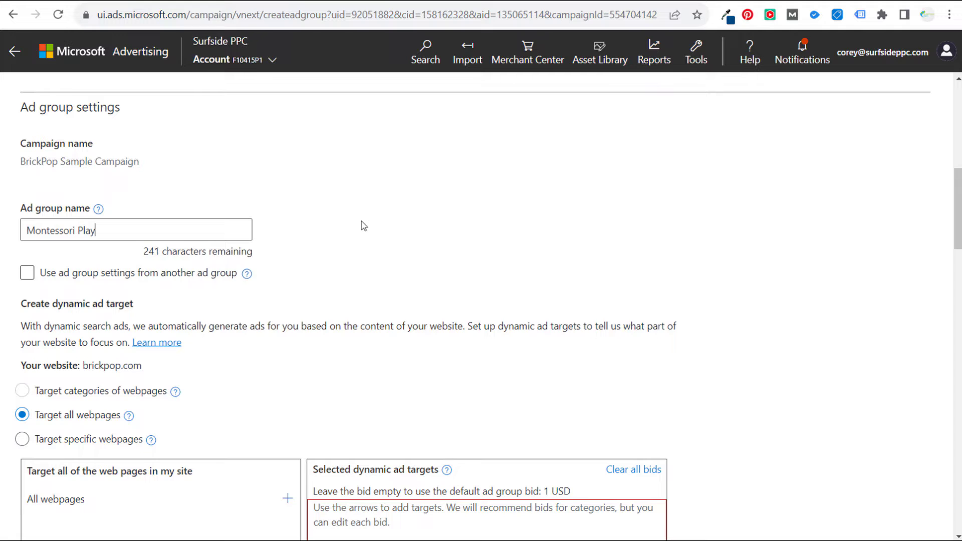
type(" Gyms")
left_click(242, 1)
left_click(253, 1)
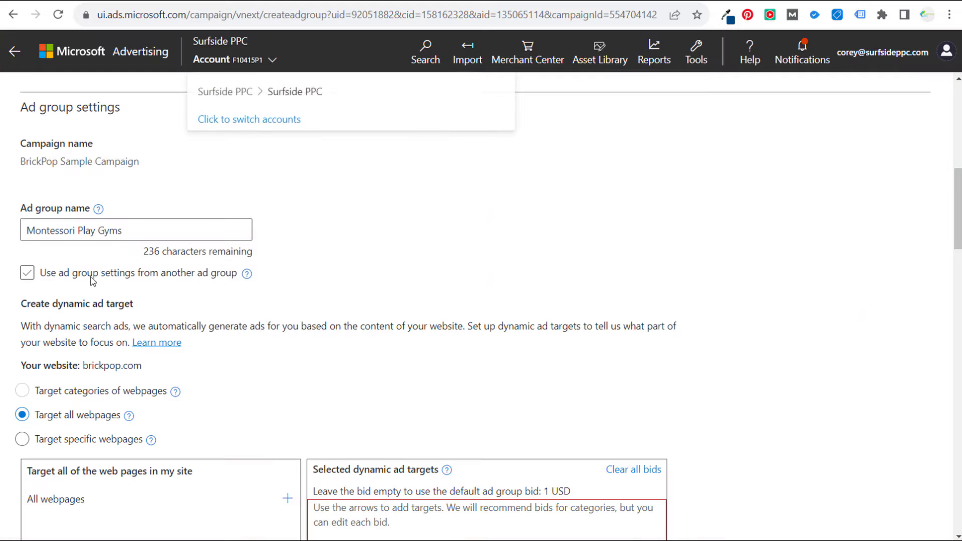
scroll(421, 273, "down", 4)
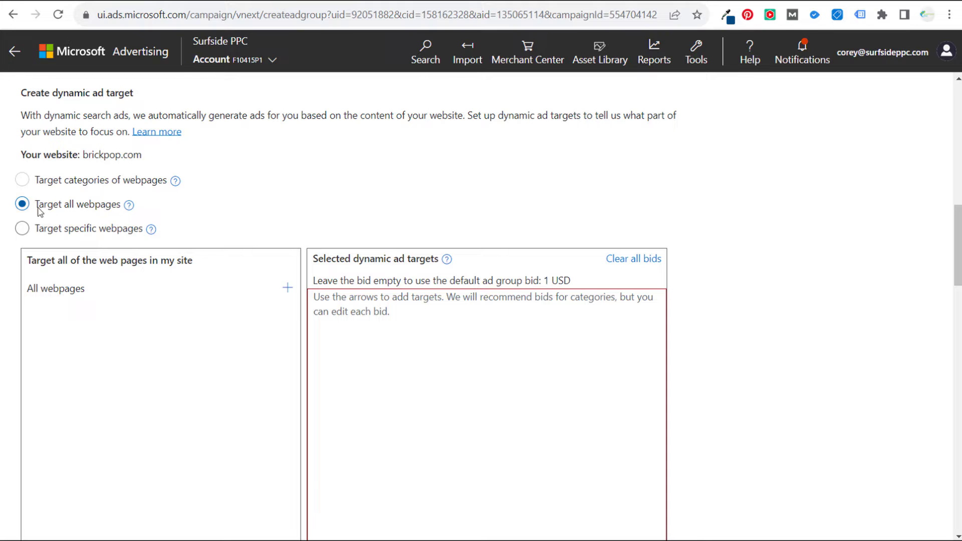
- Set the dynamic ad target to specific webpages using Exact URLs
left_click(23, 229)
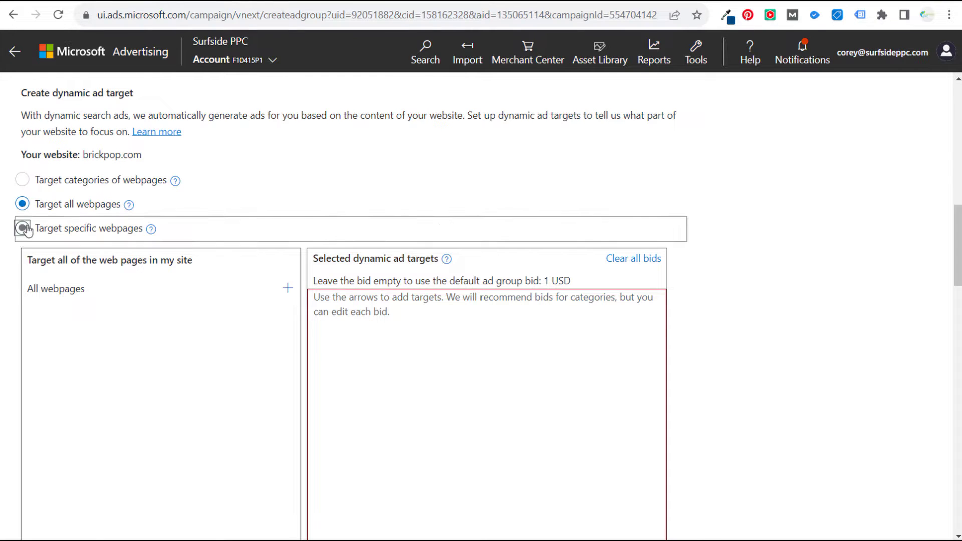
scroll(752, 281, "down", 3)
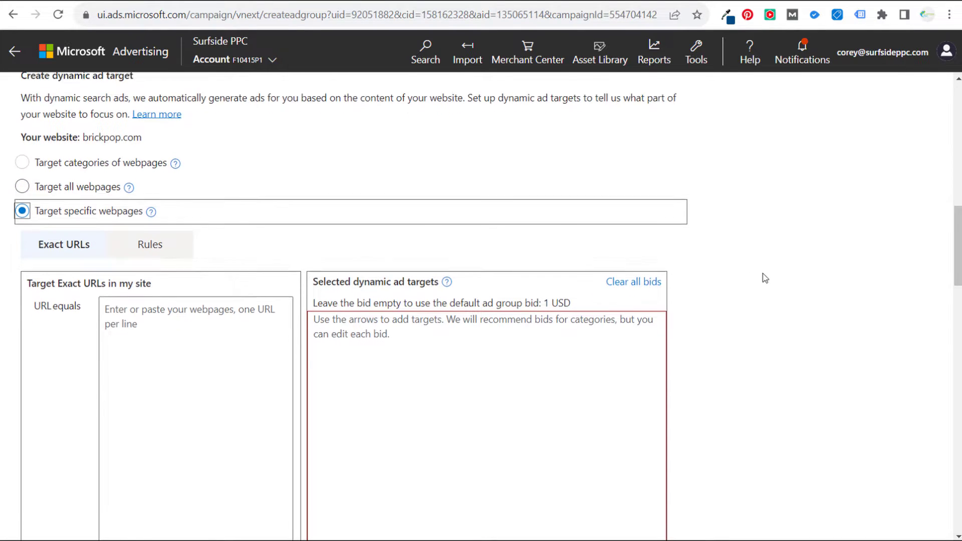
left_click(57, 140)
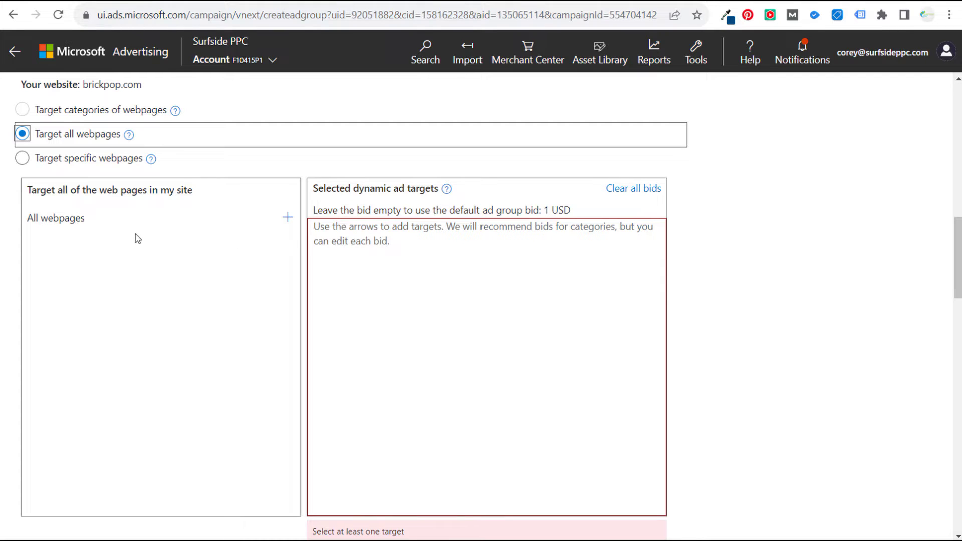
left_click(57, 162)
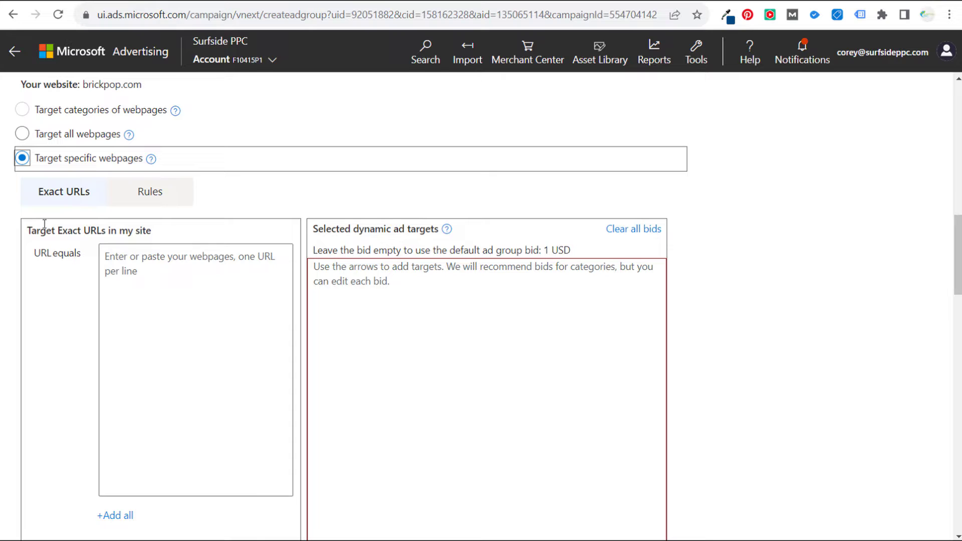
left_click(150, 201)
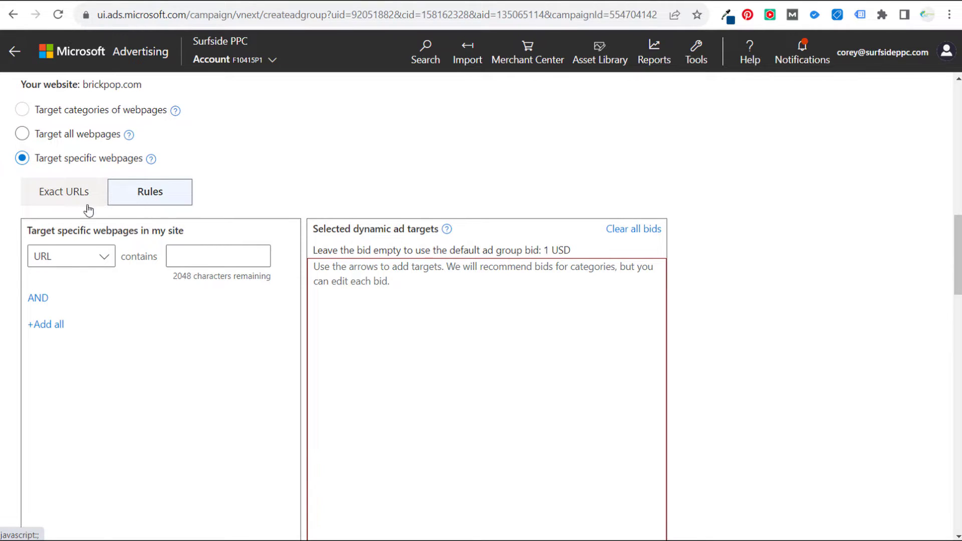
left_click(49, 202)
- Paste the Montessori Play Gyms page URL into URL equals and add it as a target
left_click(141, 259)
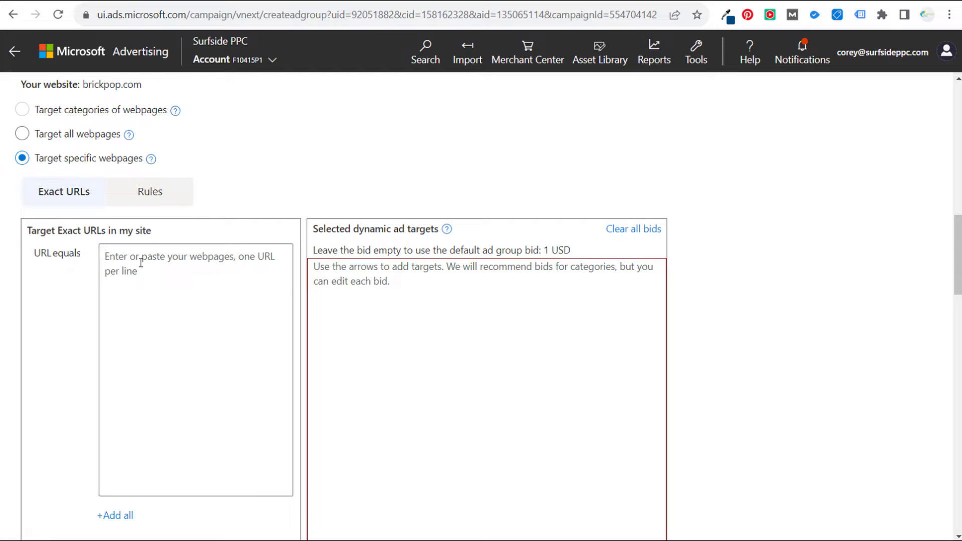
key("ctrl+v")
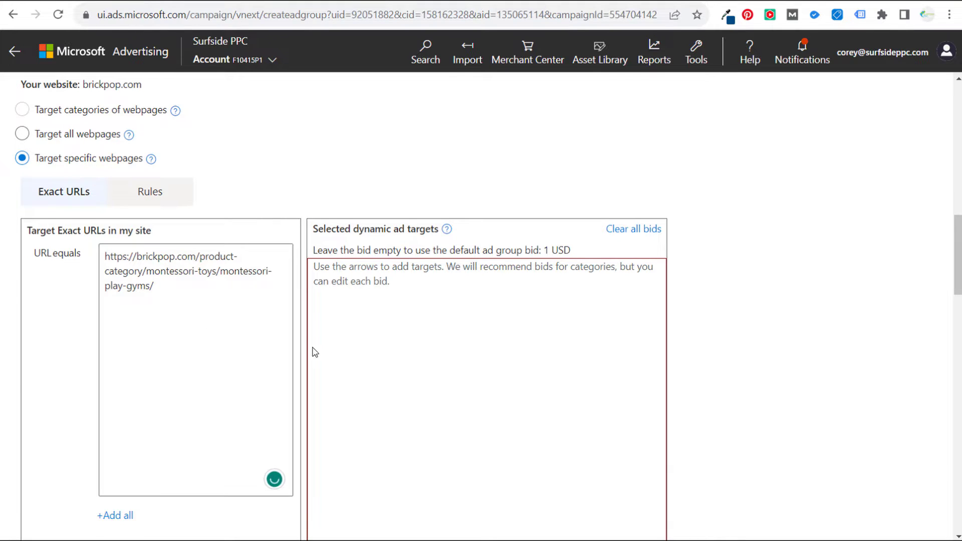
scroll(164, 416, "down", 3)
left_click(124, 382)
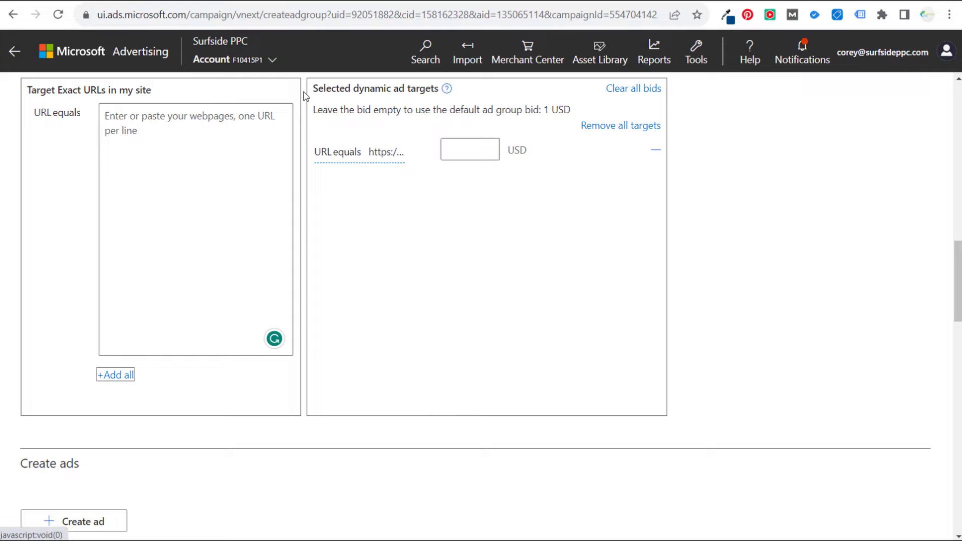
- Check the Play Gyms category link on the brickpop Montessori toys page
left_click(290, 4)
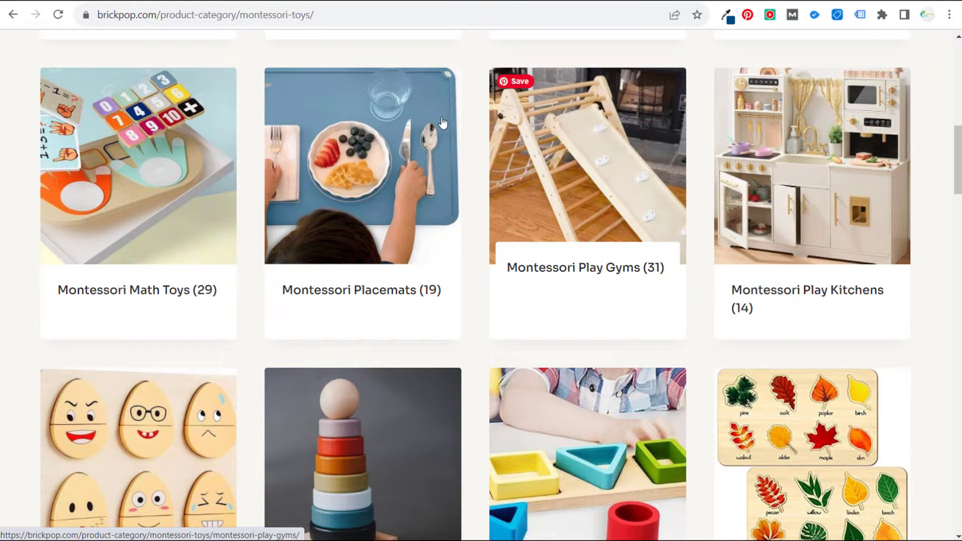
right_click(552, 180)
left_click(476, 118)
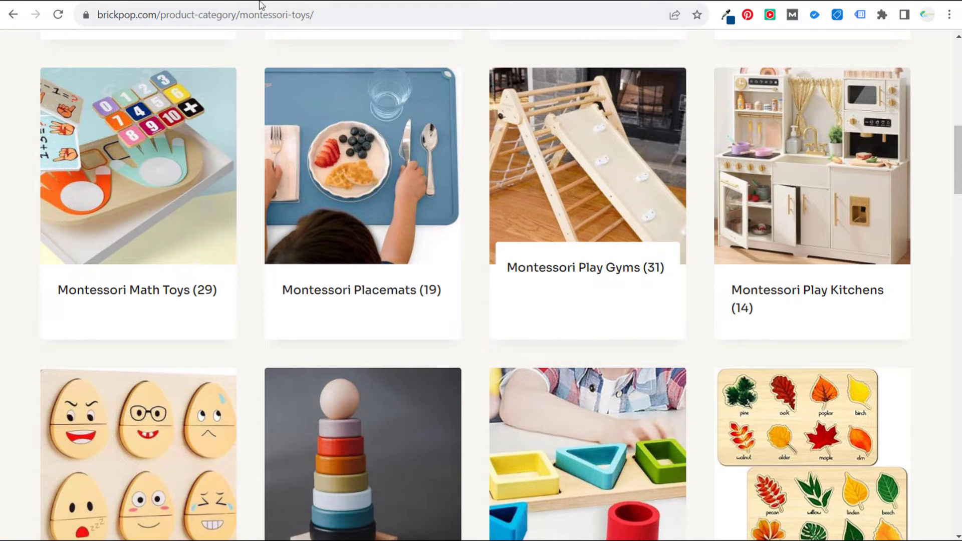
key("ctrl+Tab")
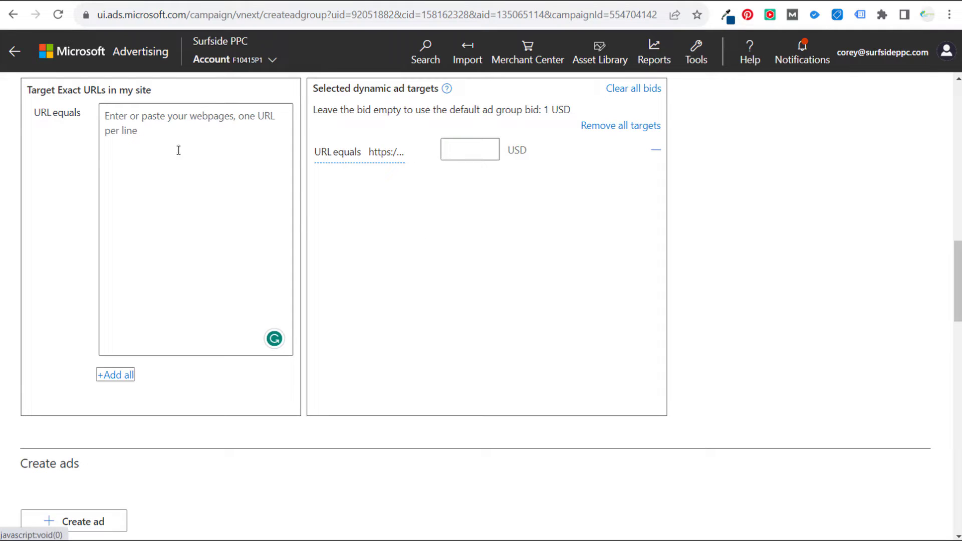
scroll(179, 151, "up", 1)
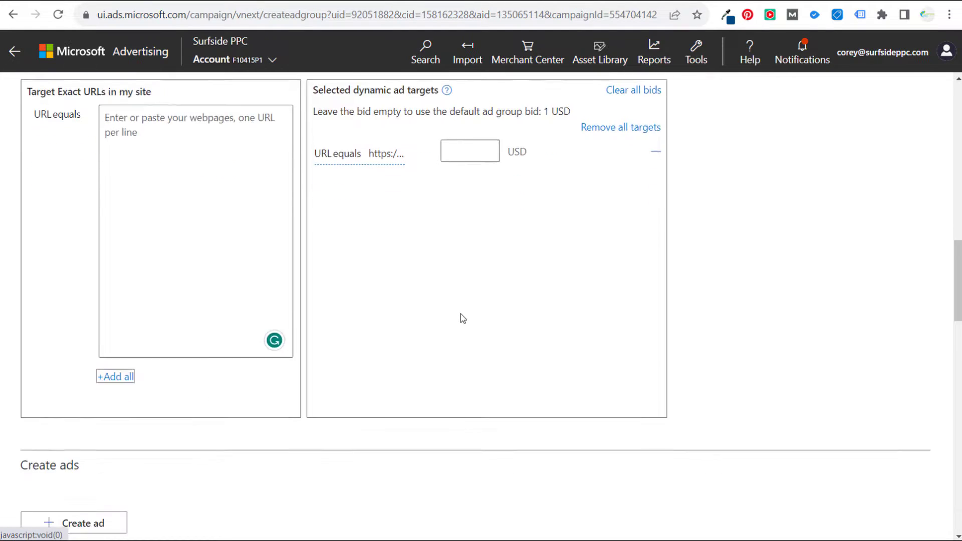
scroll(460, 318, "down", 4)
scroll(477, 306, "up", 5)
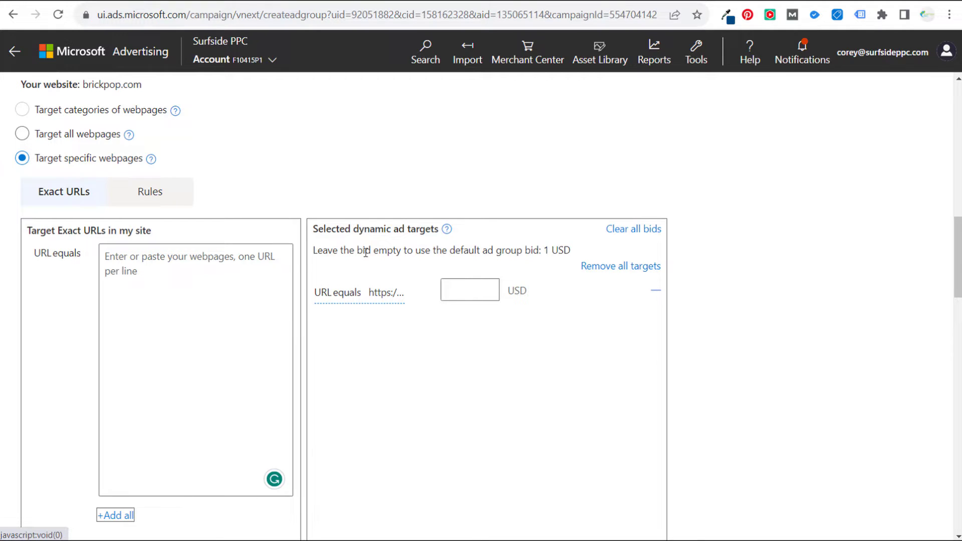
left_click_drag(366, 252, 464, 252)
left_click(440, 252)
left_click_drag(342, 252, 415, 252)
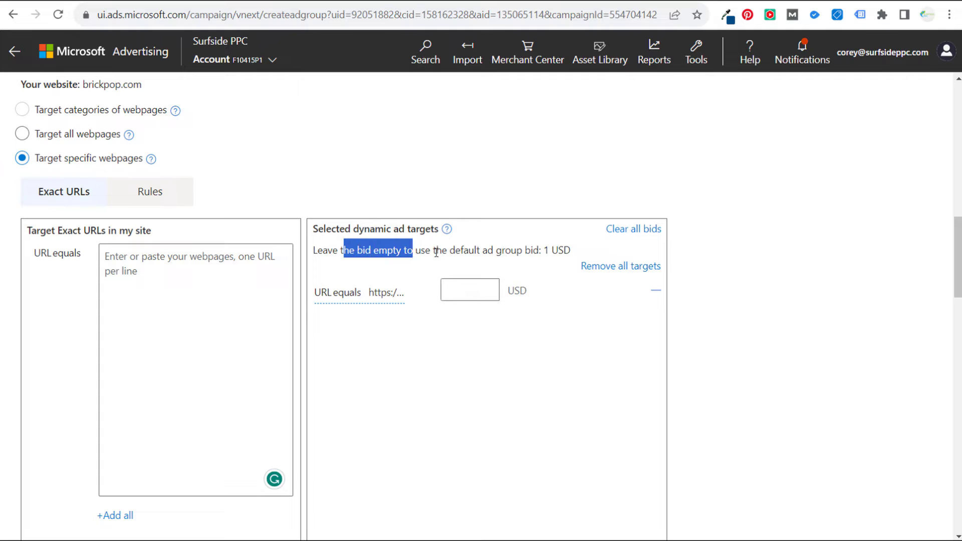
left_click(437, 252)
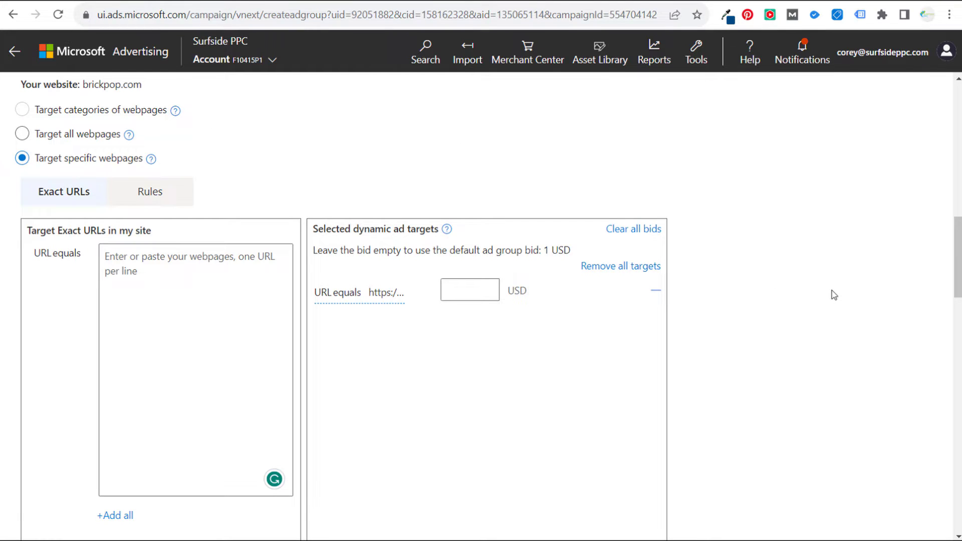
scroll(805, 245, "down", 1)
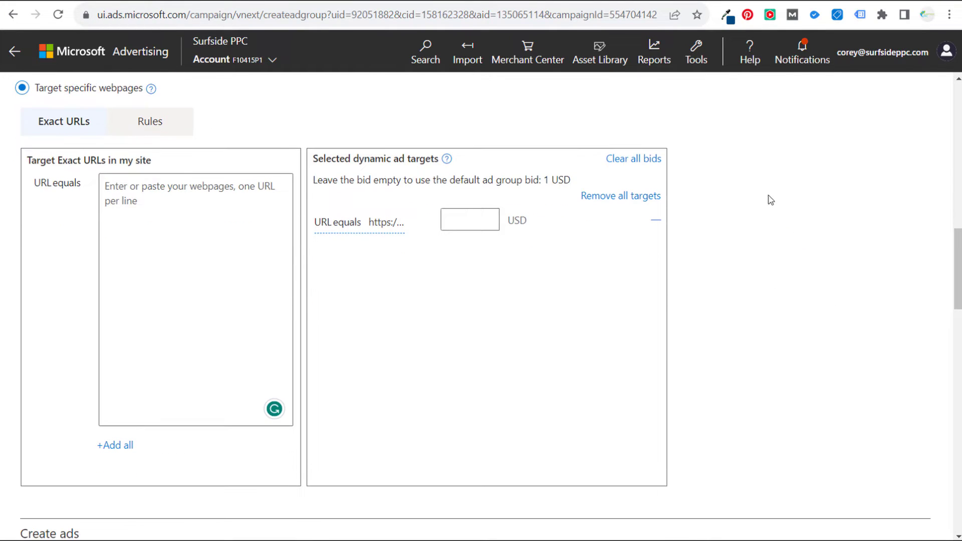
scroll(407, 328, "down", 3)
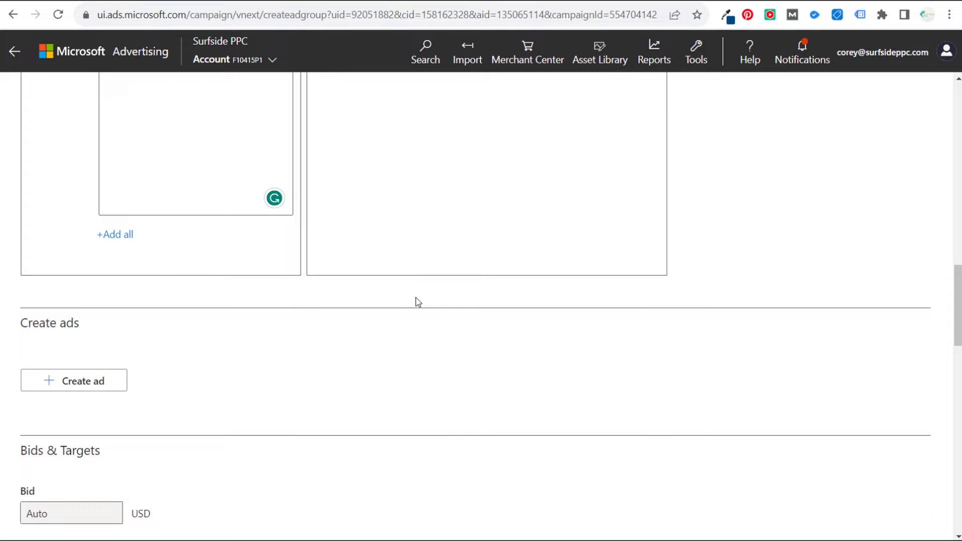
- Open Create your ad for a new dynamic search ad and review its headline note
left_click(104, 381)
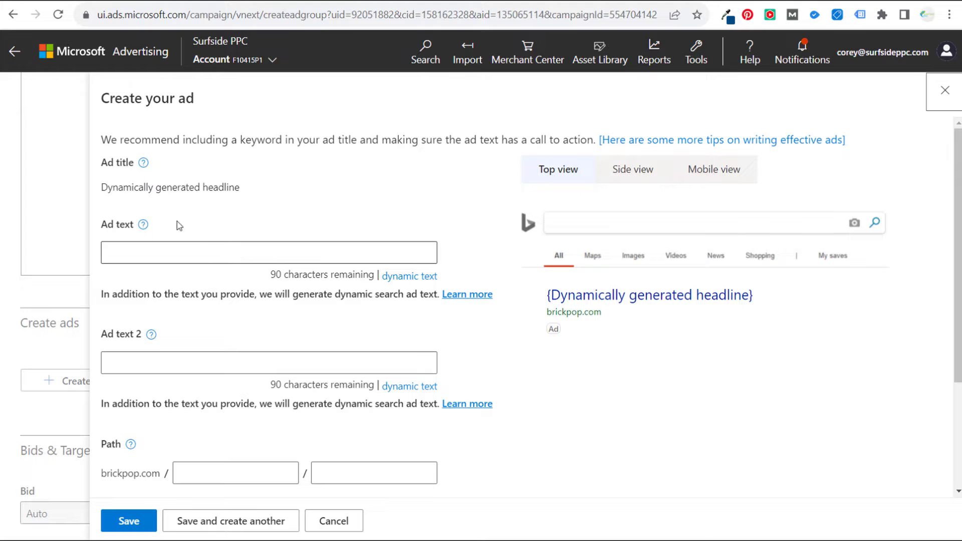
left_click_drag(102, 187, 255, 191)
left_click(340, 184)
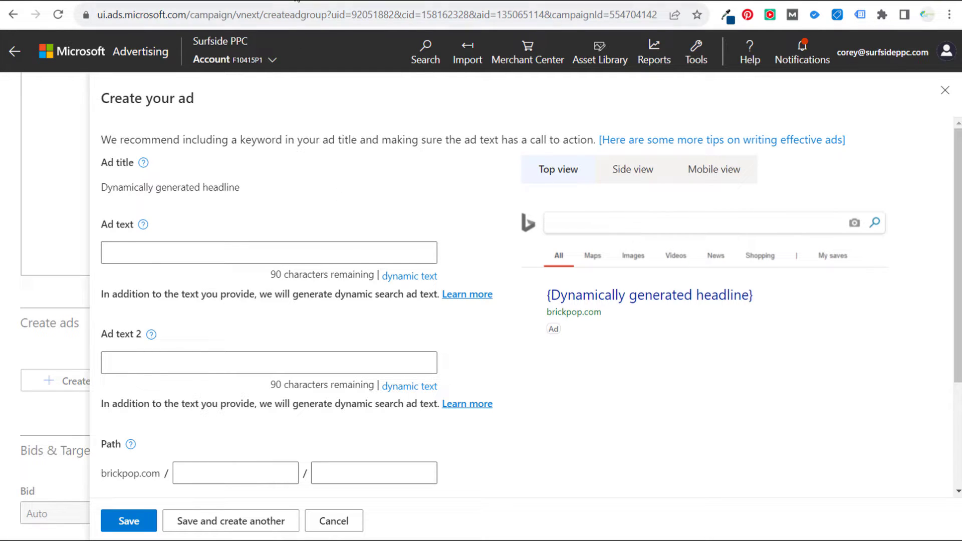
left_click(320, 0)
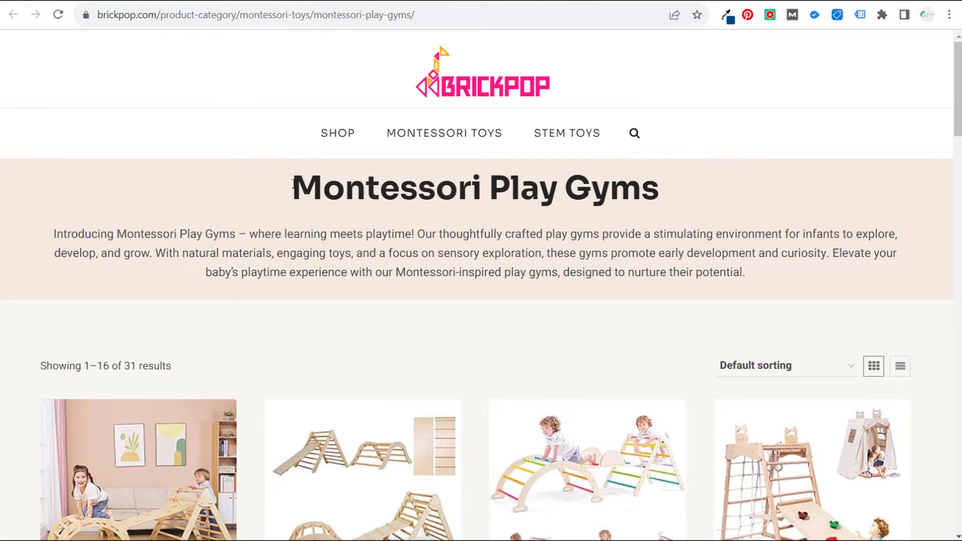
- Copy the Ascism Jungle Gym product link from the Montessori Play Gyms product grid
left_click_drag(293, 184, 680, 194)
left_click(732, 203)
scroll(325, 228, "down", 4)
scroll(334, 343, "down", 3)
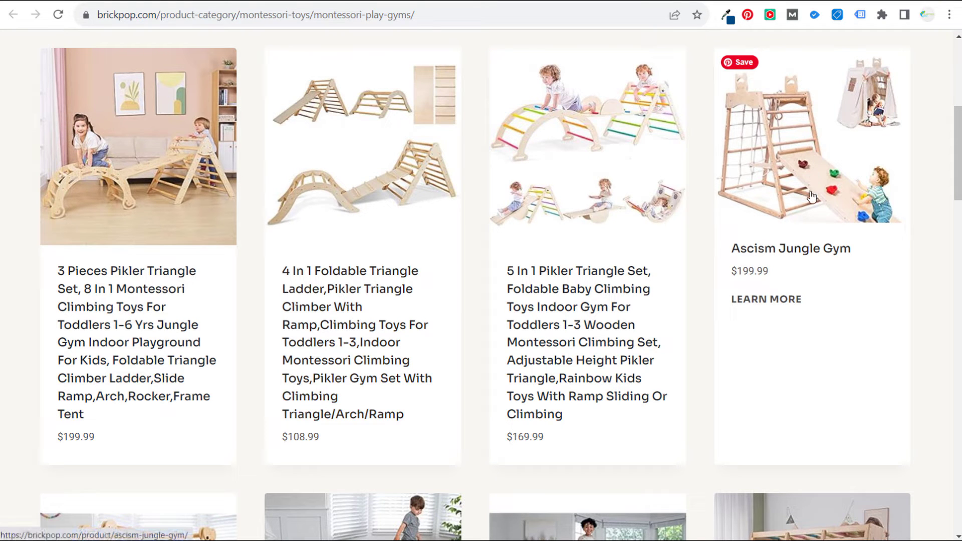
right_click(787, 104)
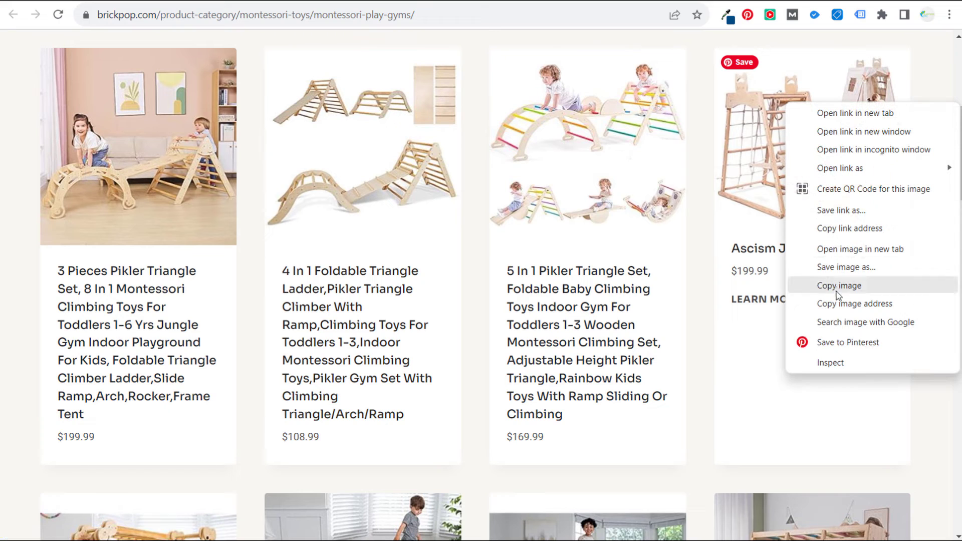
left_click(849, 228)
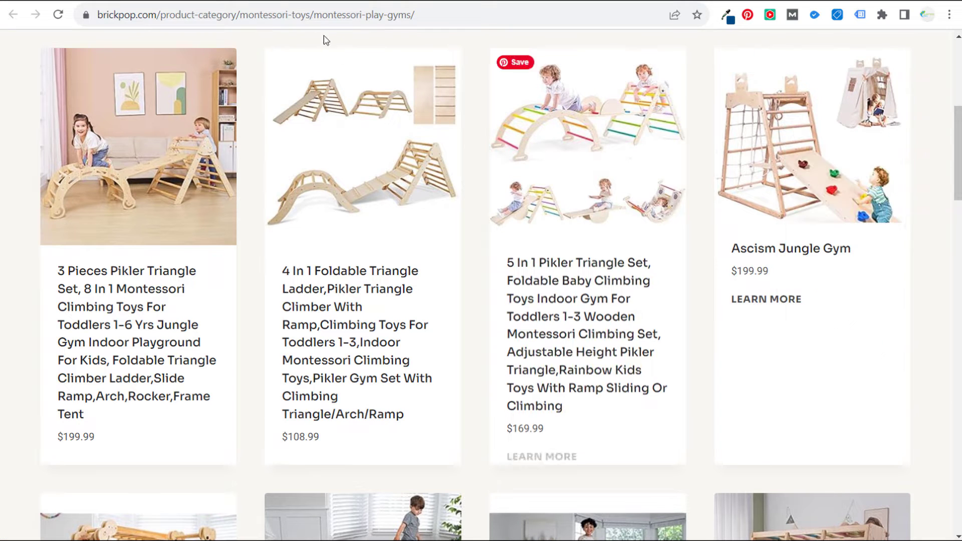
- Cancel the unfinished ad in the Create your ad panel
left_click(262, 1)
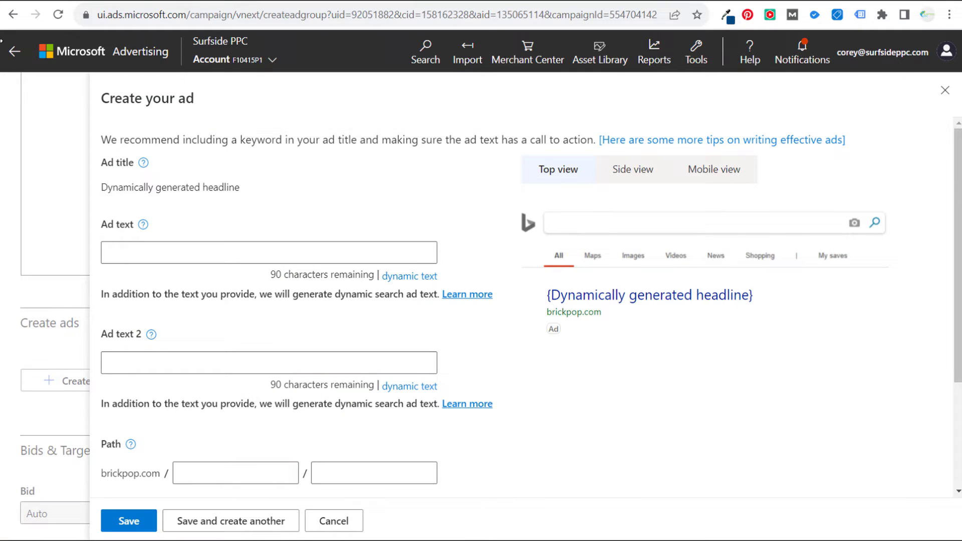
left_click(347, 530)
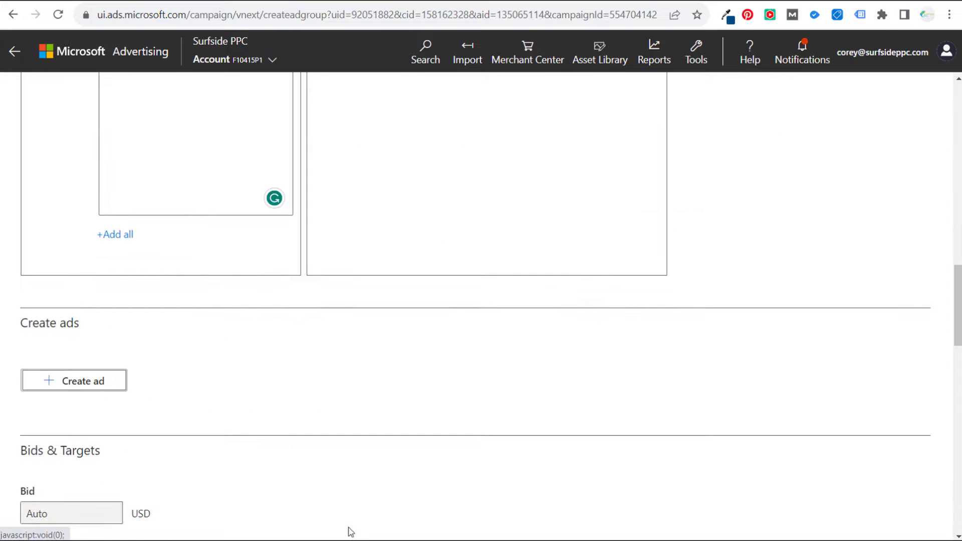
scroll(301, 311, "up", 4)
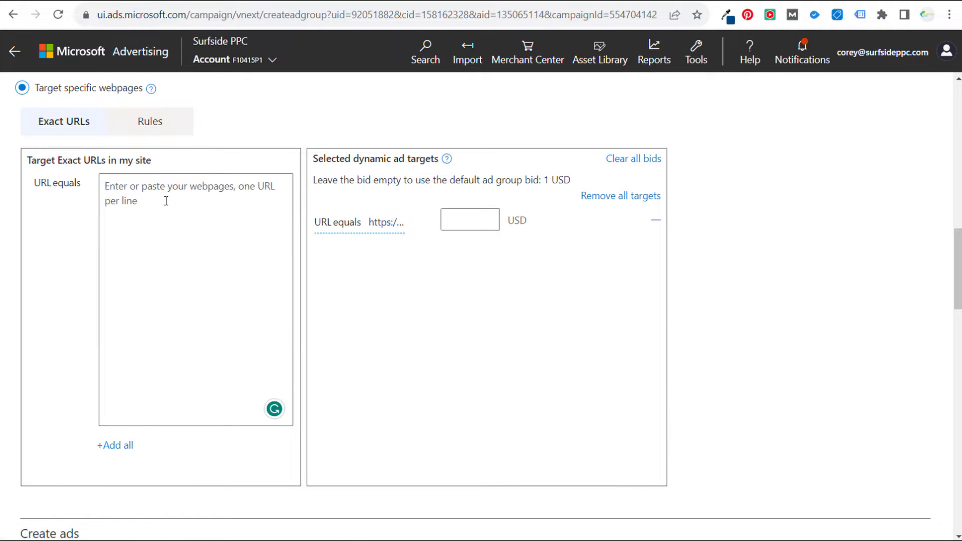
- Paste the Ascism Jungle Gym URL and add it as a second URL equals target
key("ctrl+v")
left_click(114, 445)
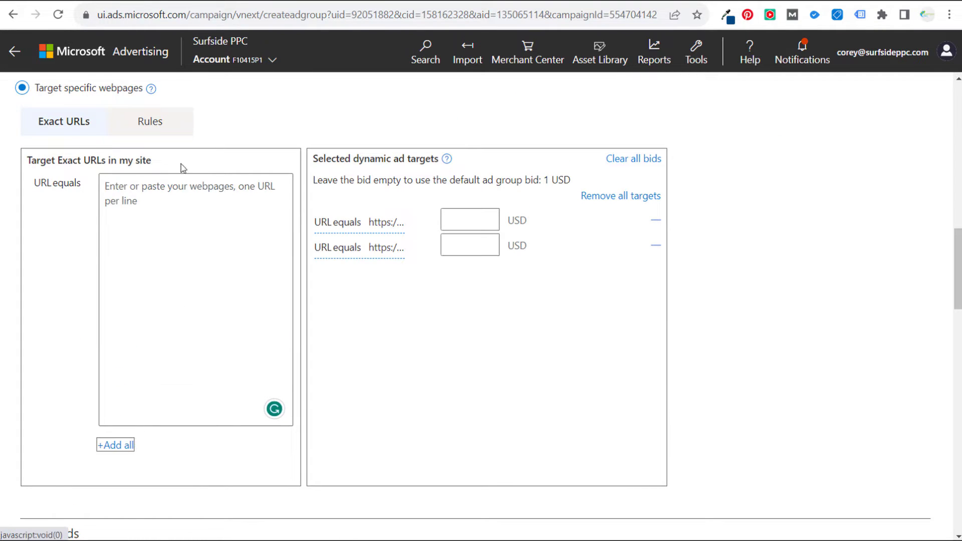
left_click(185, 187)
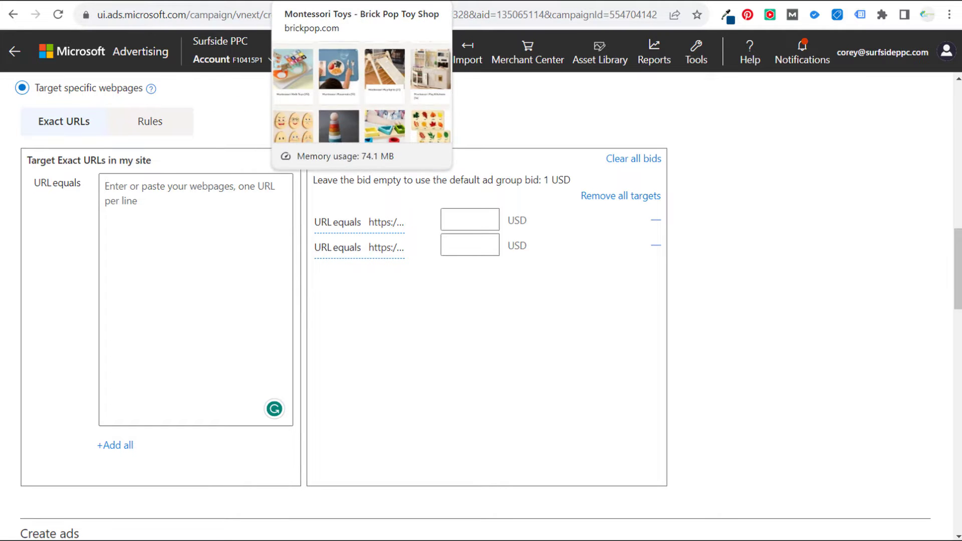
left_click(301, 3)
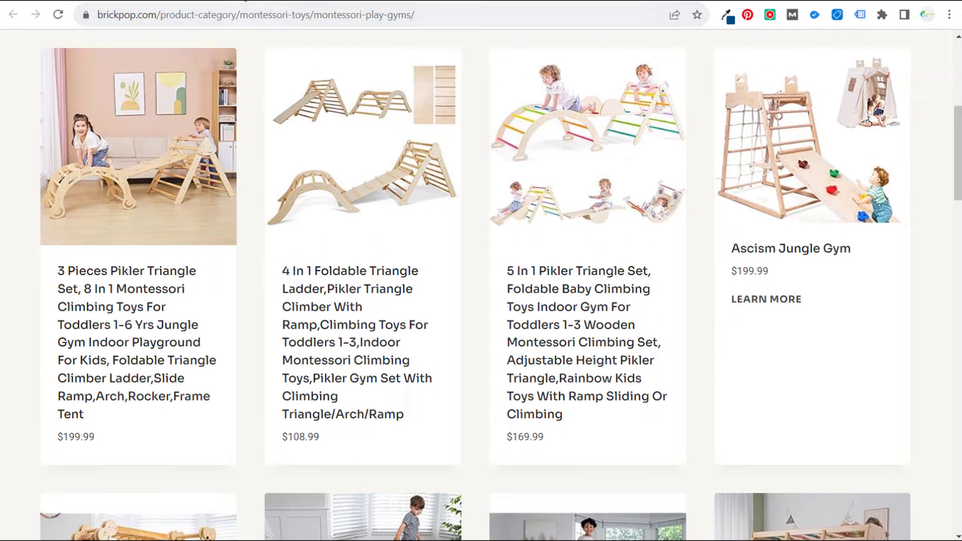
left_click(256, 0)
scroll(424, 365, "down", 3)
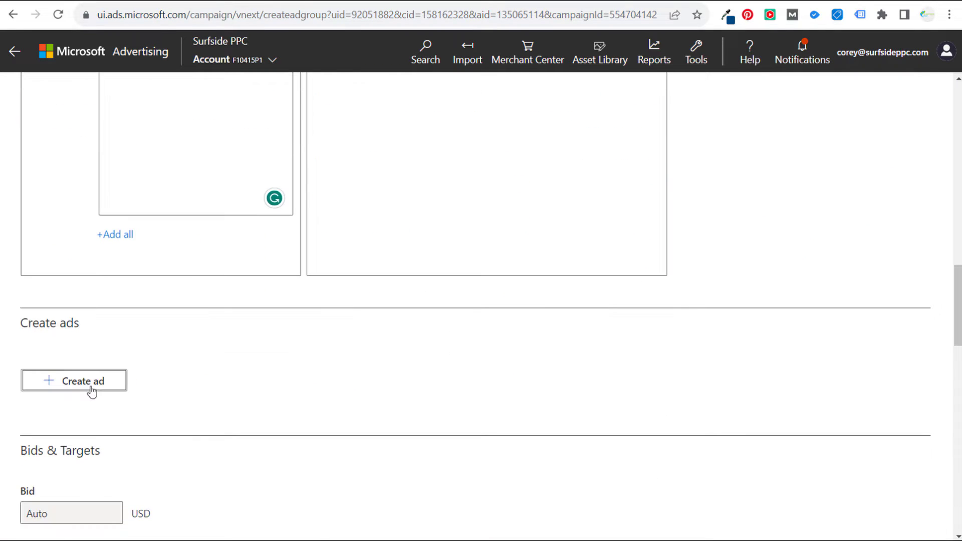
- Open a new dynamic search ad, review its ad text explanation, then cancel without saving
left_click(90, 389)
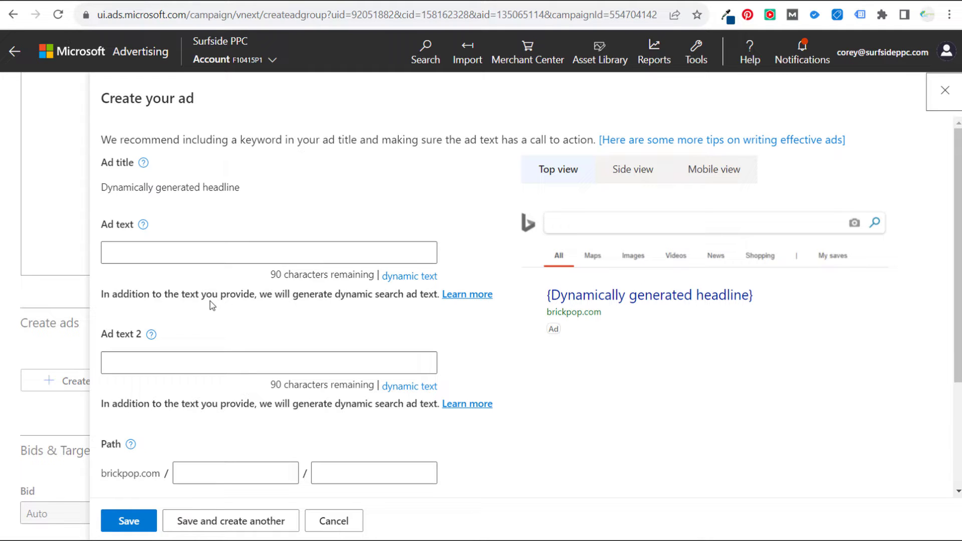
left_click_drag(143, 296, 323, 301)
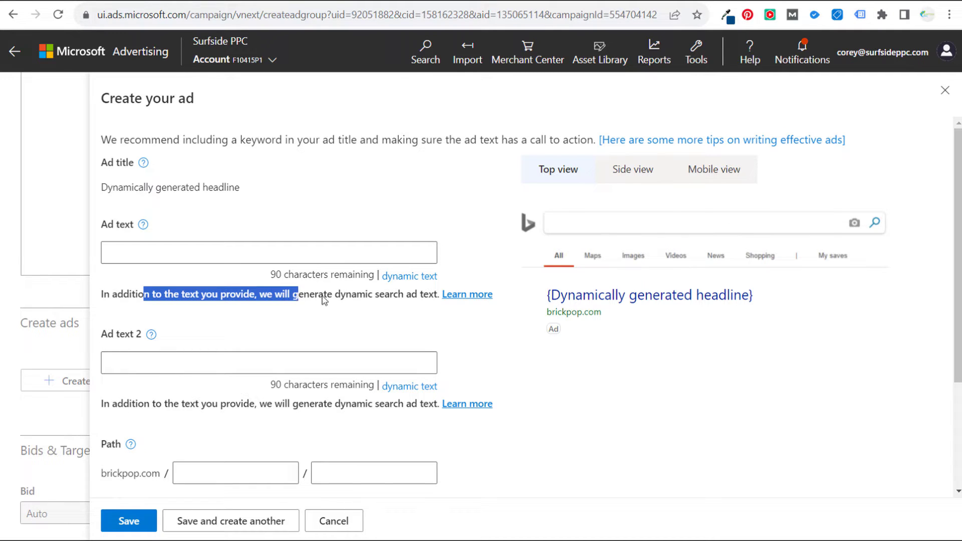
left_click(357, 298)
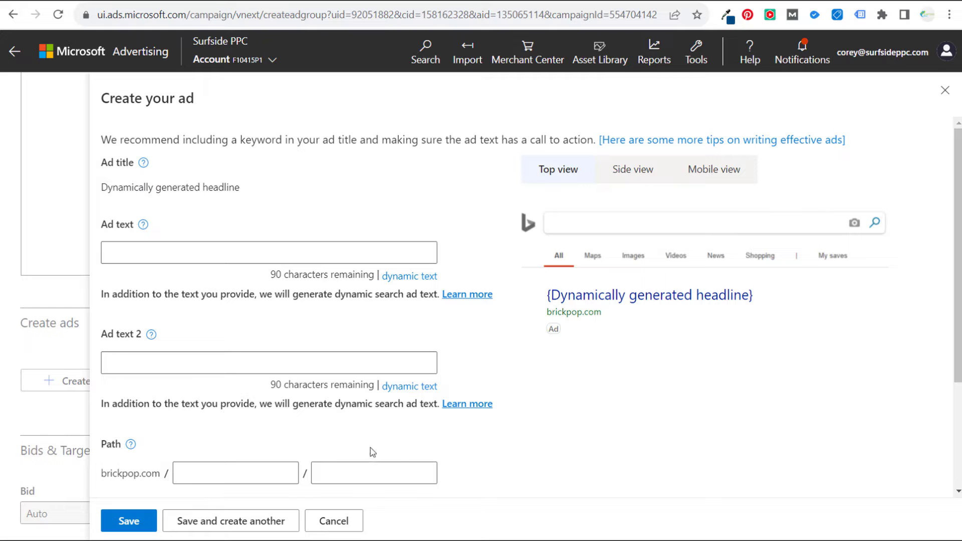
scroll(672, 412, "down", 3)
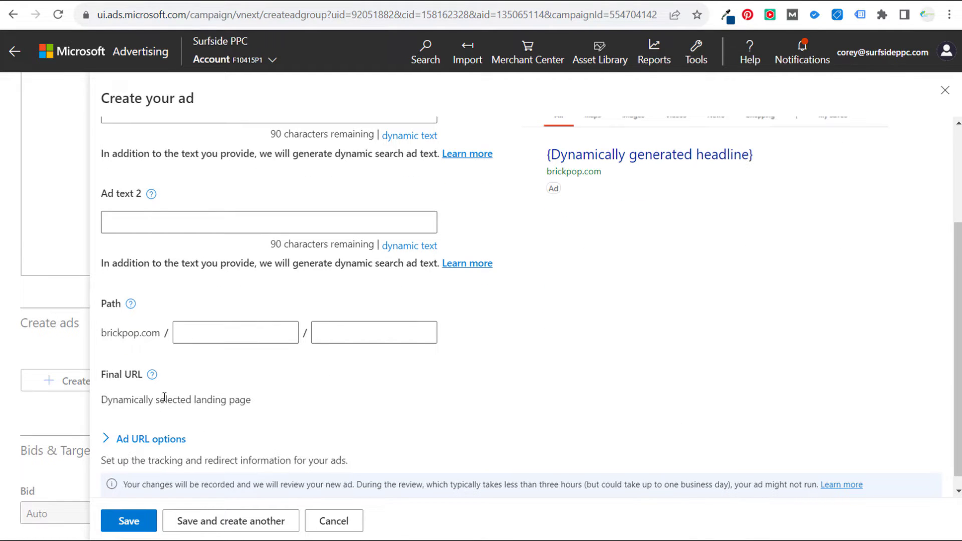
scroll(559, 392, "down", 1)
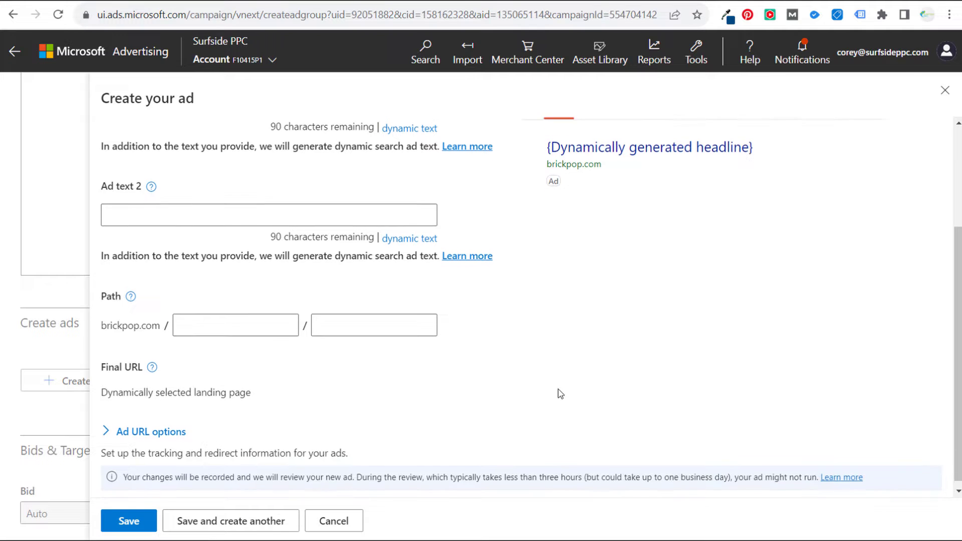
scroll(707, 394, "up", 3)
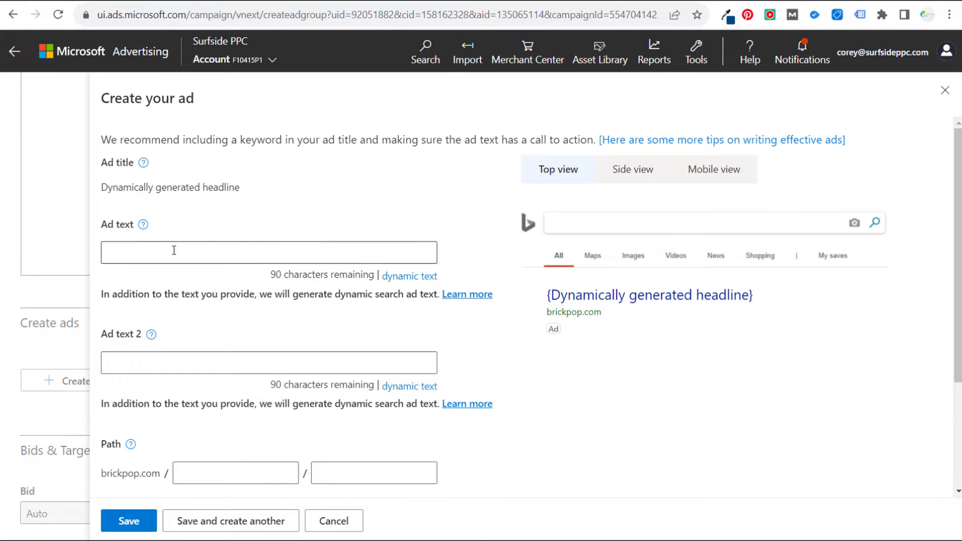
left_click(348, 526)
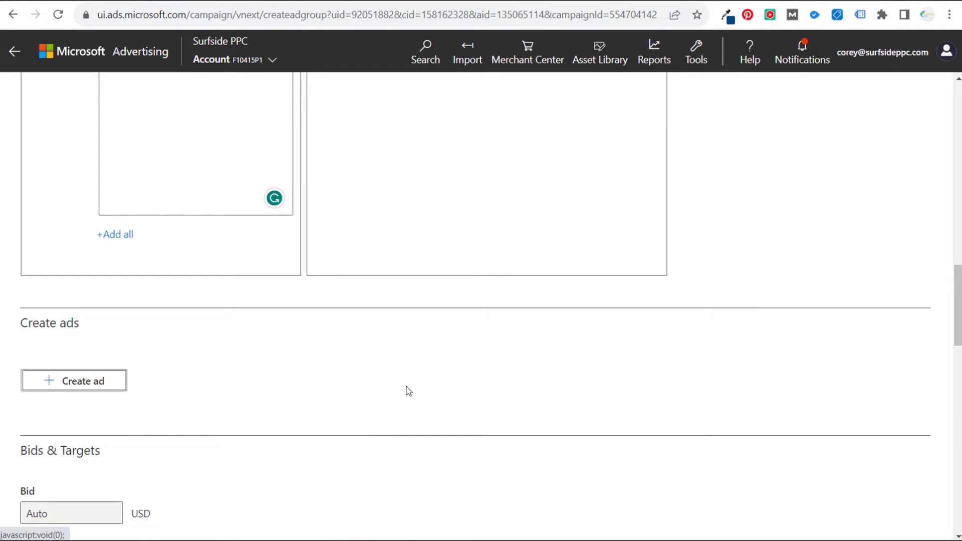
- Remove all exact-URL targets and start a URL-contains rule for montessori
scroll(408, 391, "up", 4)
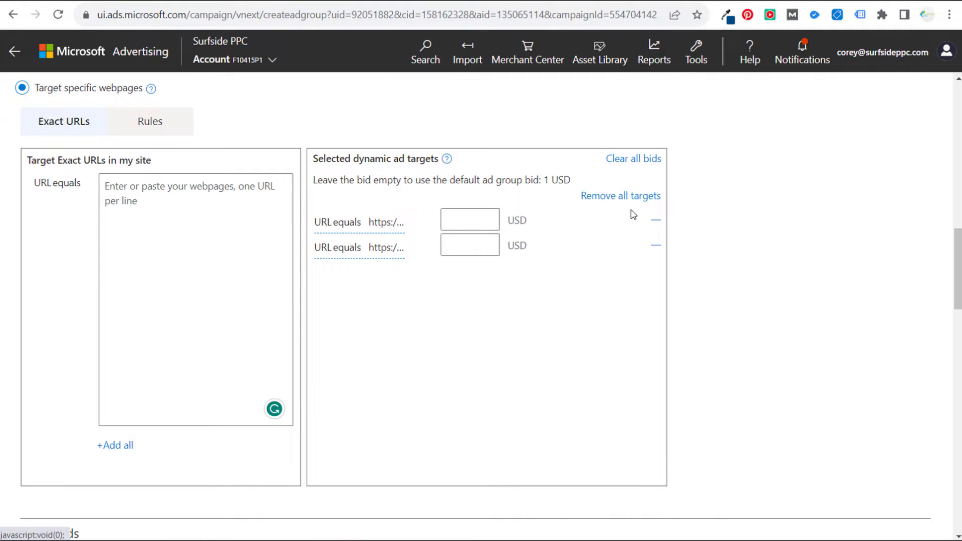
left_click(633, 197)
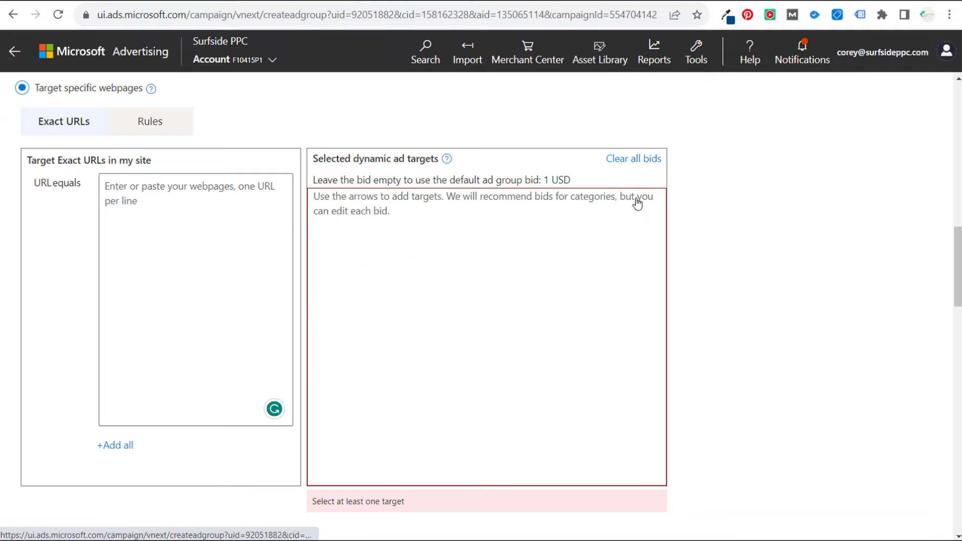
left_click(167, 120)
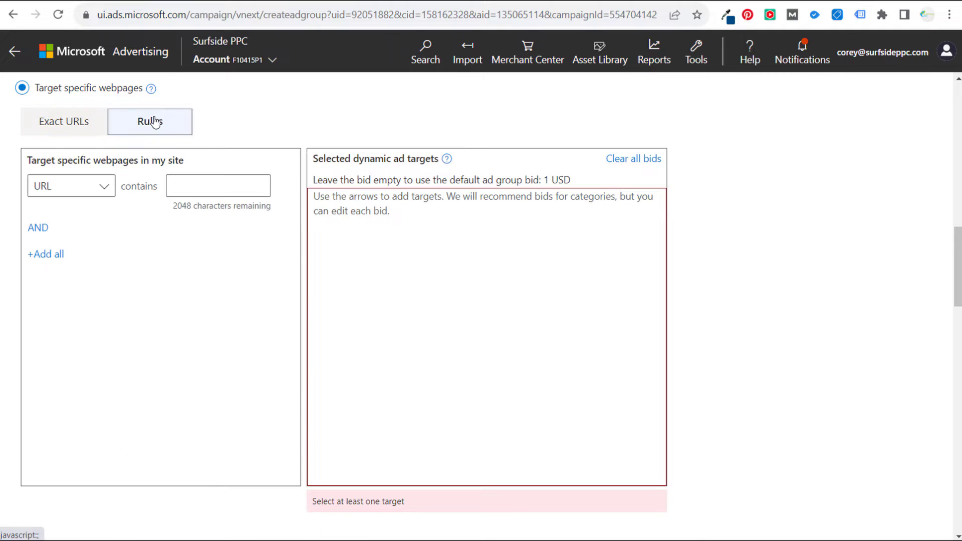
left_click(183, 186)
type("montessori")
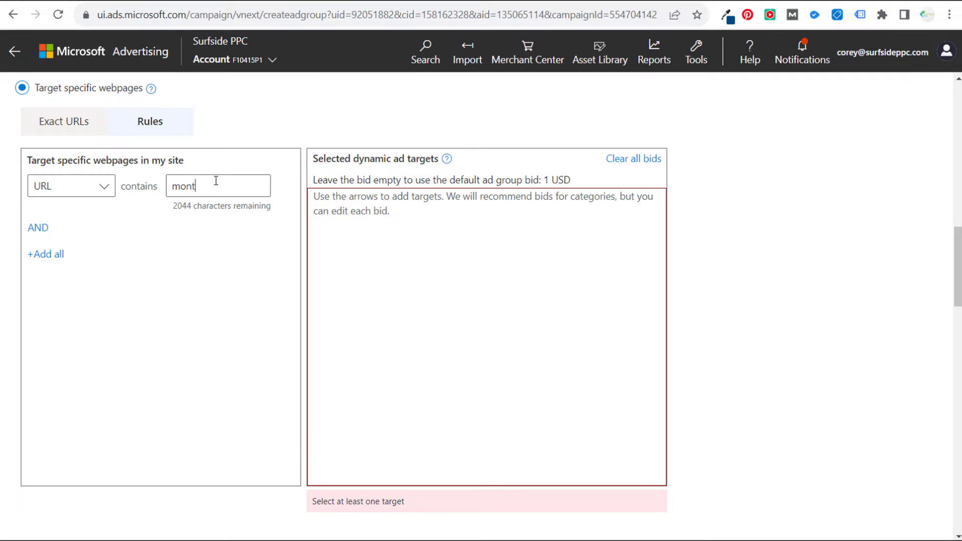
- Add AND conditions for play and gym, then view the BrickPop Montessori toys page
left_click(36, 229)
left_click(209, 258)
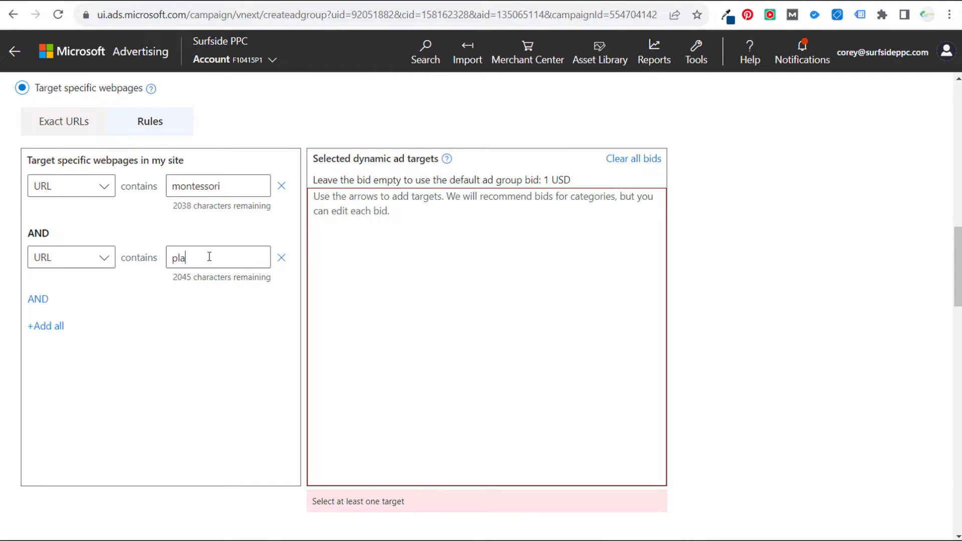
left_click(38, 299)
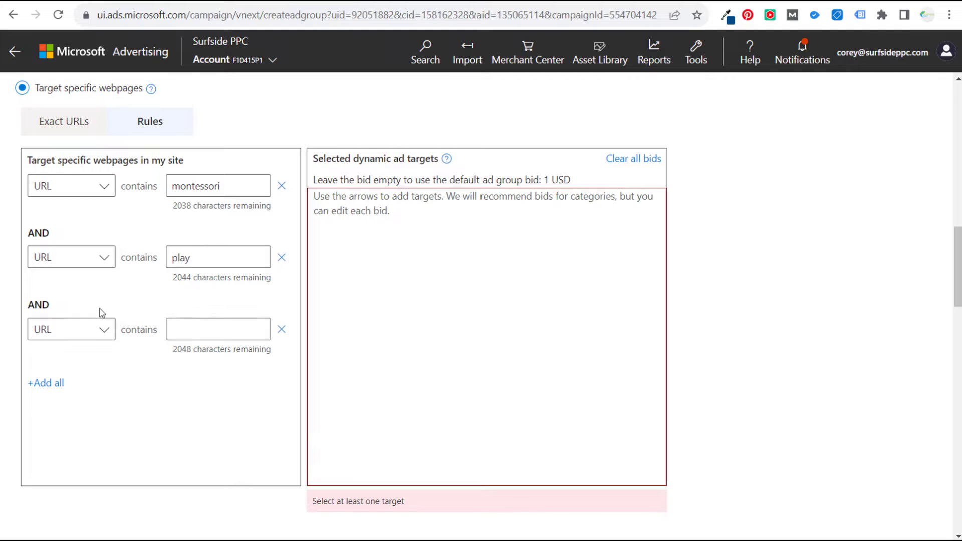
type("gyms")
left_click(285, 2)
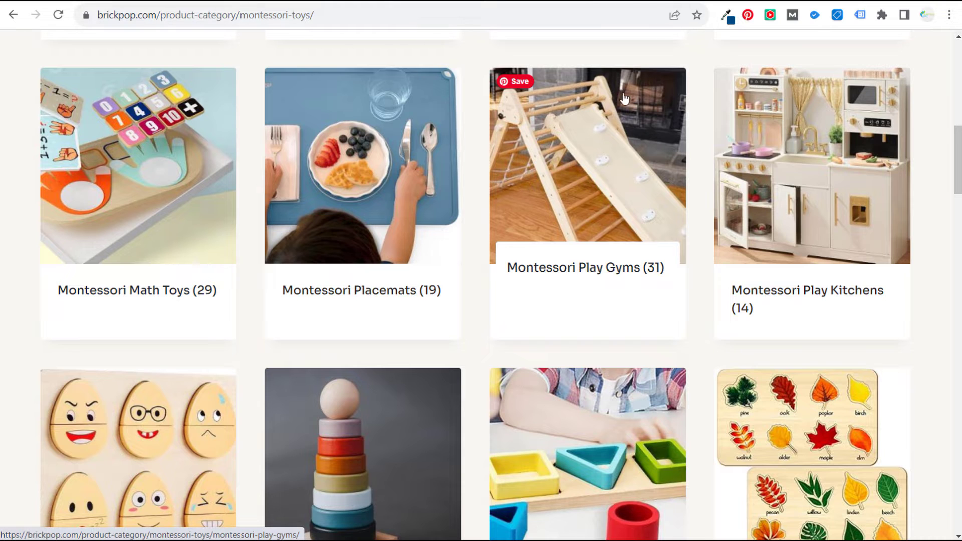
- Check the montessori-play-gyms category URL and the first product's page address, then return to Microsoft Advertising
left_click(559, 272)
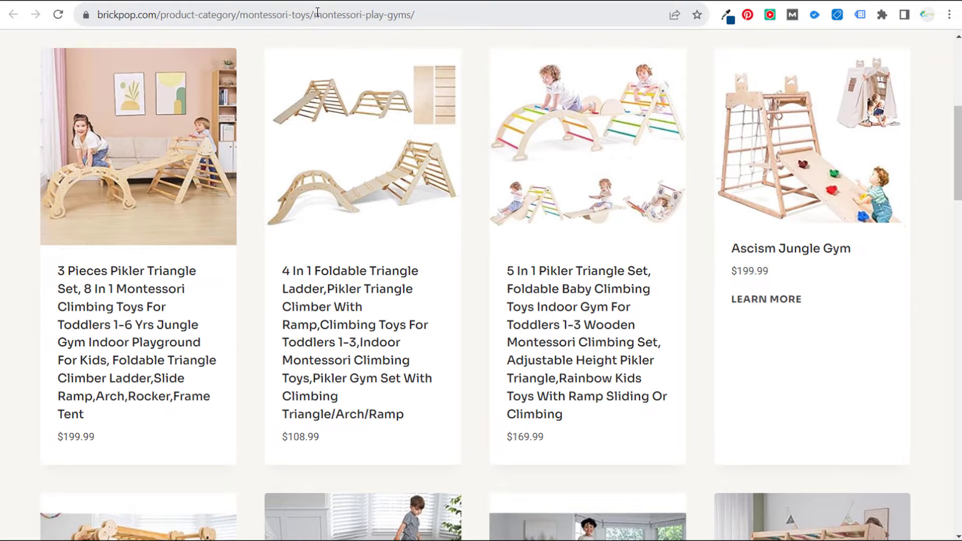
left_click_drag(315, 14, 409, 20)
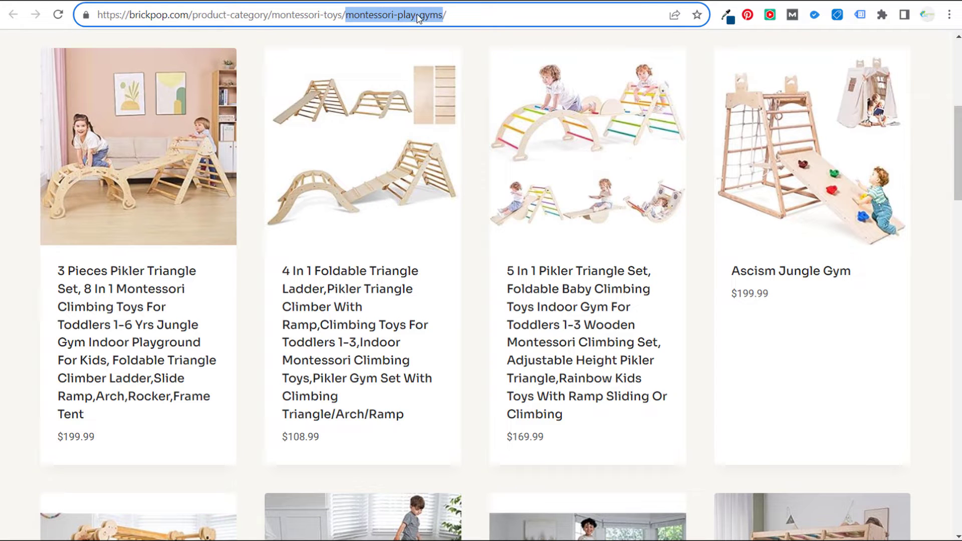
right_click(149, 270)
left_click(182, 276)
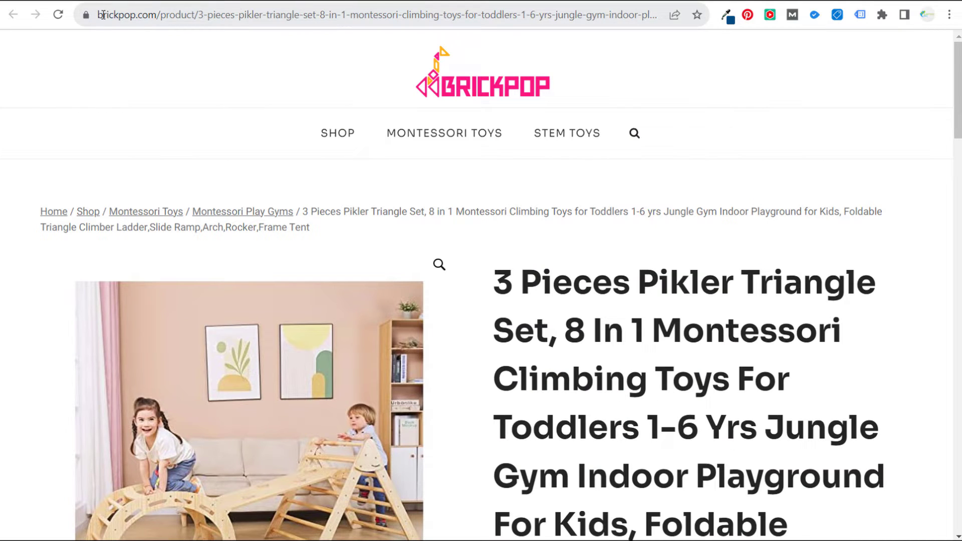
left_click_drag(102, 15, 612, 23)
left_click(548, 15)
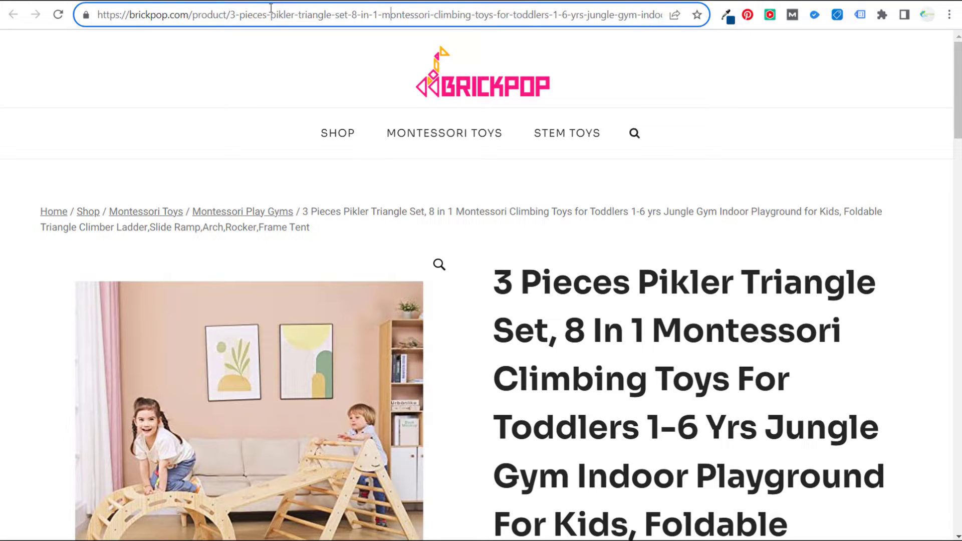
left_click(243, 1)
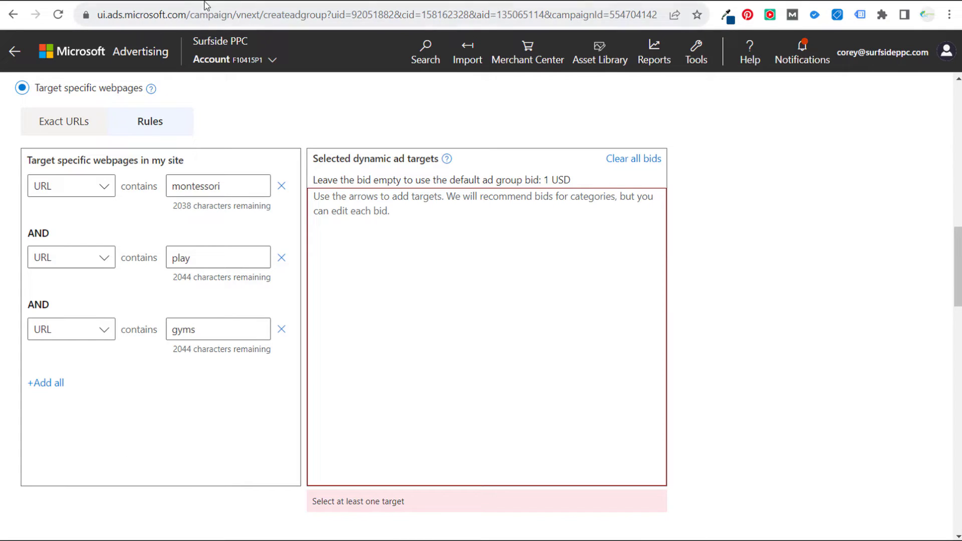
- Drop the play rule and add the montessori AND gyms rule as a dynamic ad target
left_click(281, 259)
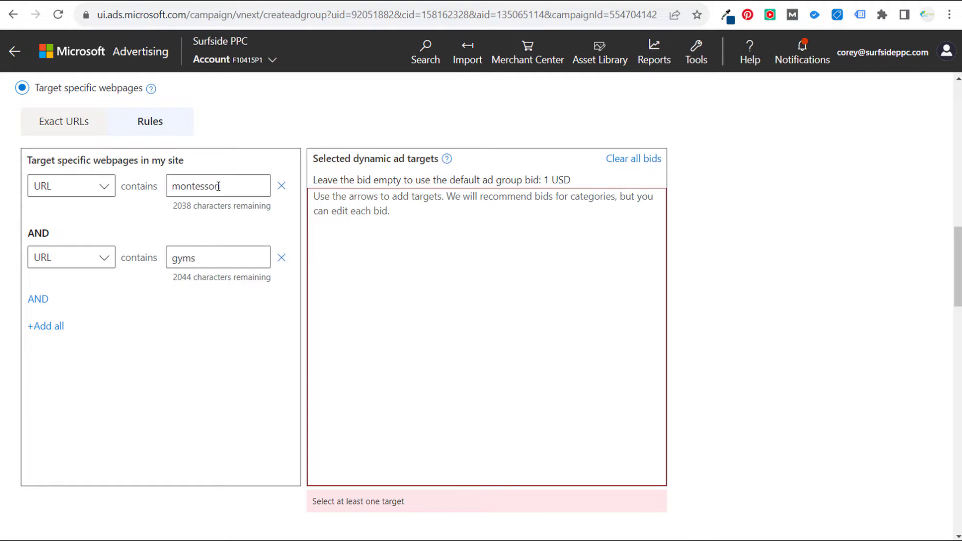
left_click_drag(226, 182, 149, 189)
left_click_drag(207, 257, 162, 261)
left_click(45, 326)
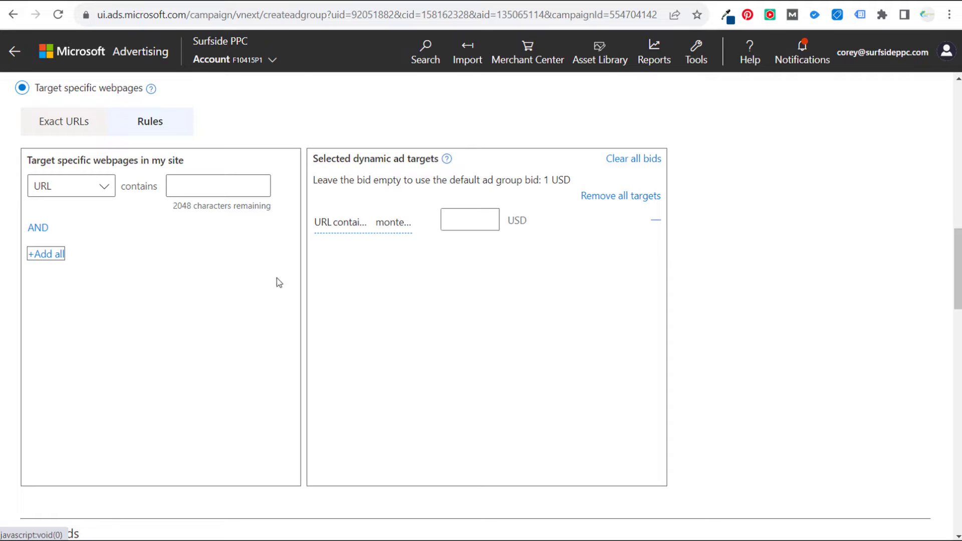
- Add a second two-part rule with jungl, plus a gyms rule, as further targets
left_click(196, 191)
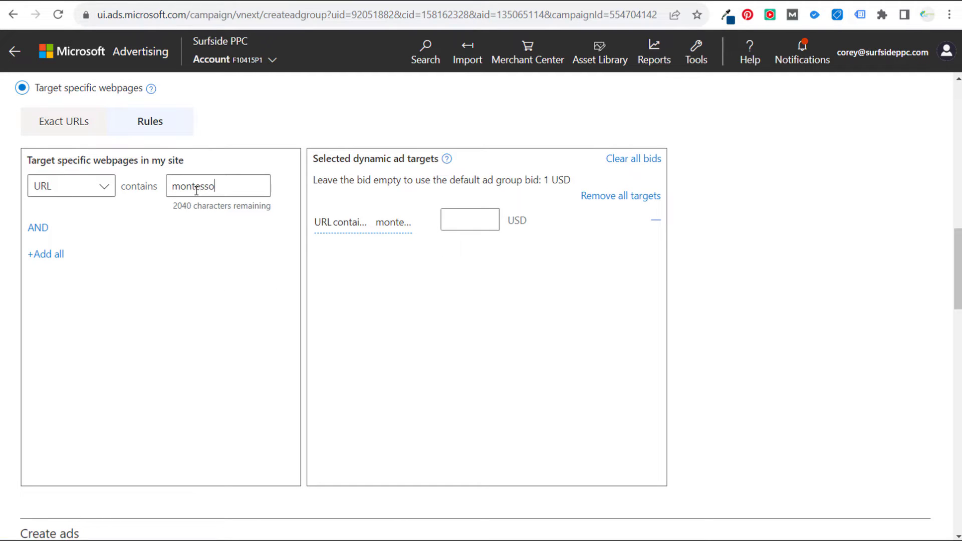
left_click(38, 228)
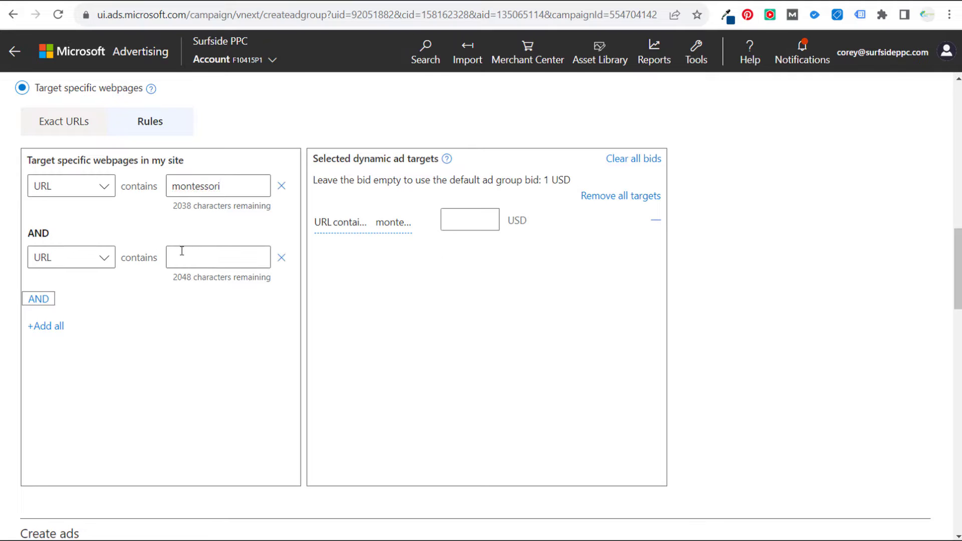
type("jungle")
left_click(45, 326)
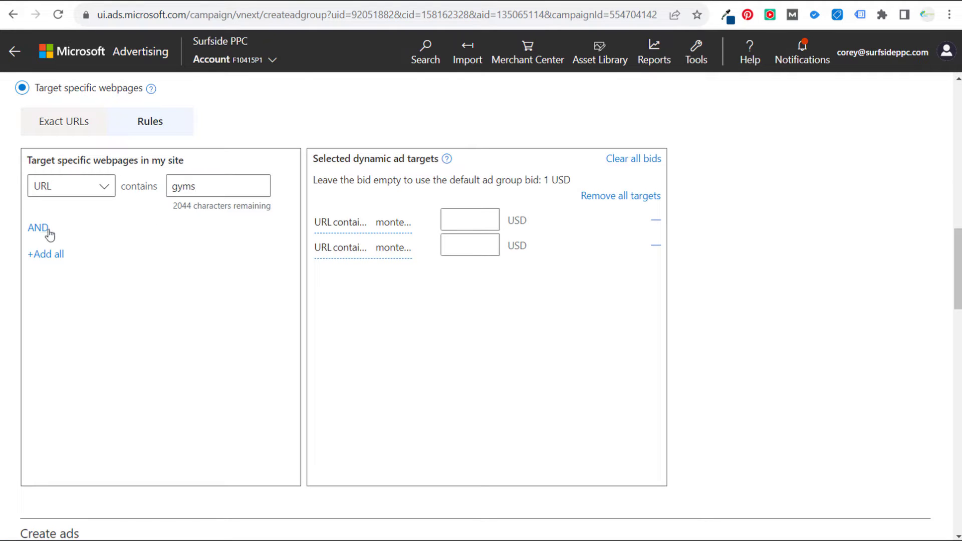
left_click(43, 254)
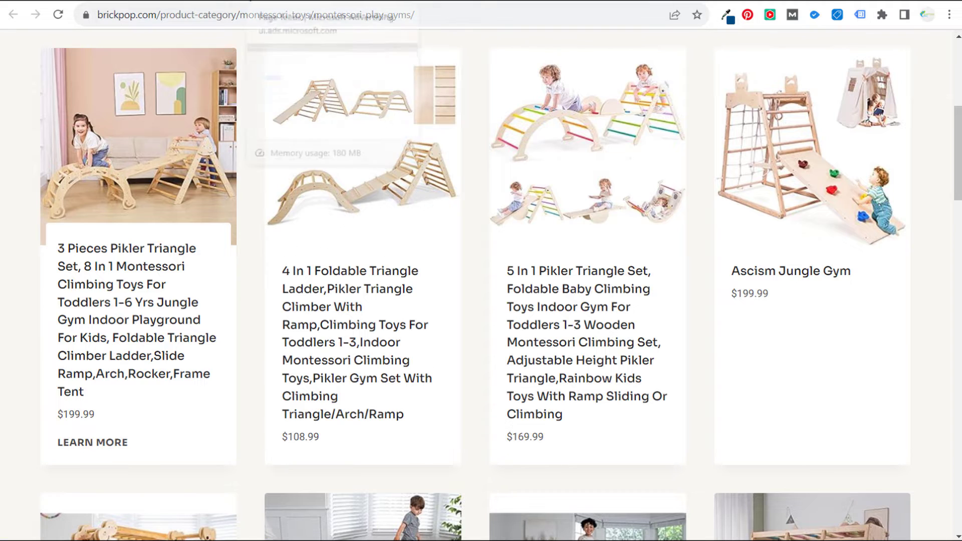
- Return to the Create an ad group tab in Microsoft Advertising
left_click(326, 1)
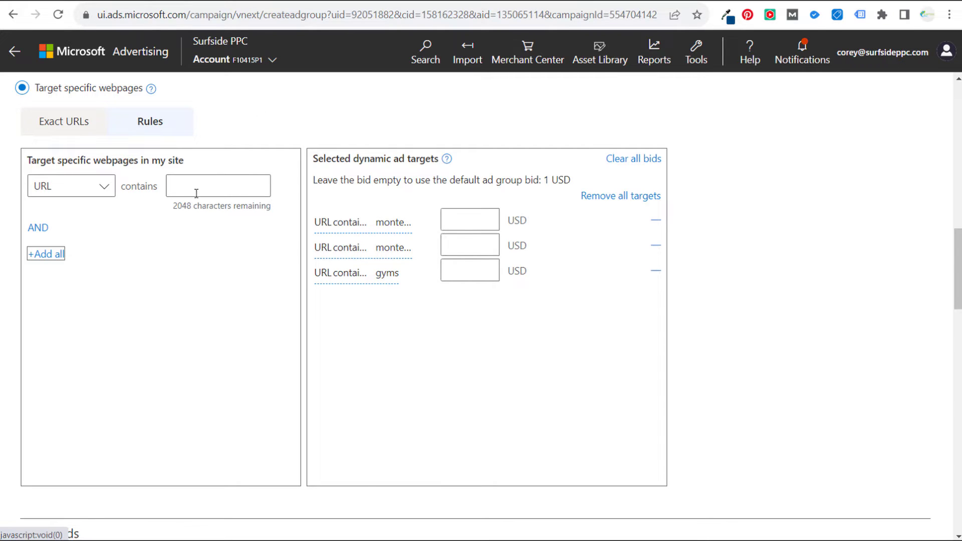
- Clear the three targets and enter URL-contains rules for Nashville AND Hotel
left_click(583, 206)
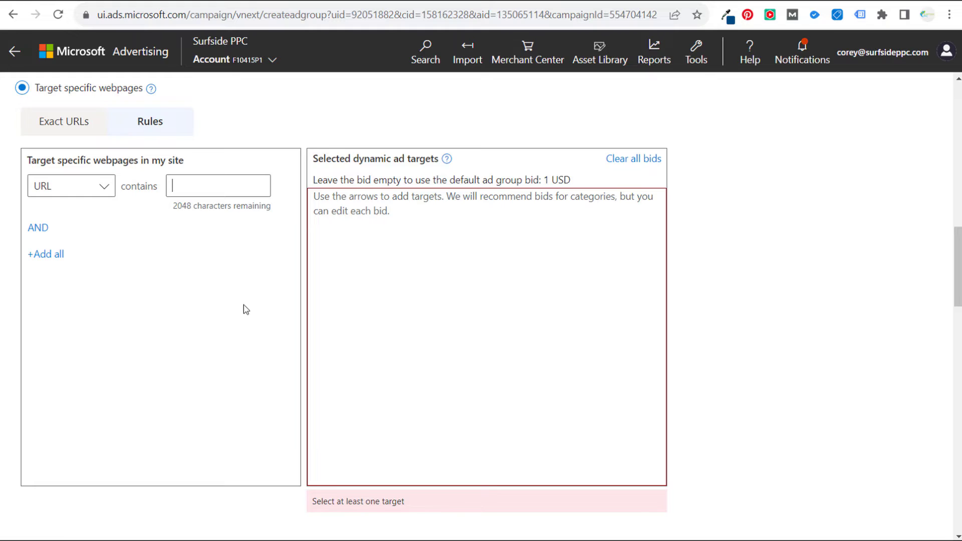
type("Nashville")
left_click(37, 230)
left_click(217, 257)
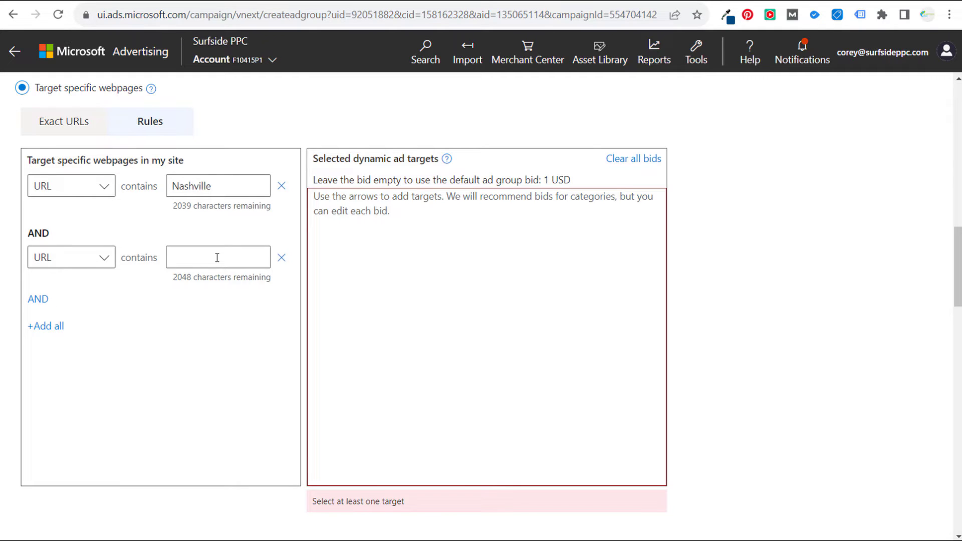
type("Hot")
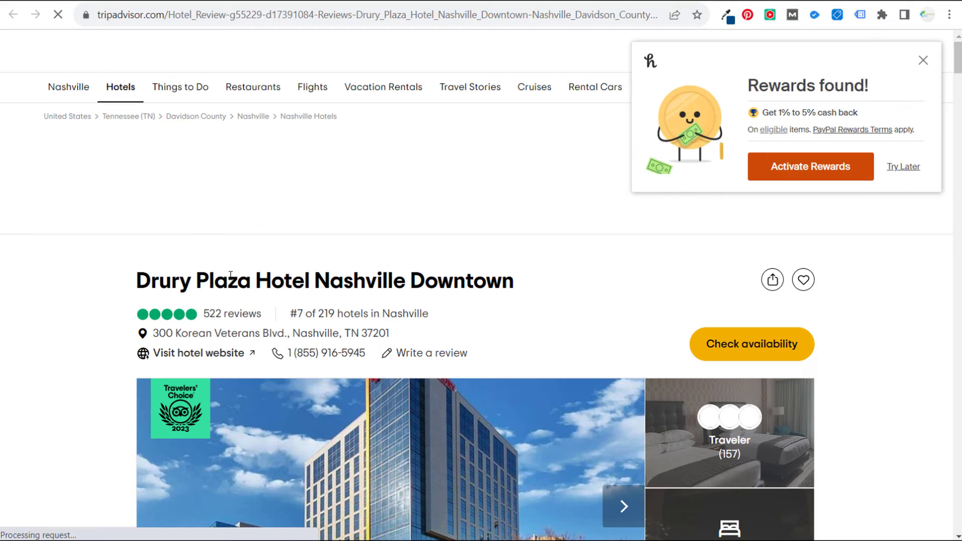
- Dismiss the Tripadvisor rewards popup and highlight the hotel name heading
left_click(923, 60)
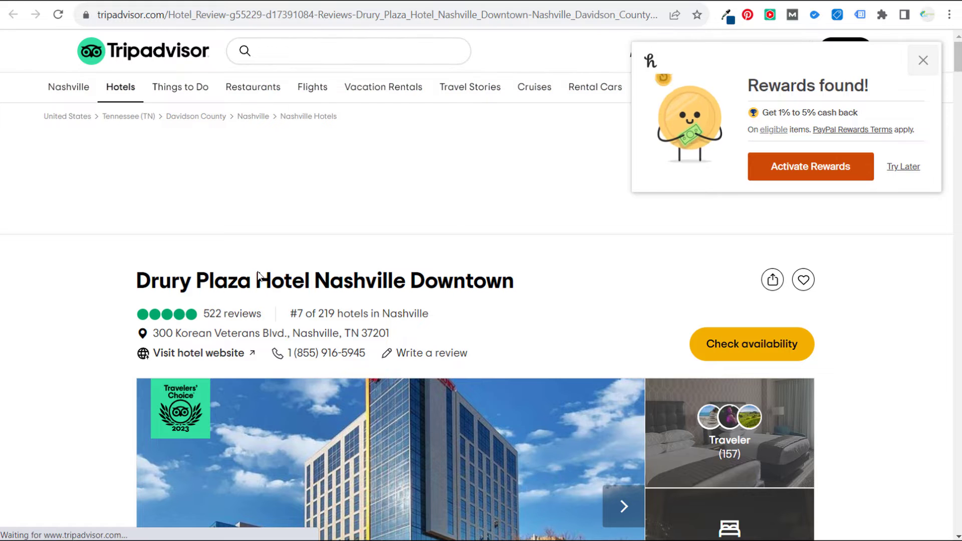
left_click_drag(142, 278, 546, 277)
left_click(568, 272)
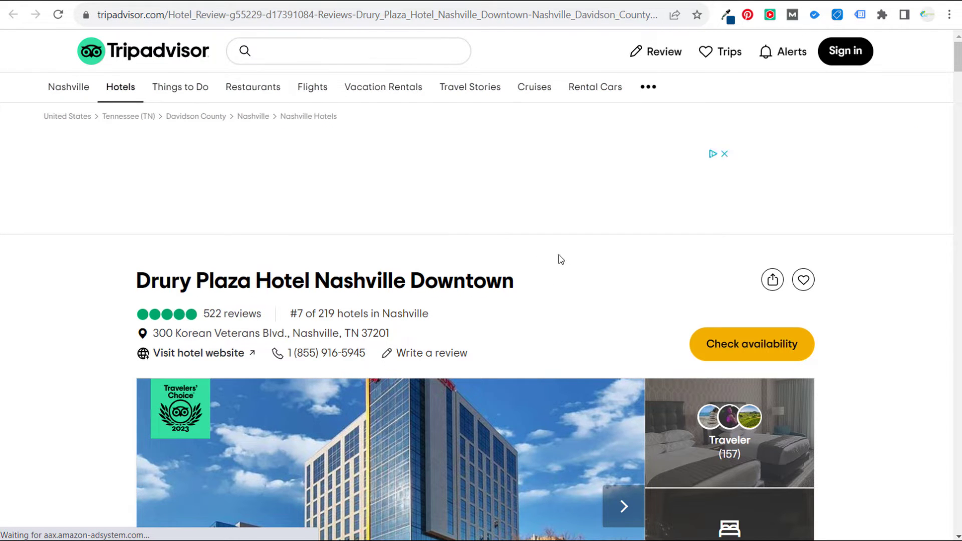
- Examine the page address, highlighting Hotel_Review and Nashville_Davidson_County_Tennessee
left_click(171, 14)
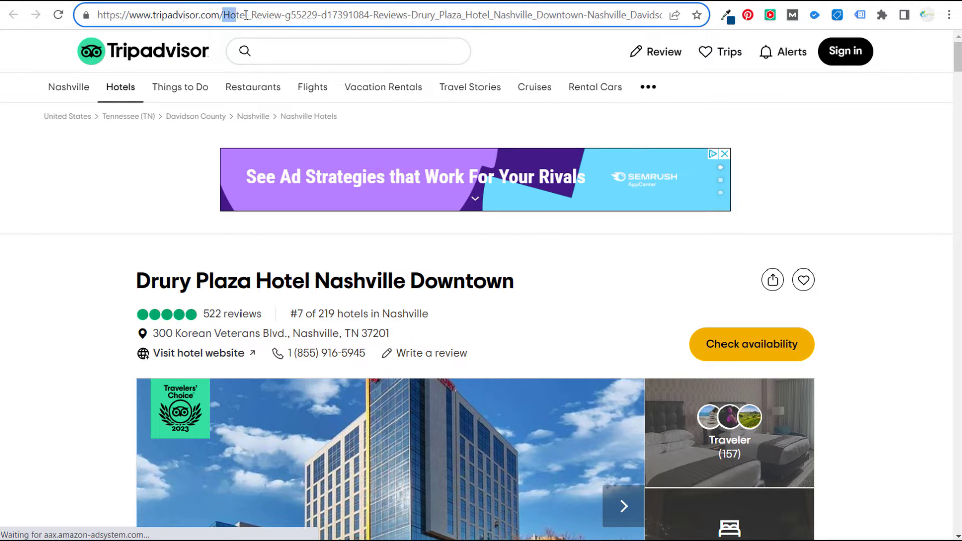
left_click_drag(250, 14, 280, 15)
left_click(286, 14)
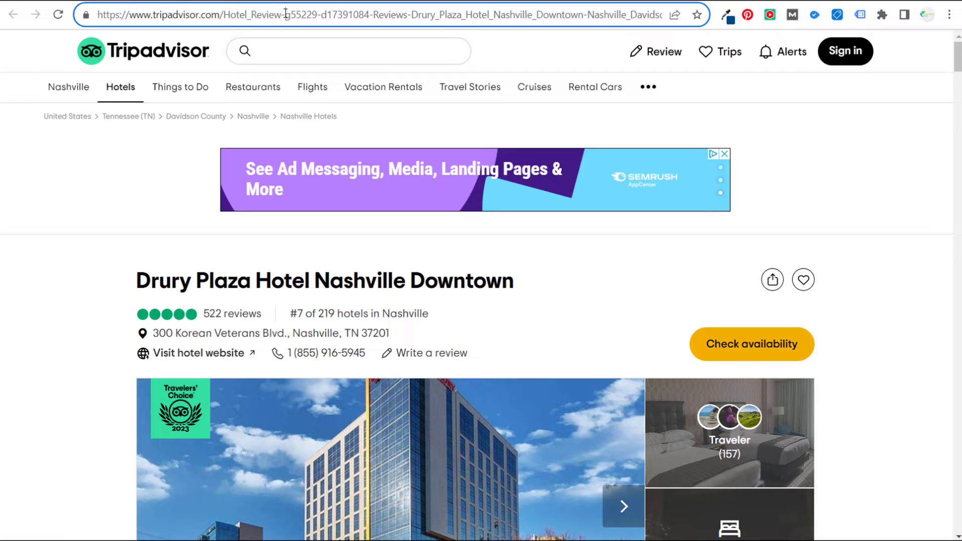
left_click_drag(500, 15, 608, 18)
left_click(609, 17)
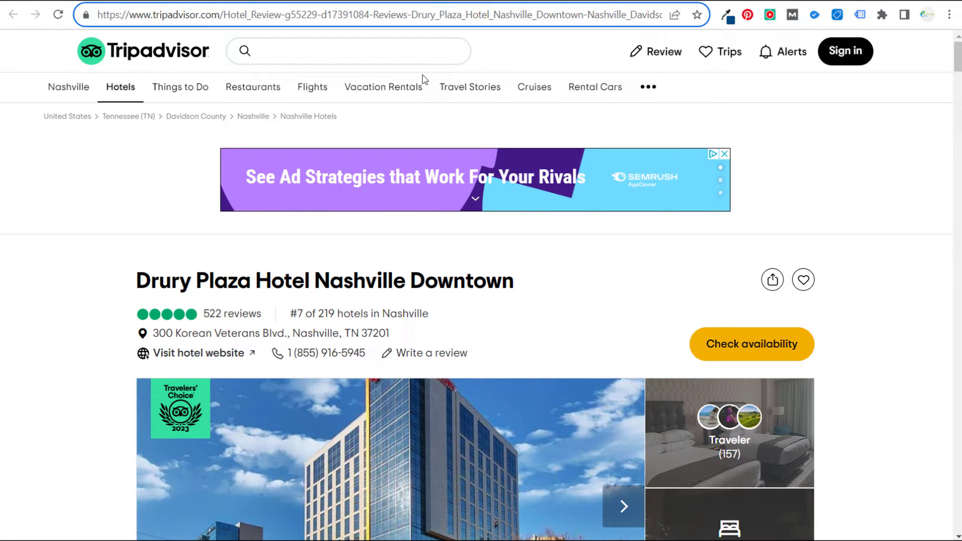
double_click(242, 13)
double_click(621, 14)
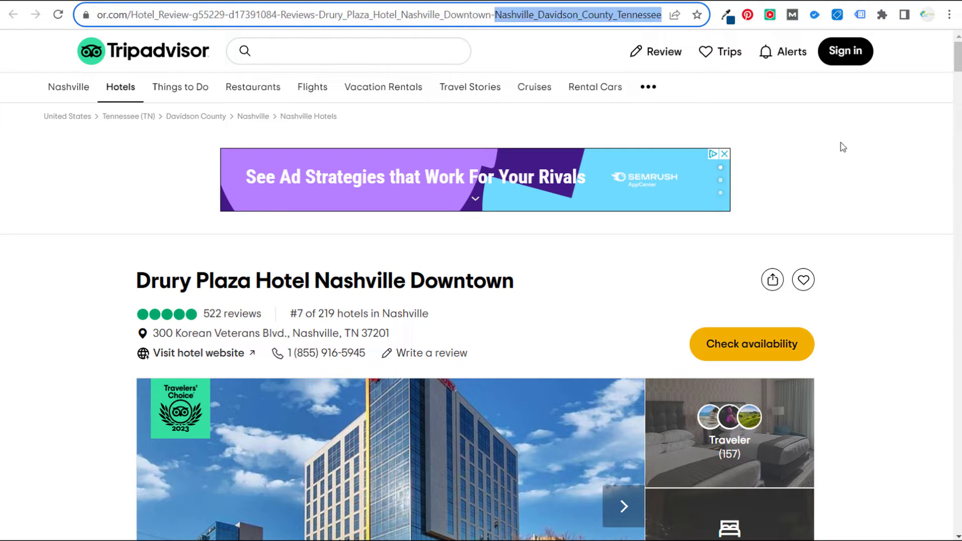
left_click(915, 208)
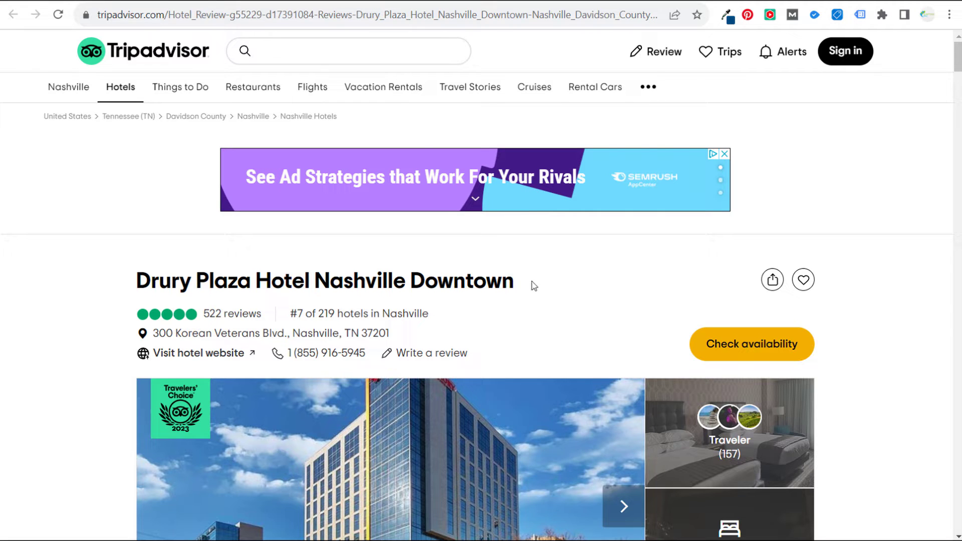
- Highlight the hotel name again, then go back to the Microsoft Advertising rules form
left_click_drag(534, 286, 368, 275)
left_click(156, 279)
left_click(443, 276)
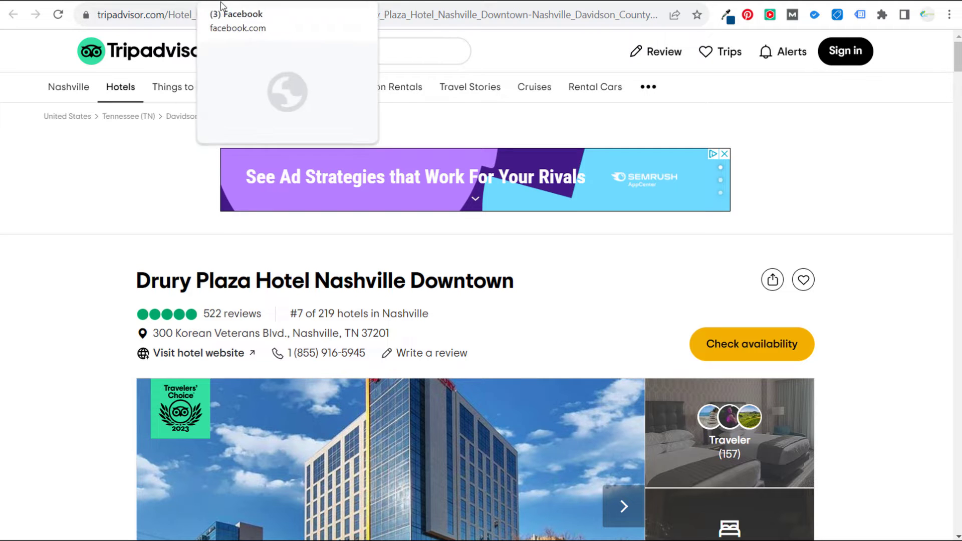
left_click(239, 2)
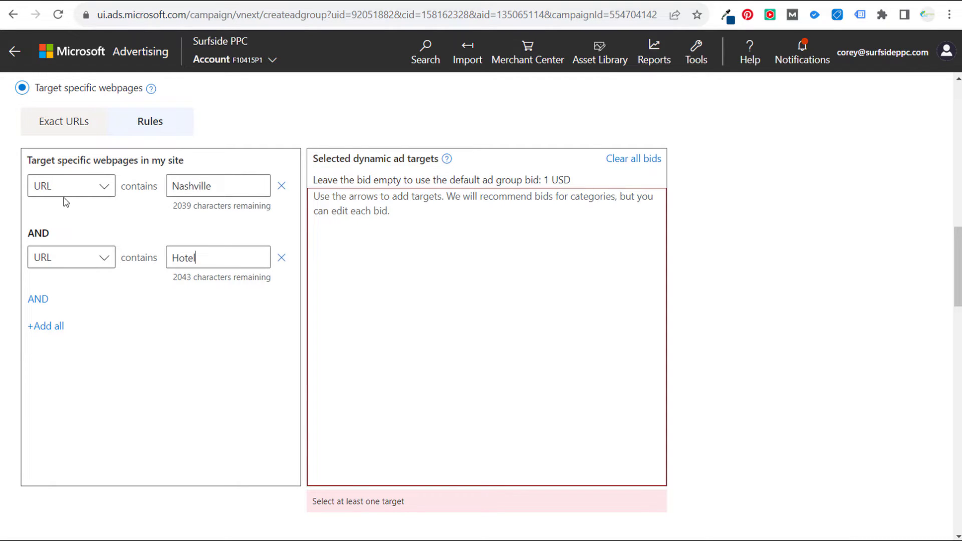
- Replace Nashville with Miami in the first URL-contains rule, keeping the Hotel condition
left_click_drag(67, 161, 136, 162)
left_click(137, 161)
left_click_drag(236, 184, 103, 189)
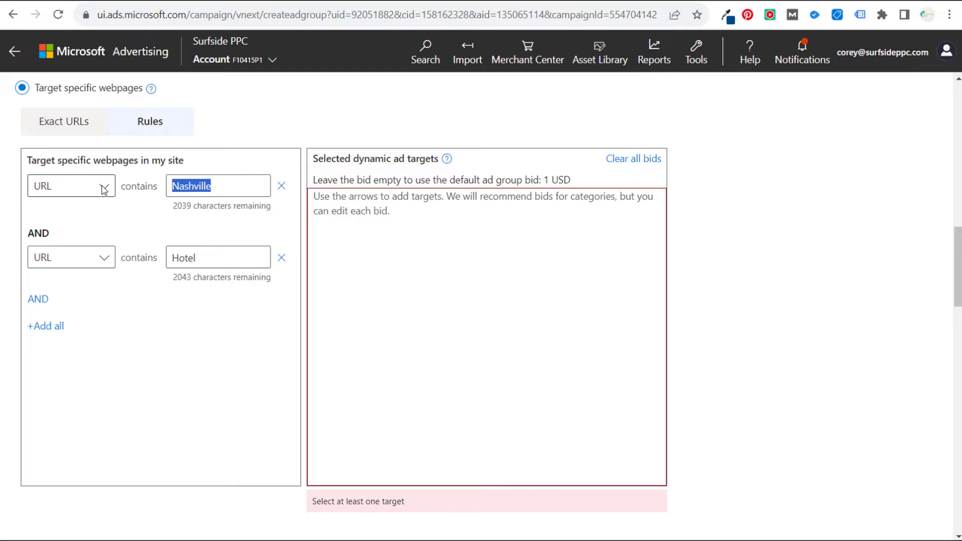
type("Cha")
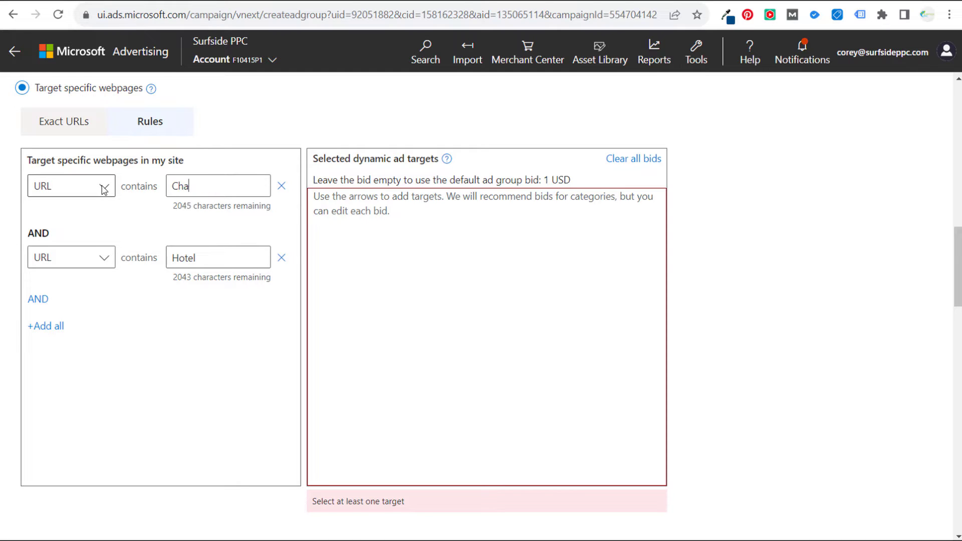
type("rleston")
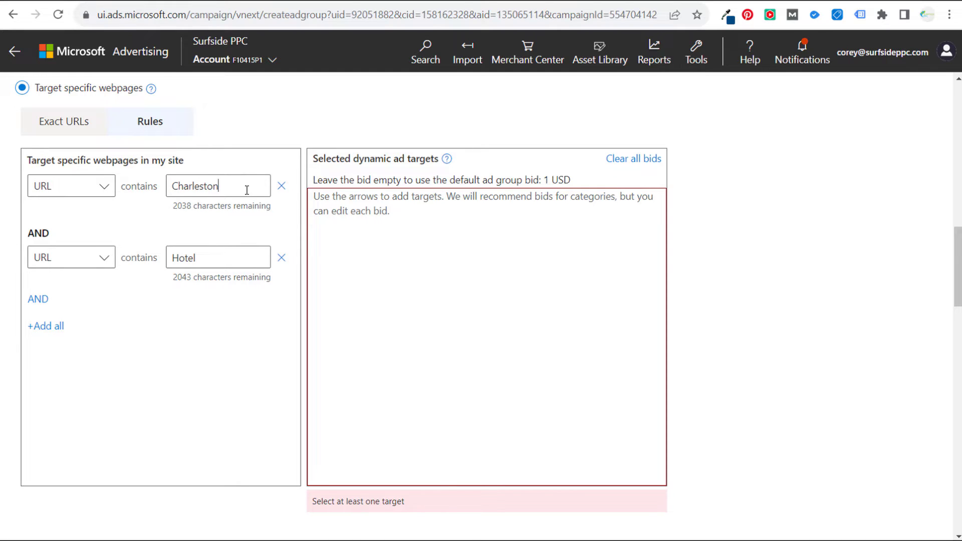
left_click_drag(247, 189, 135, 194)
type("Miami")
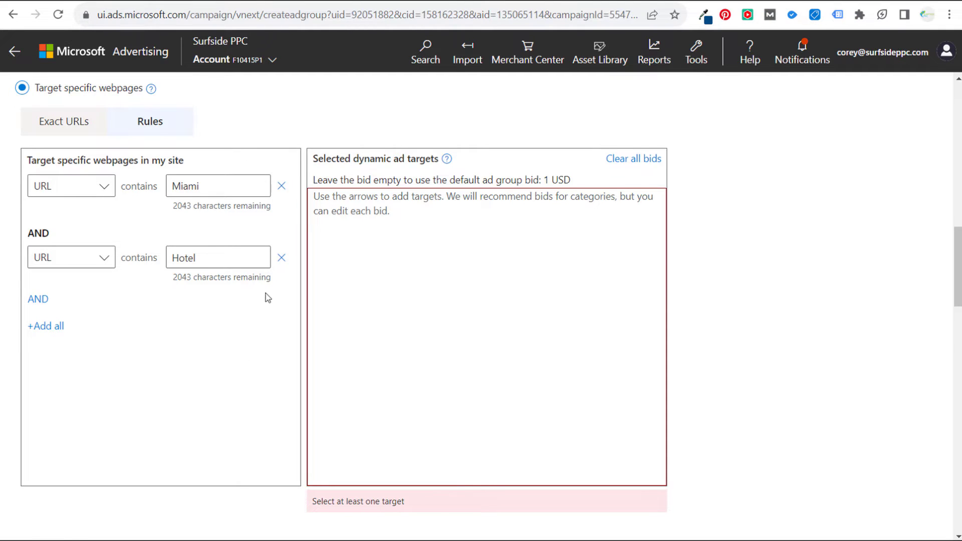
scroll(266, 293, "down", 4)
scroll(220, 281, "up", 3)
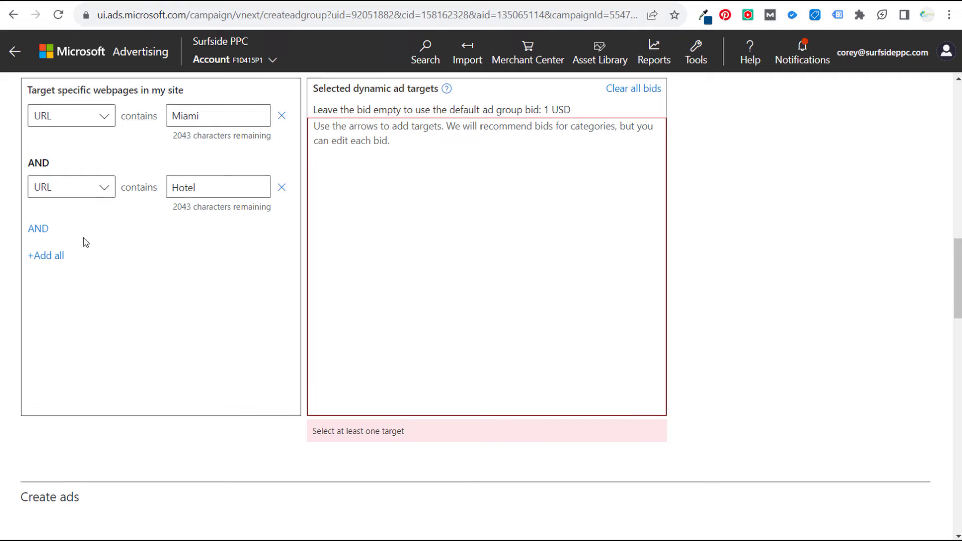
- Add the Miami and Hotel rules to the selected dynamic ad targets
left_click(46, 257)
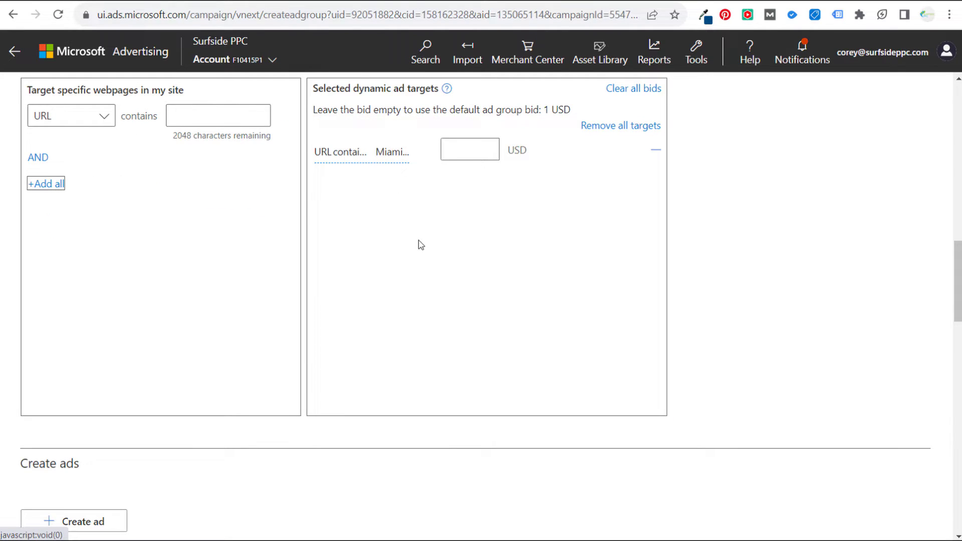
scroll(426, 251, "down", 3)
scroll(438, 268, "down", 3)
scroll(627, 290, "down", 4)
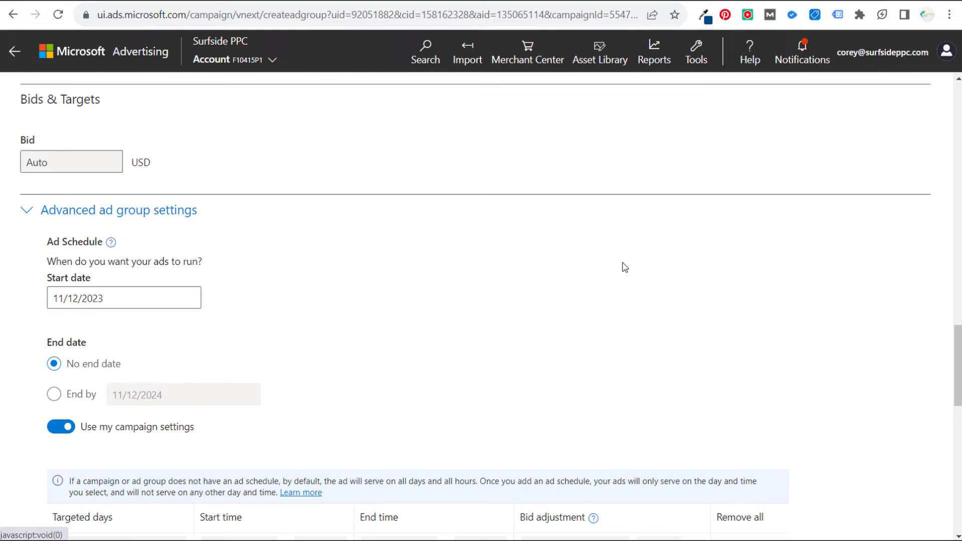
scroll(368, 230, "up", 3)
- Open the new ad form, cancel it without saving, and scroll back to the top
left_click(65, 168)
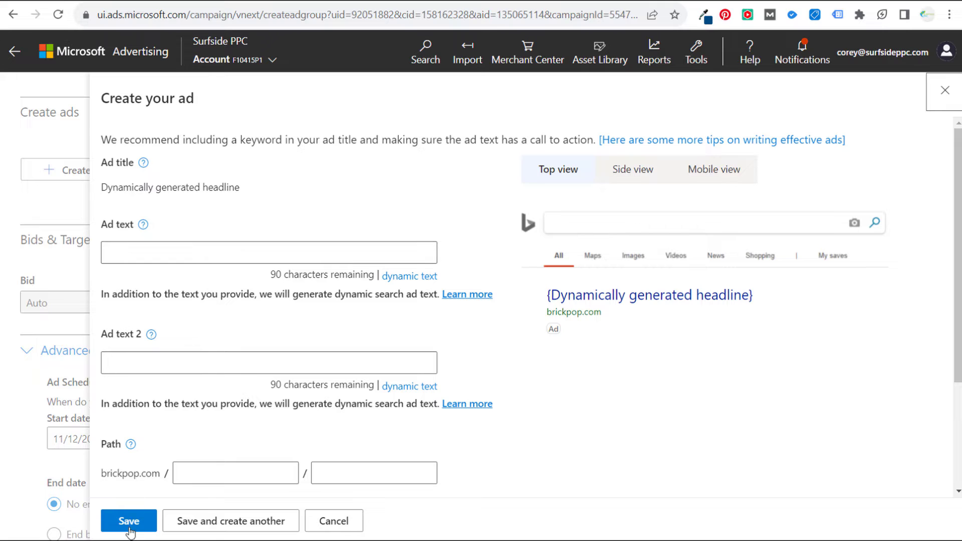
left_click(336, 522)
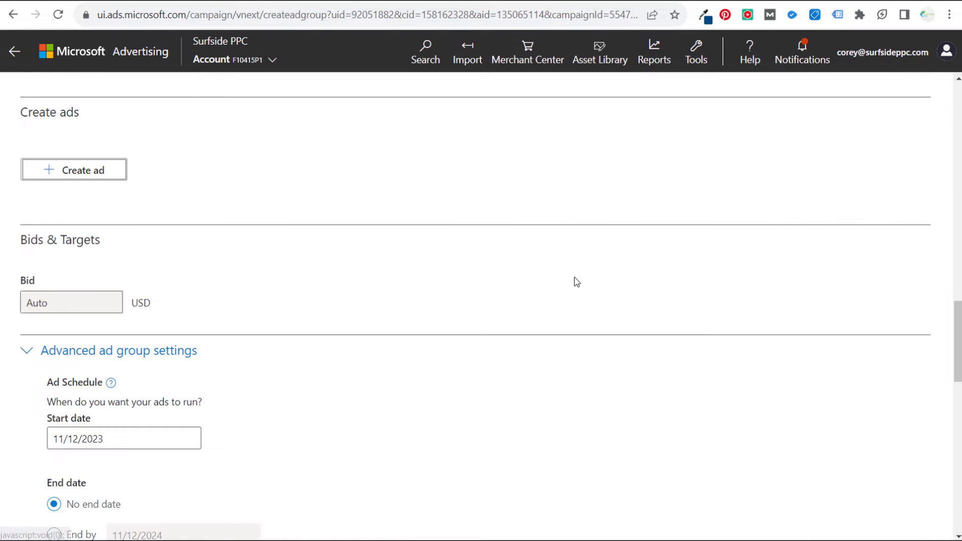
scroll(551, 286, "up", 6)
scroll(551, 285, "up", 18)
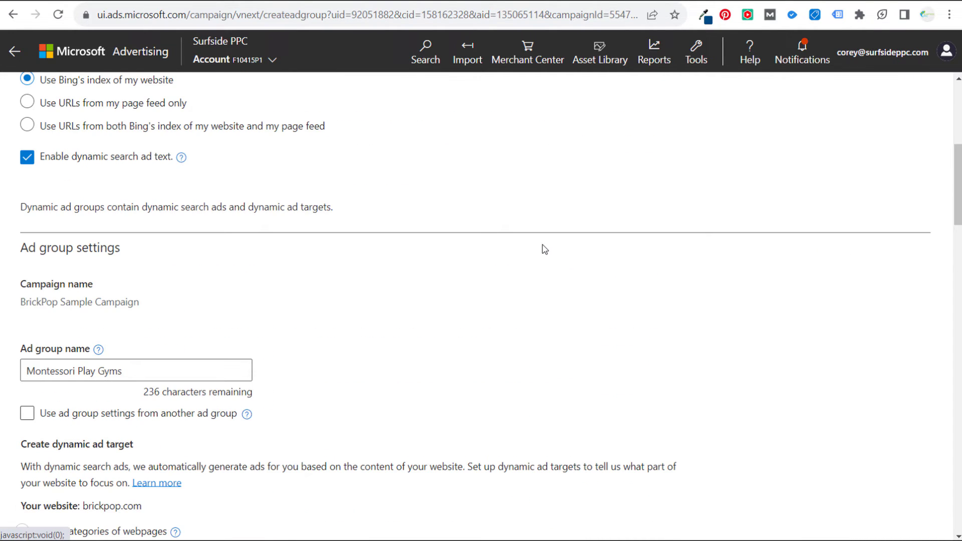
scroll(547, 244, "up", 4)
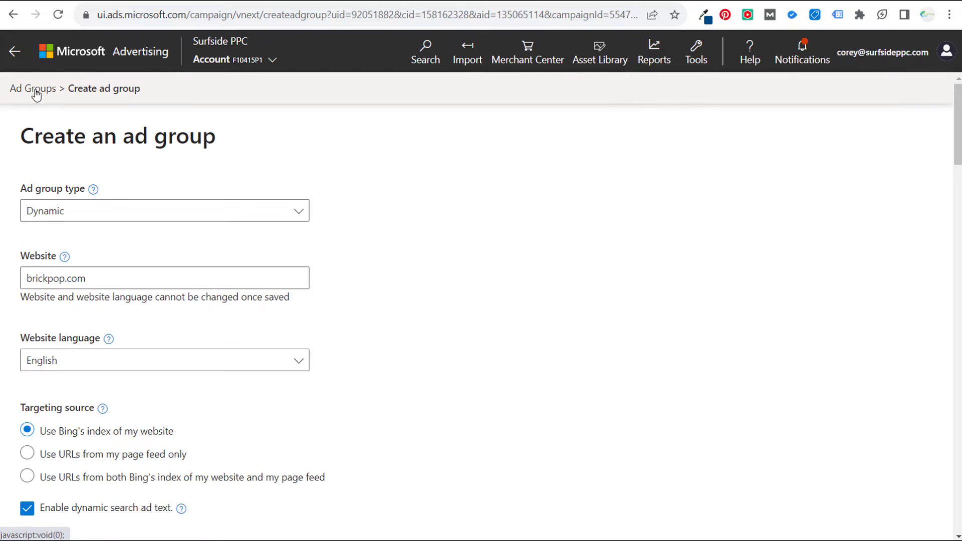
- Leave the ad group form and open BrickPop Sample Campaign from the Campaigns list
left_click(16, 54)
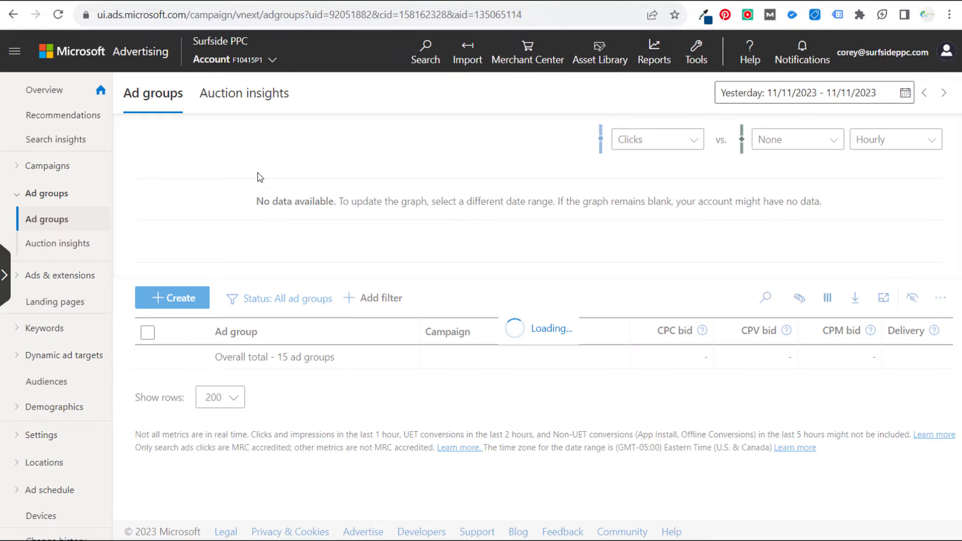
scroll(329, 508, "down", 5)
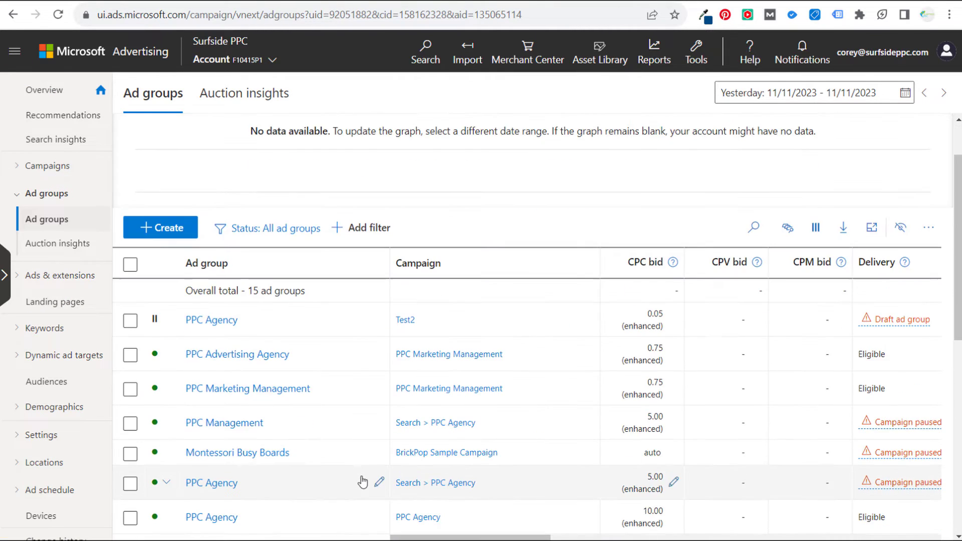
scroll(234, 466, "down", 1)
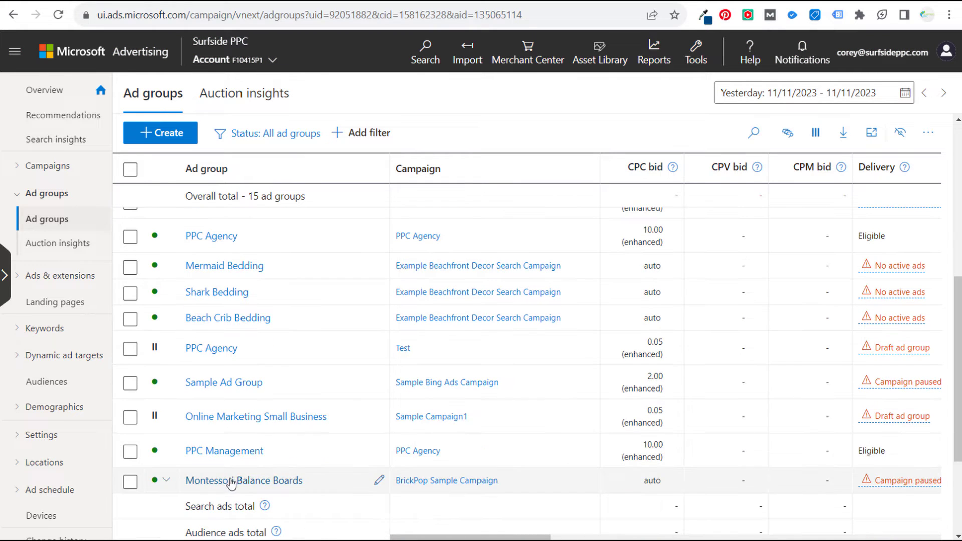
scroll(262, 365, "up", 3)
left_click(47, 166)
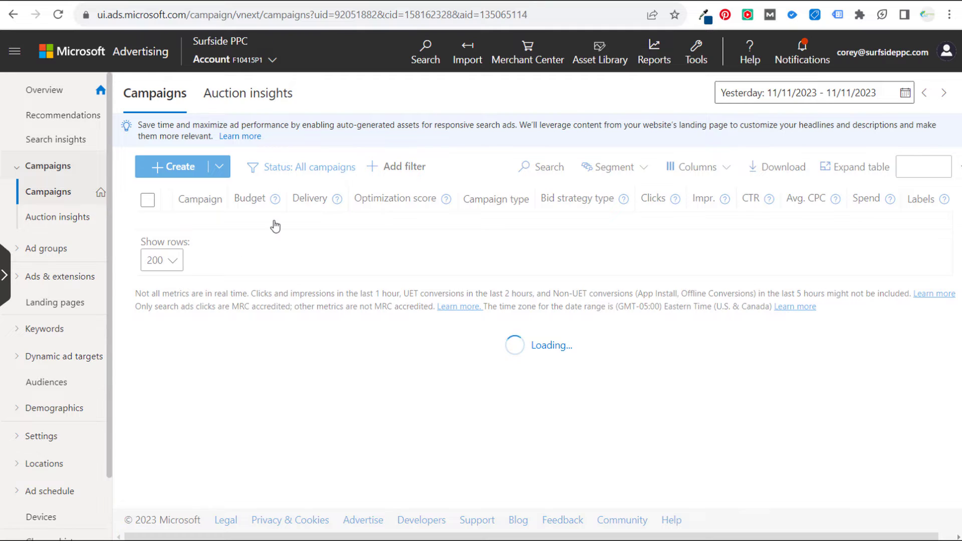
left_click(206, 442)
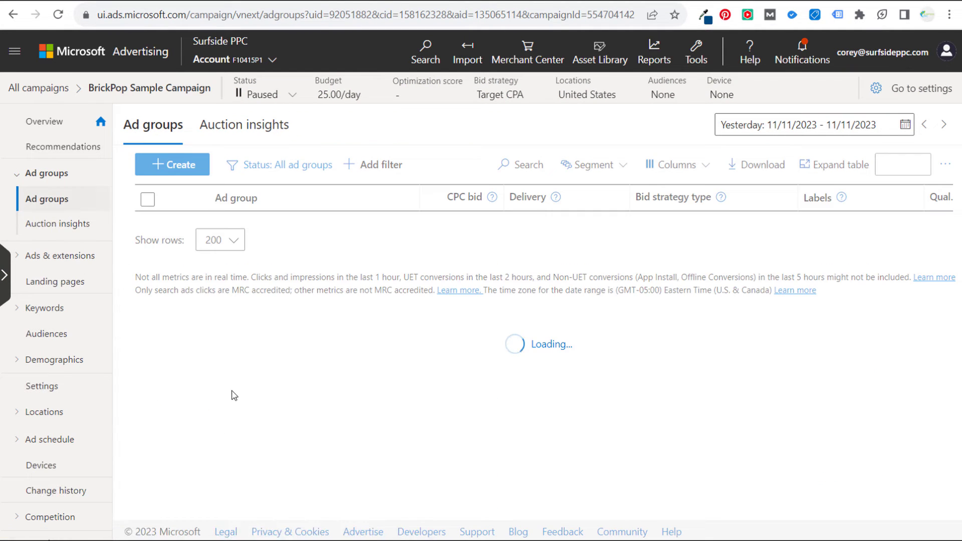
- In the campaign settings, enable dynamic search ads
left_click(50, 390)
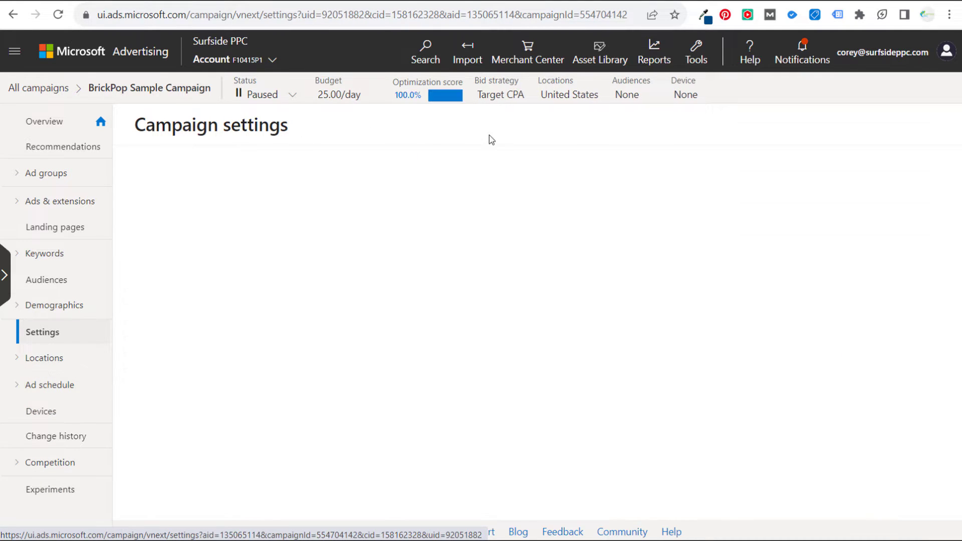
scroll(788, 295, "down", 3)
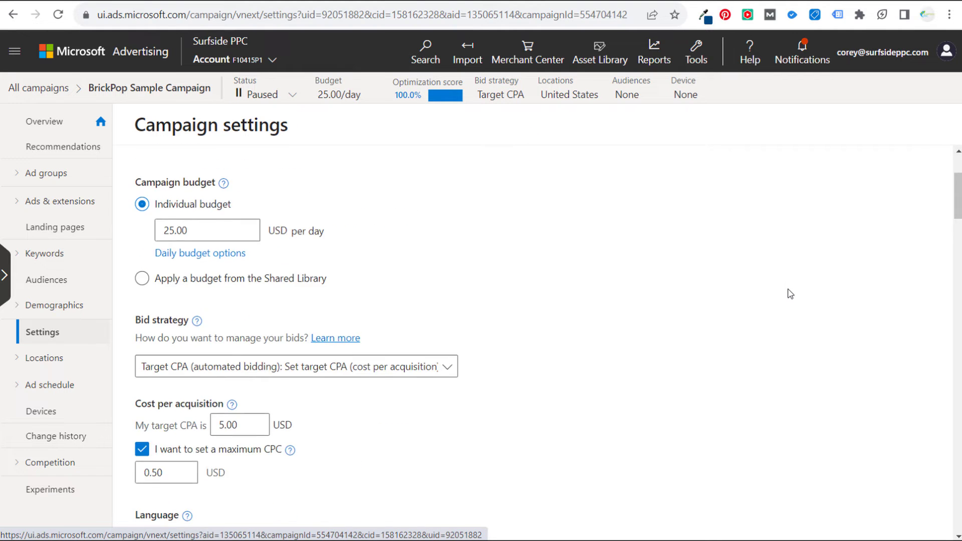
scroll(790, 294, "down", 12)
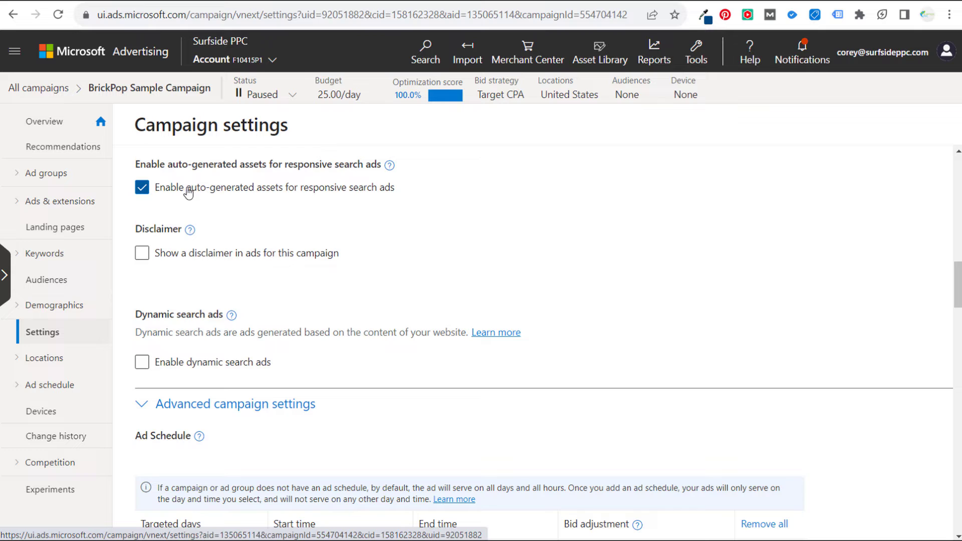
left_click(142, 363)
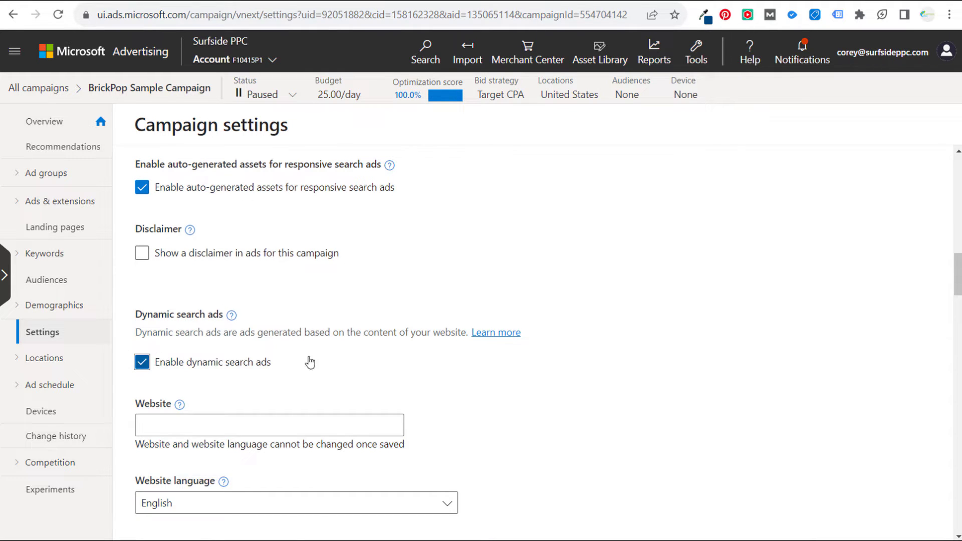
- Set the website to brickpop.com and save the campaign settings
scroll(766, 324, "down", 2)
scroll(765, 323, "down", 1)
left_click(245, 283)
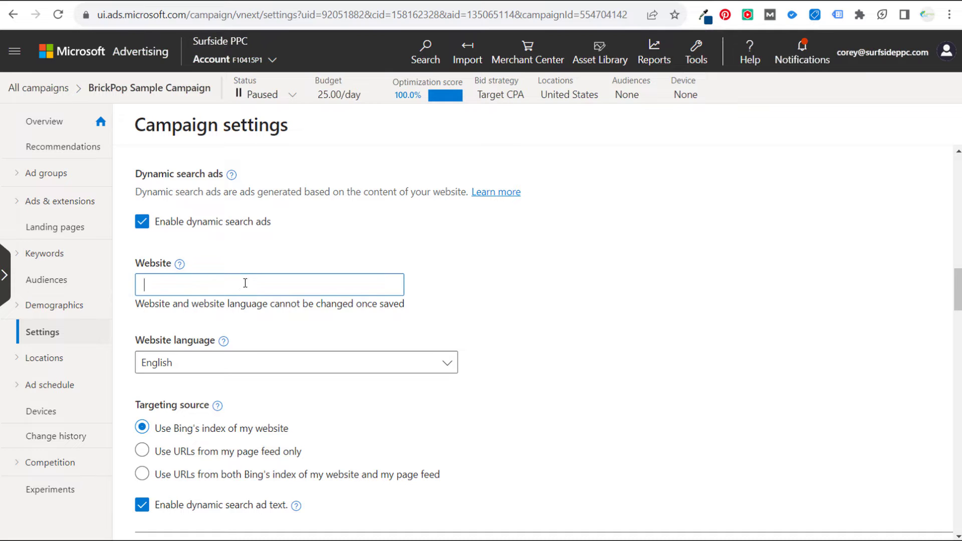
type("brickpop.com")
left_click(262, 249)
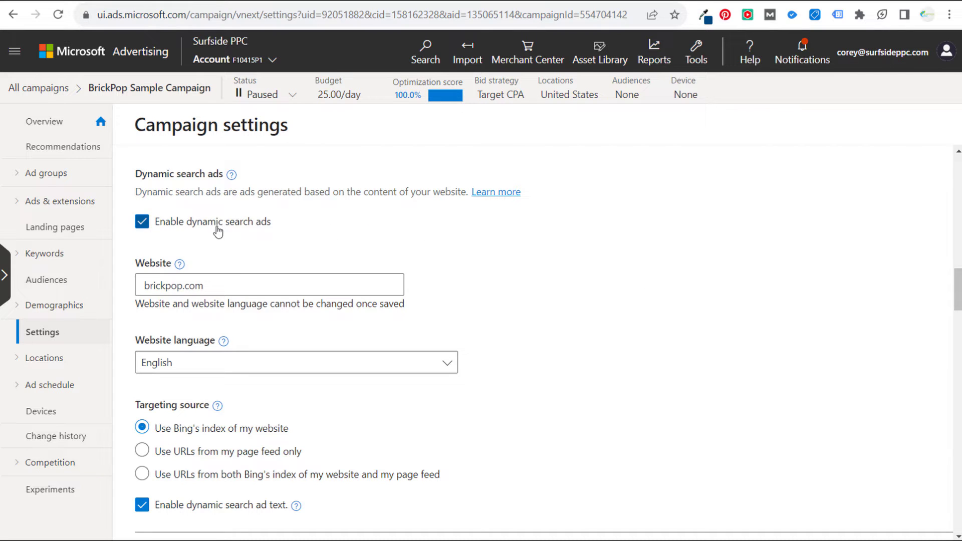
scroll(614, 285, "down", 4)
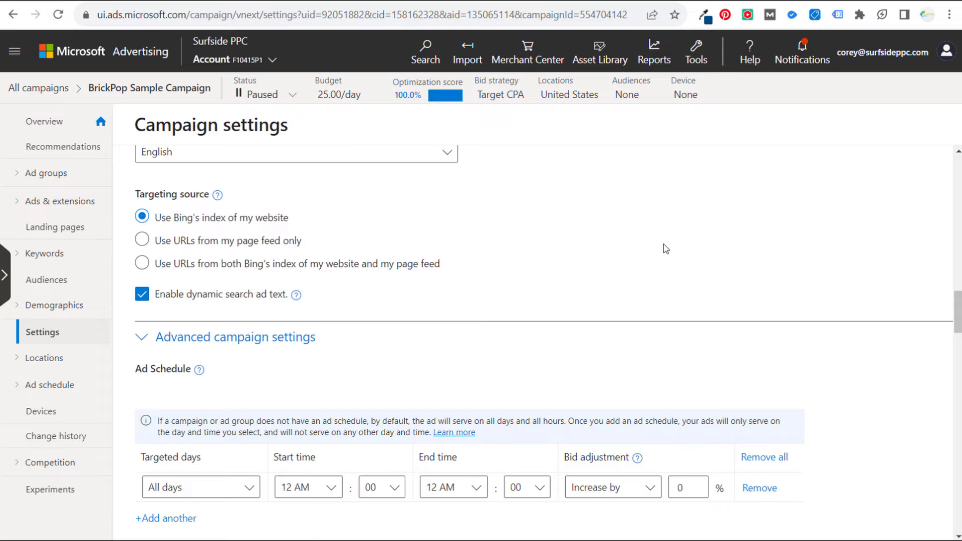
scroll(666, 249, "down", 20)
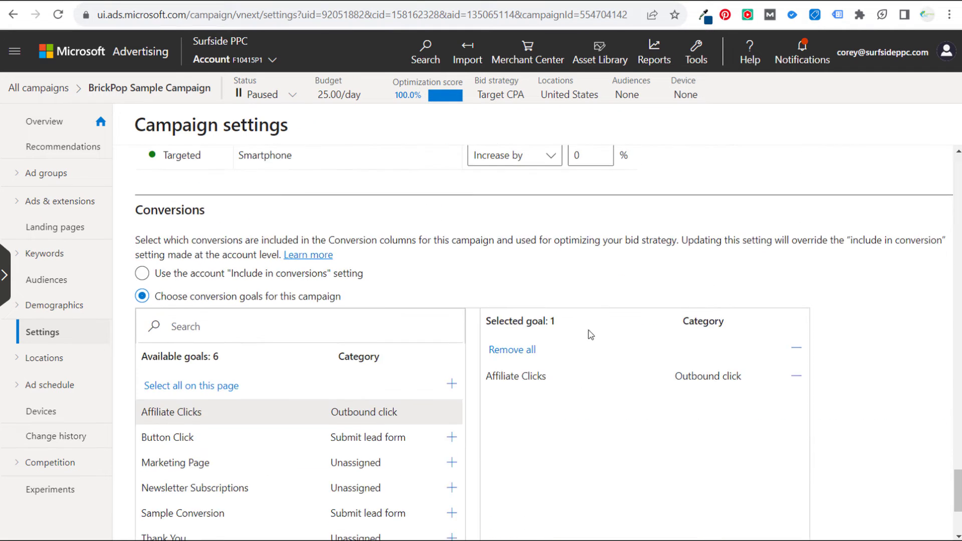
scroll(590, 336, "down", 4)
left_click(162, 492)
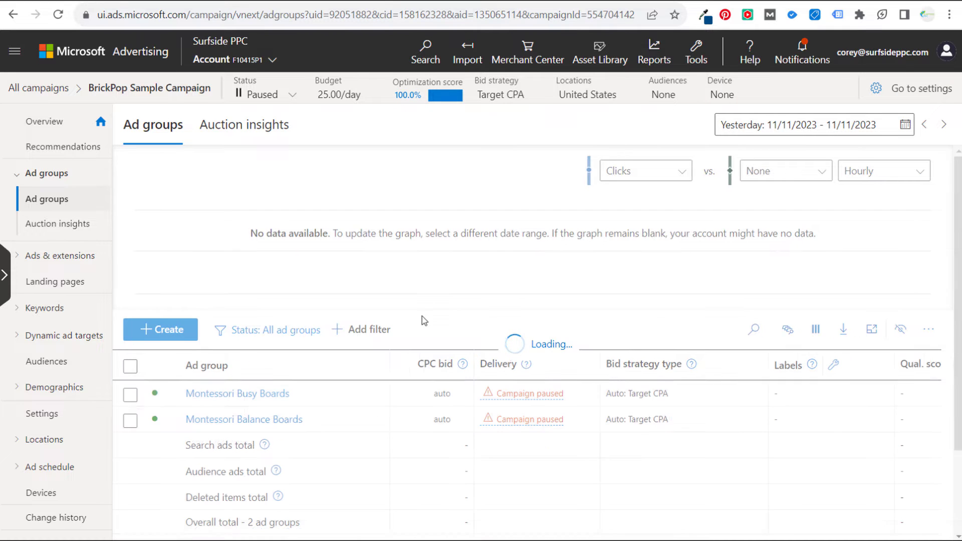
- Go to Tools > Business data and view the empty Page feeds list
left_click(701, 54)
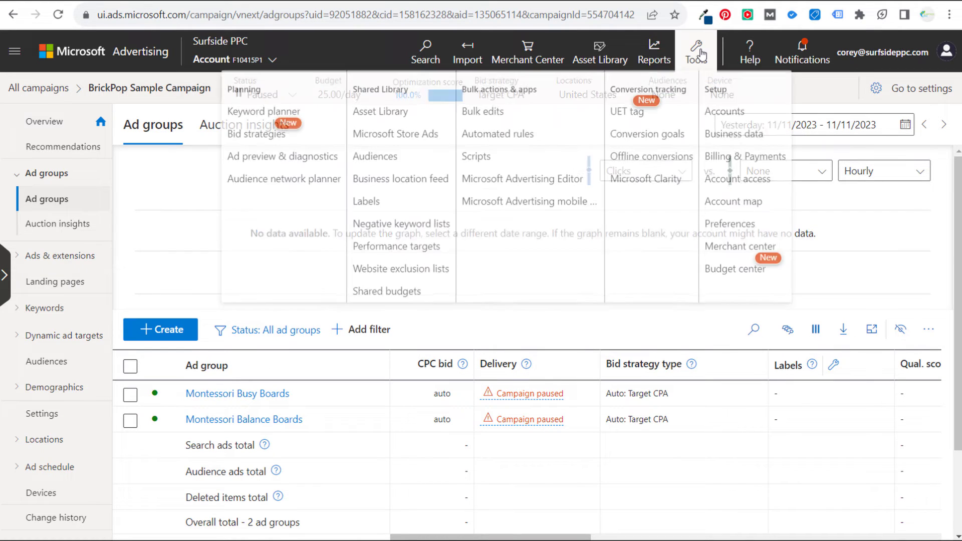
left_click(737, 141)
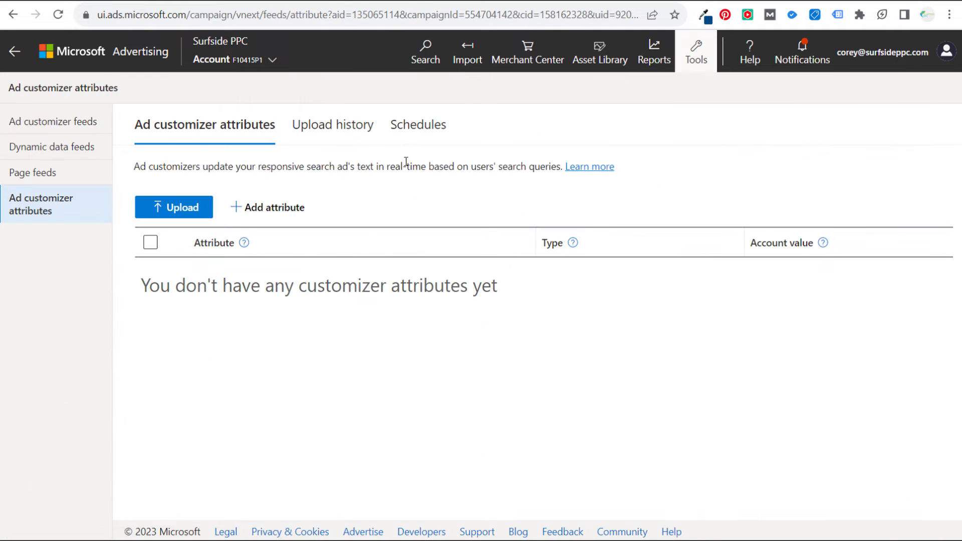
left_click(61, 173)
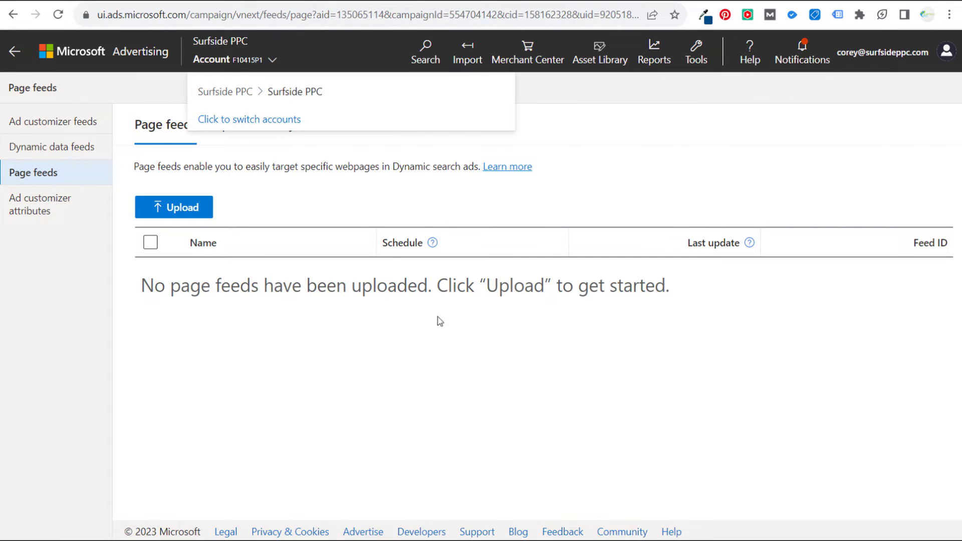
key("alt+Tab")
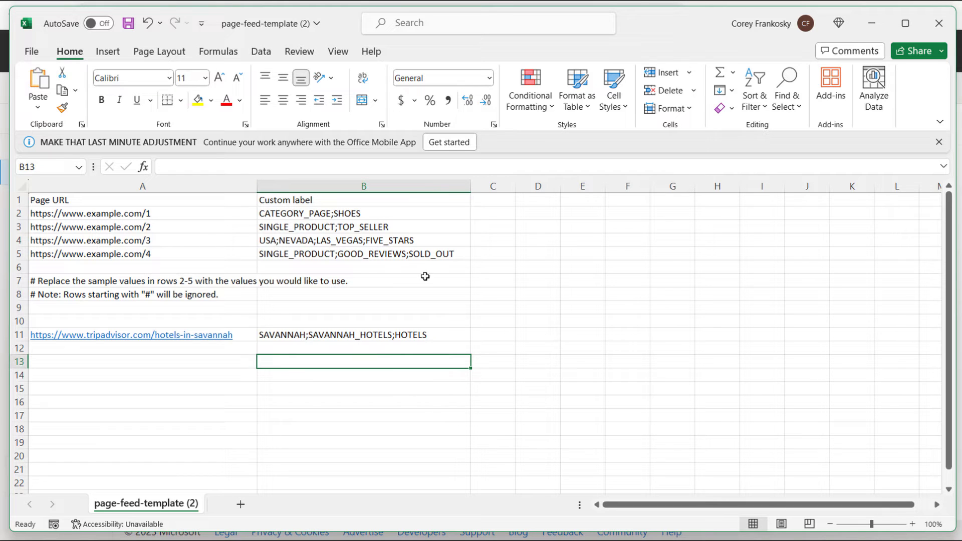
left_click(193, 200)
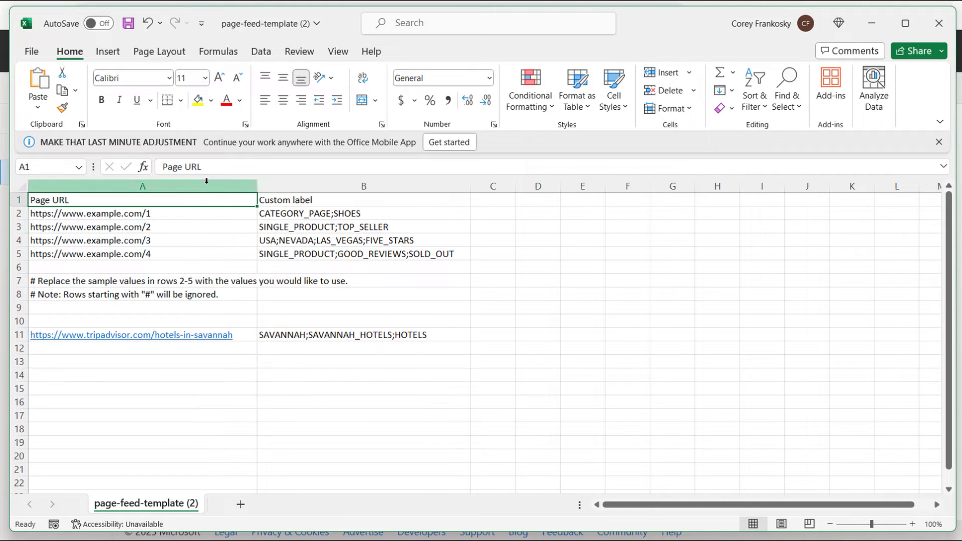
left_click(206, 183)
left_click(348, 181)
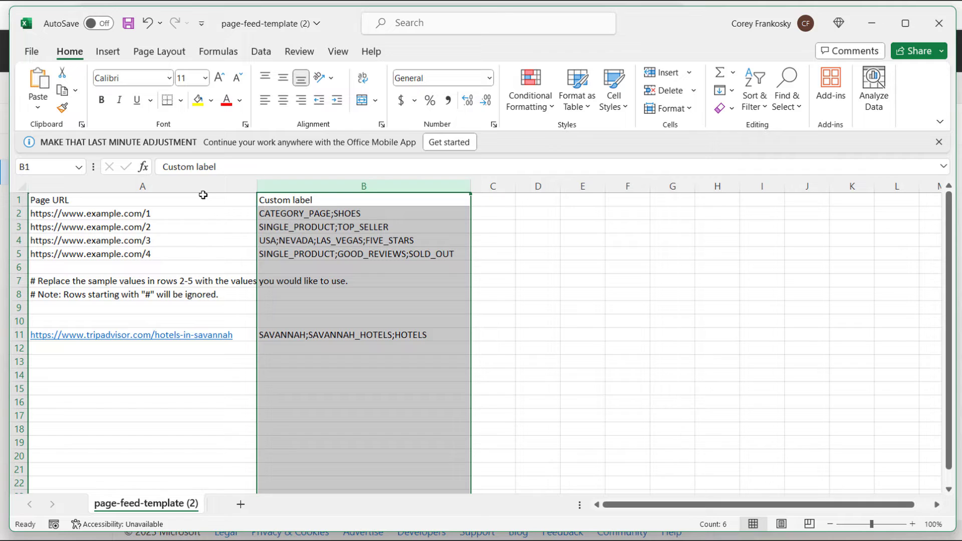
left_click(184, 198)
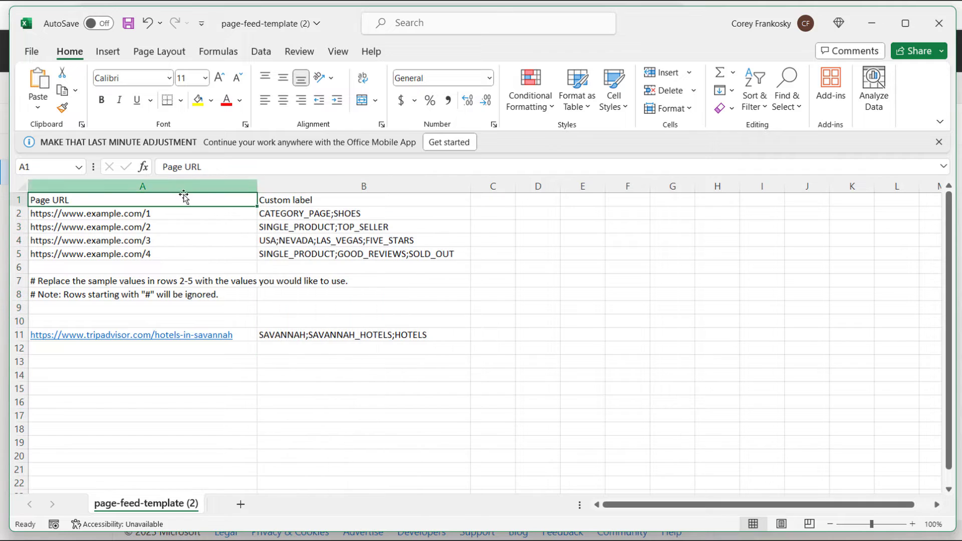
left_click(348, 198)
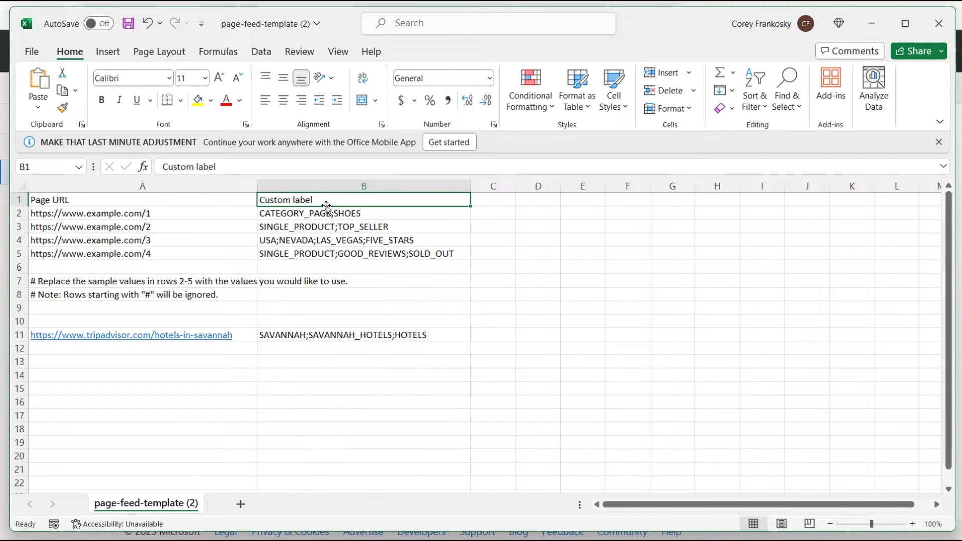
left_click_drag(169, 214, 177, 263)
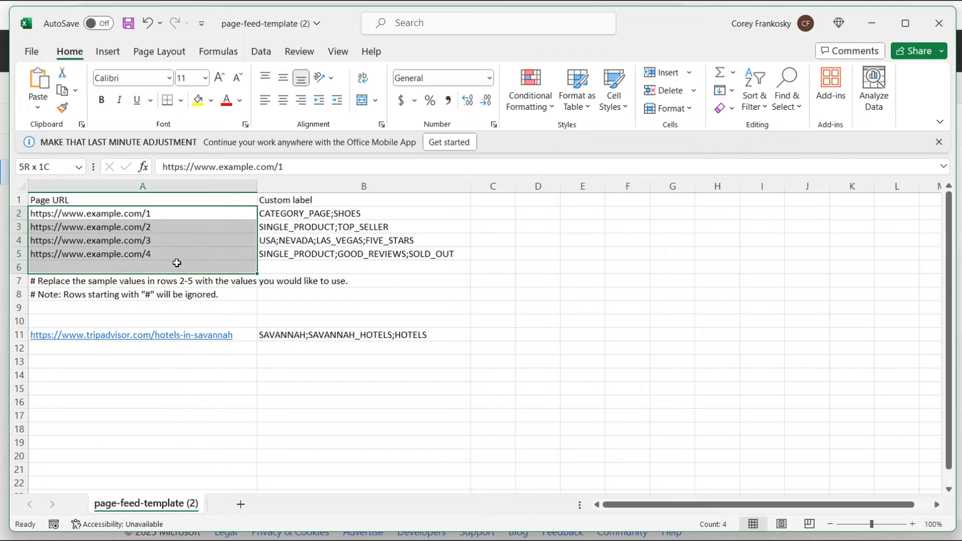
left_click(200, 238)
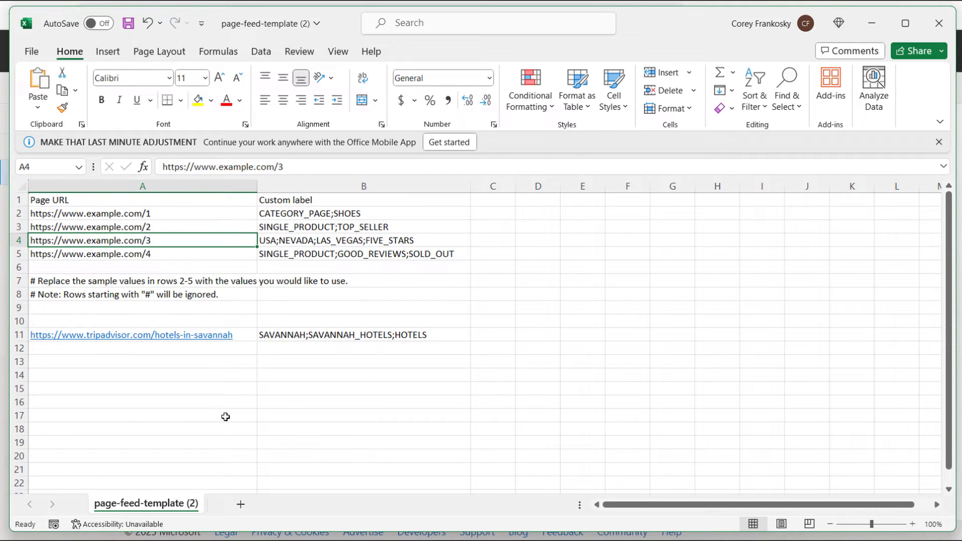
left_click(180, 347)
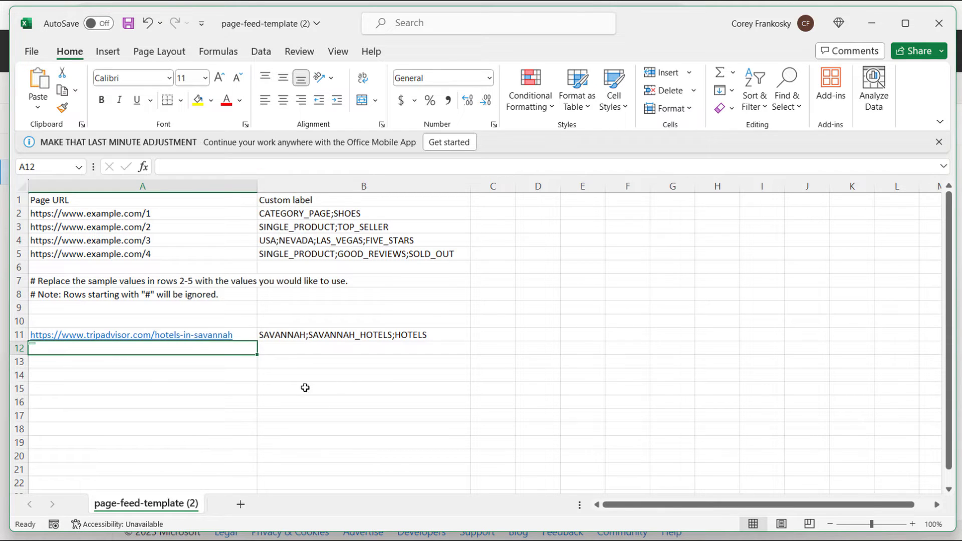
left_click_drag(249, 333, 249, 346)
left_click(360, 344)
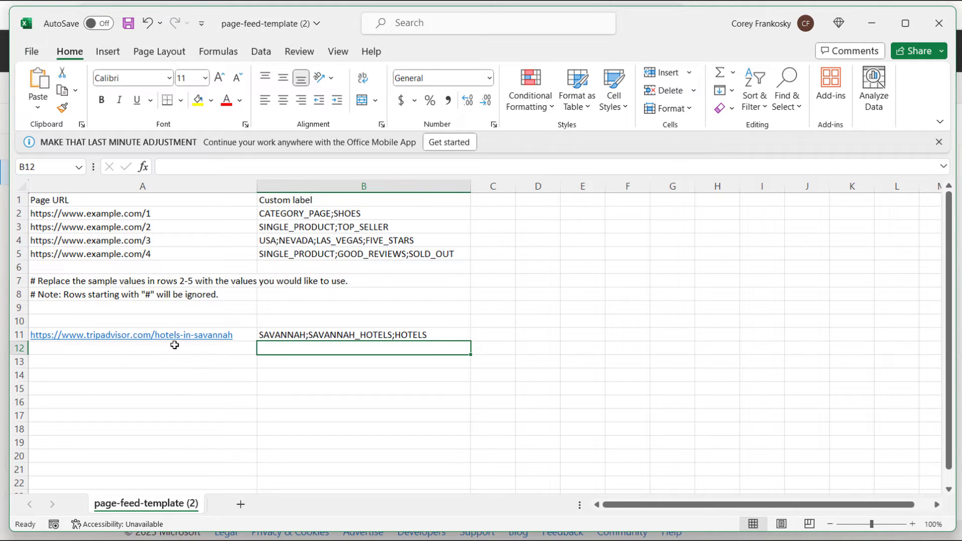
left_click(280, 332)
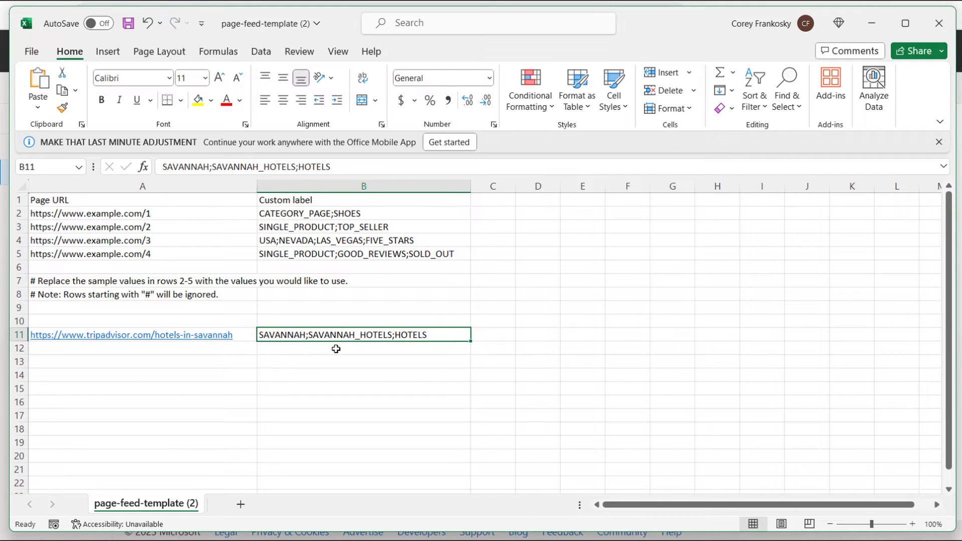
left_click(175, 348)
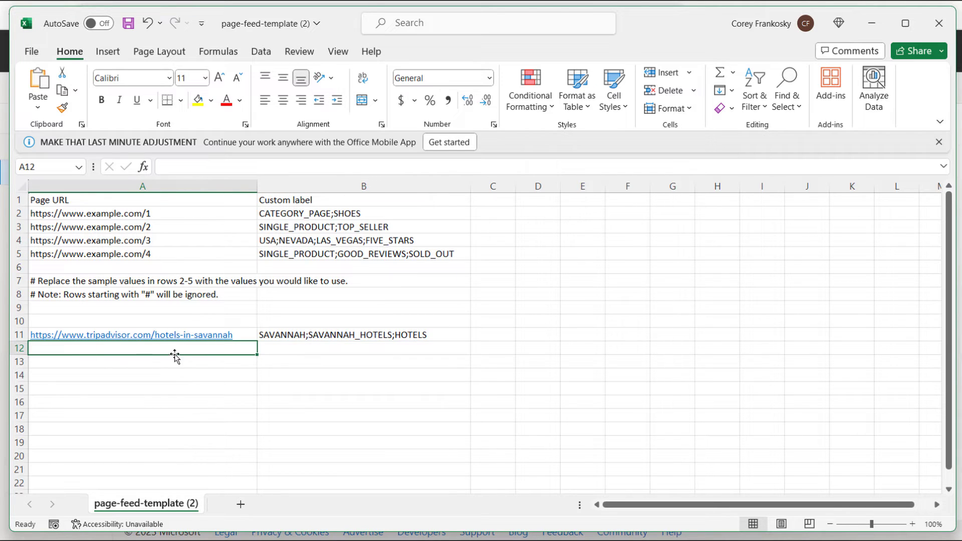
- Copy the four example URLs in A2:A5 into A12:A15
left_click_drag(133, 214, 135, 254)
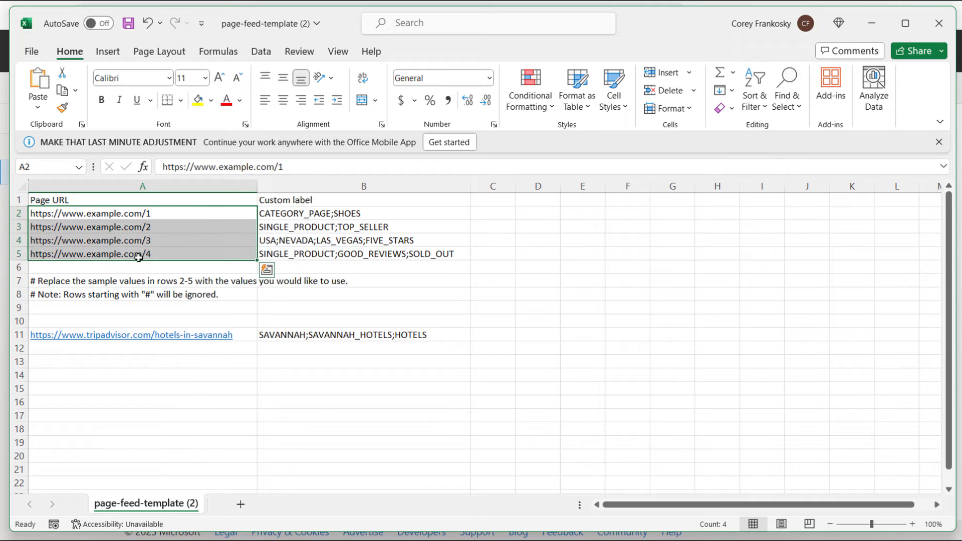
key("ctrl+c")
left_click(136, 351)
key("ctrl+v")
- Fill B11's Savannah labels down through B15
left_click(265, 375)
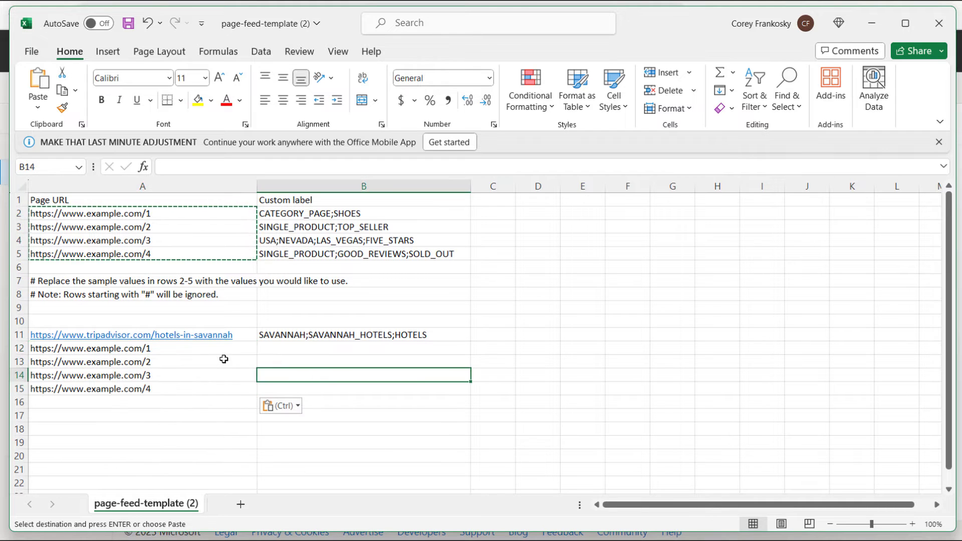
left_click(337, 351)
left_click(404, 334)
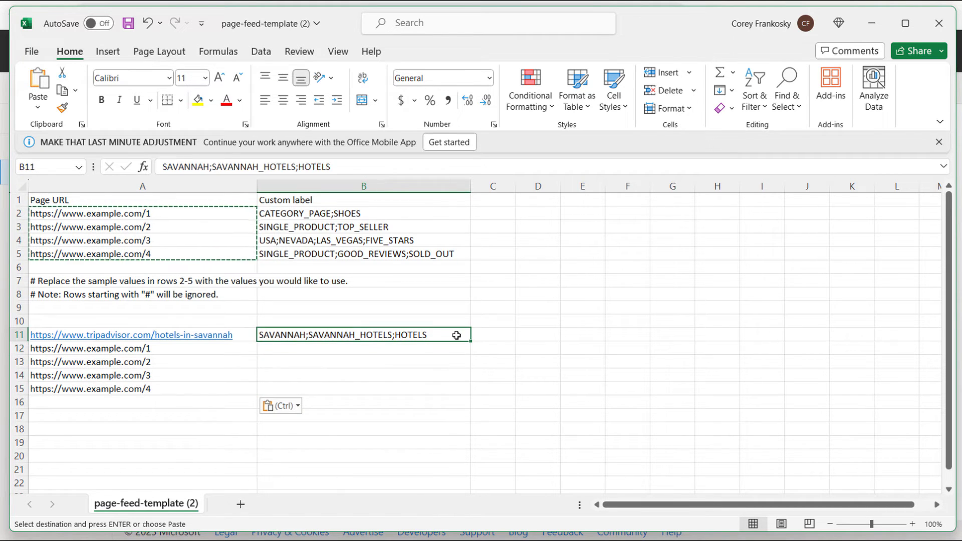
left_click_drag(470, 342, 464, 396)
left_click(394, 442)
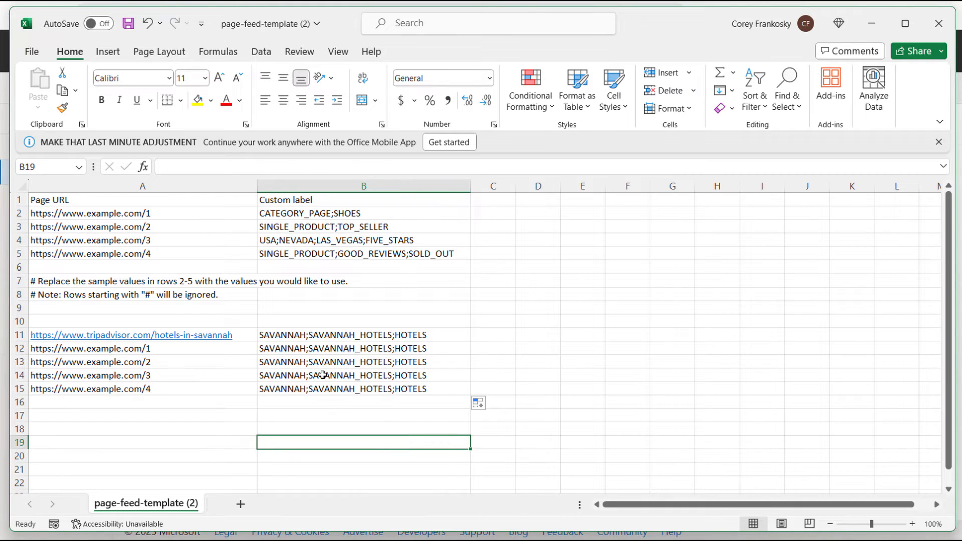
- Shorten B12's label to SAVANNAH_HOTELS; in the formula bar
left_click(353, 354)
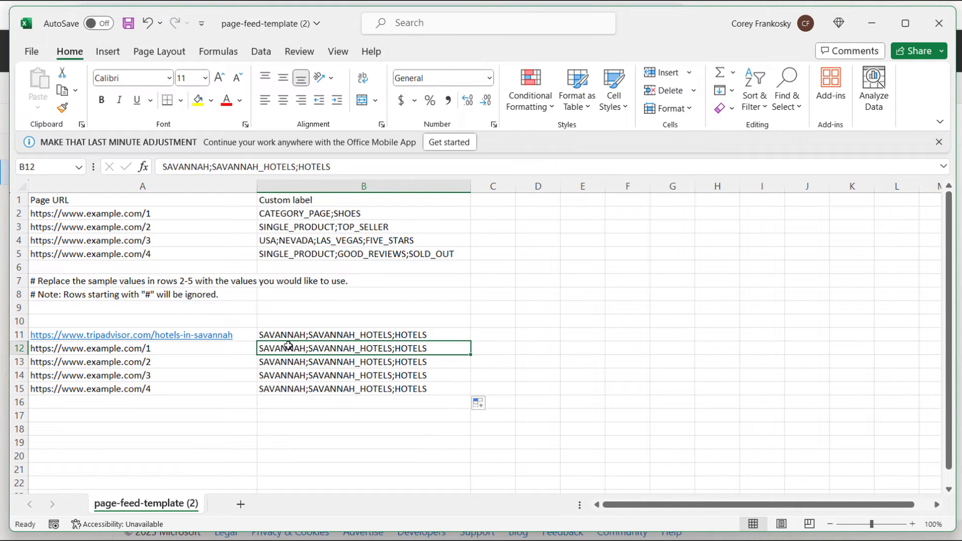
left_click_drag(210, 170, 162, 167)
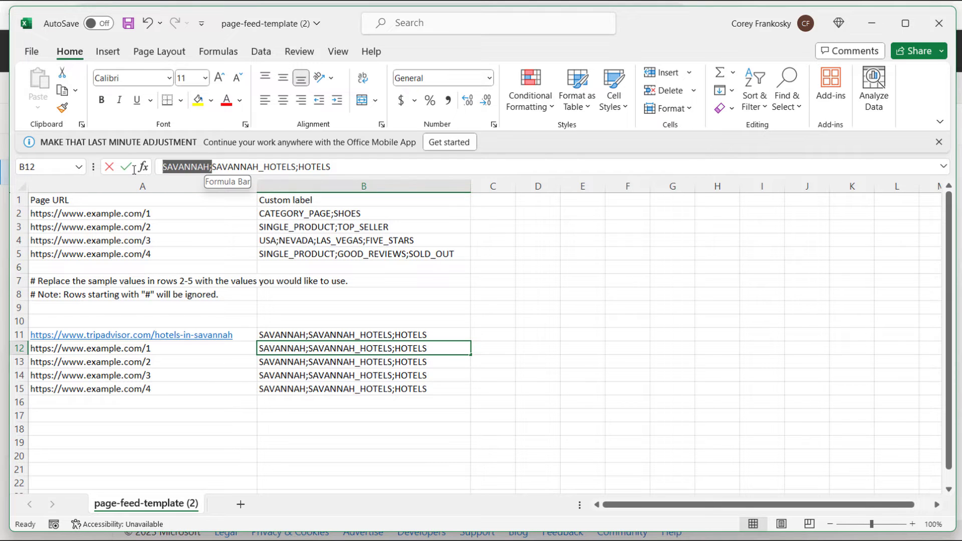
key("BackSpace")
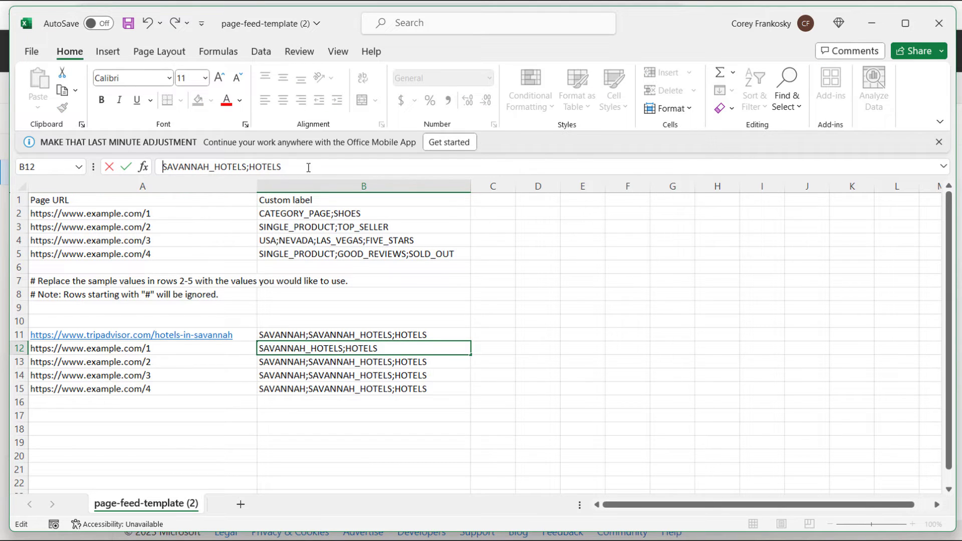
left_click_drag(308, 167, 250, 168)
key("BackSpace")
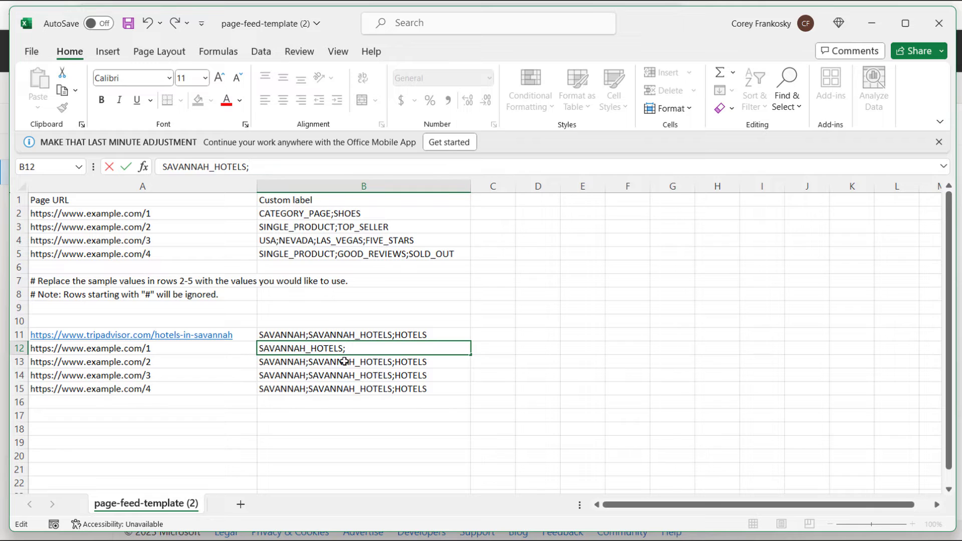
left_click(599, 392)
left_click(316, 348)
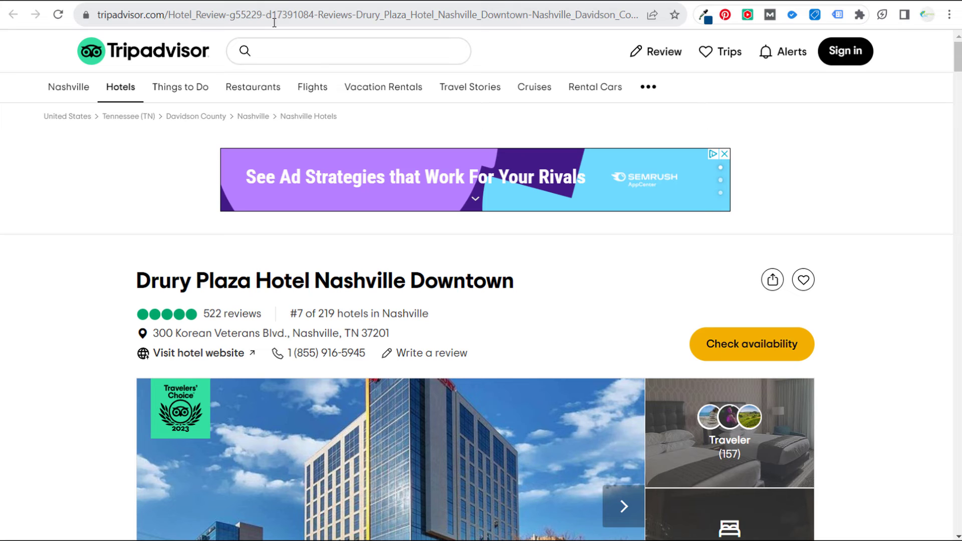
- Inspect the Hotel_Review and hotel-name parts of the Drury Plaza Nashville page address
double_click(191, 17)
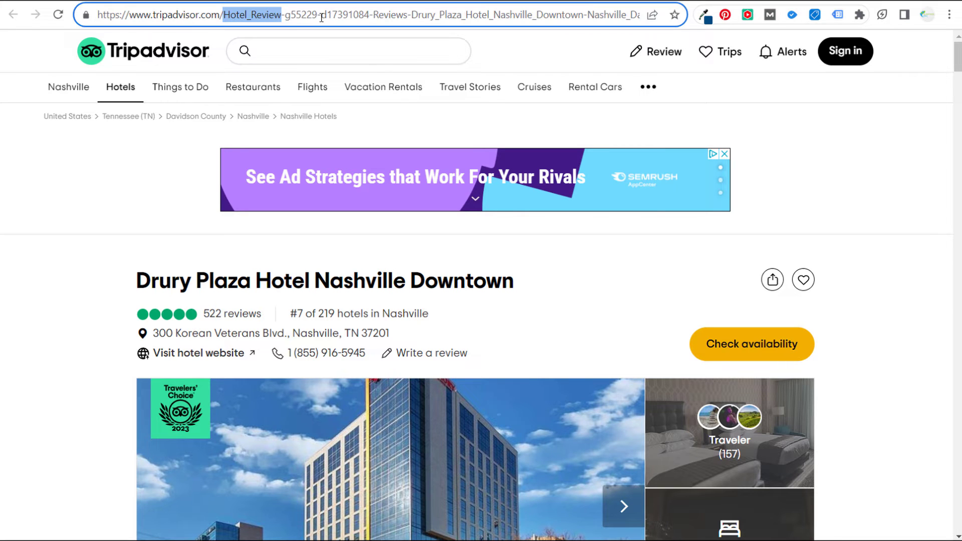
double_click(522, 15)
left_click(853, 166)
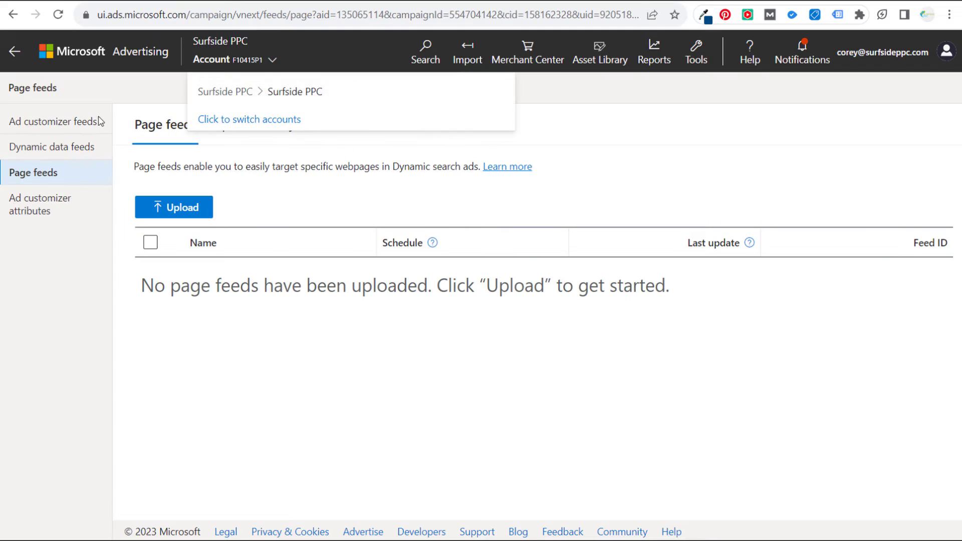
- Create a new campaign with the 'Conversions in my website' goal and Search ads type
left_click(20, 52)
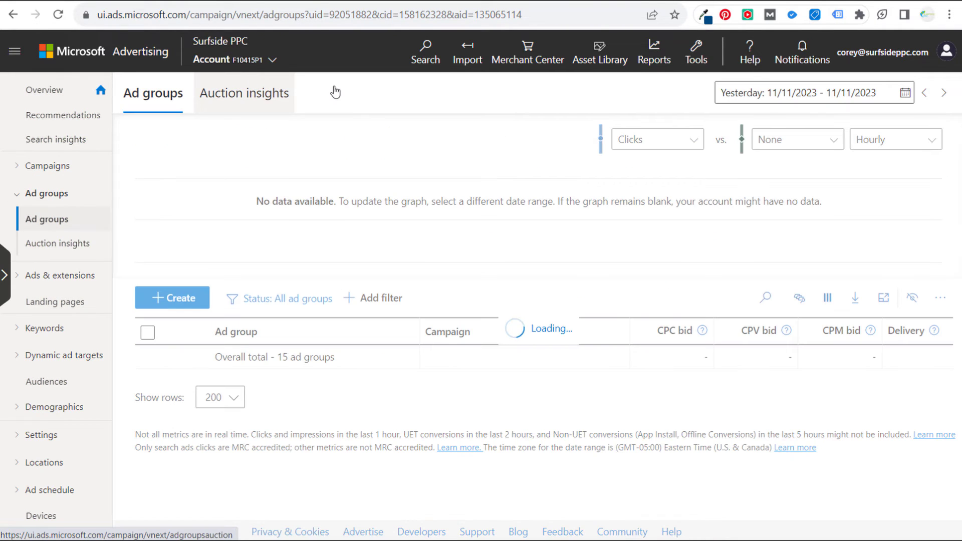
left_click(46, 167)
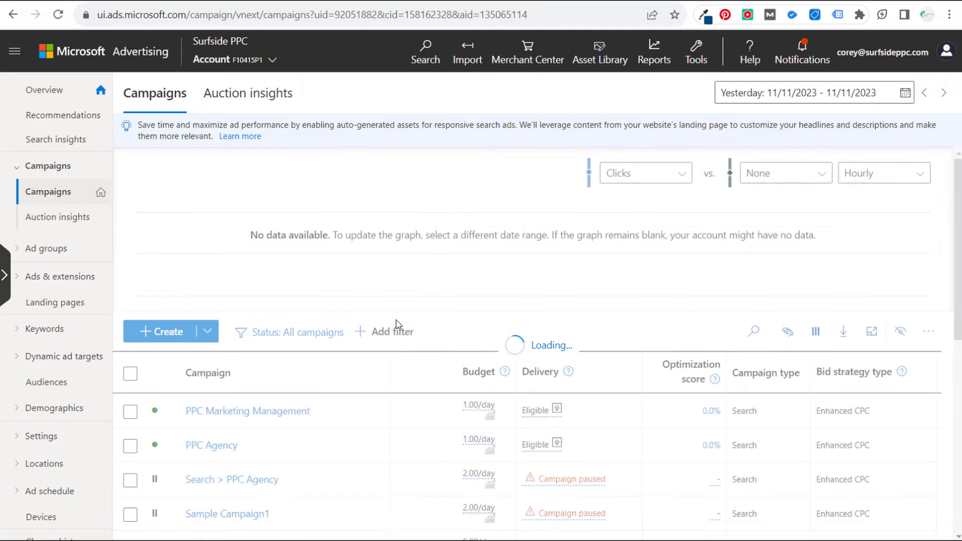
left_click(169, 332)
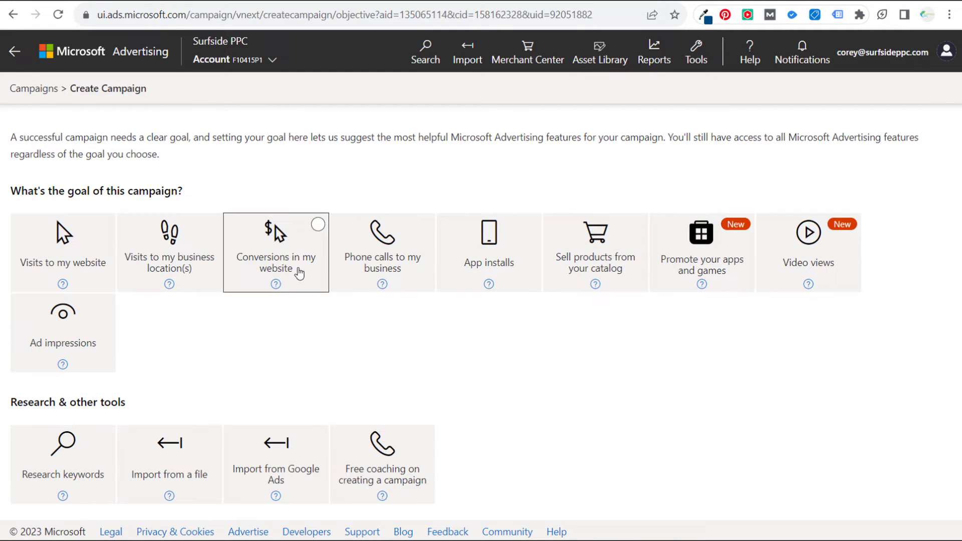
left_click(288, 244)
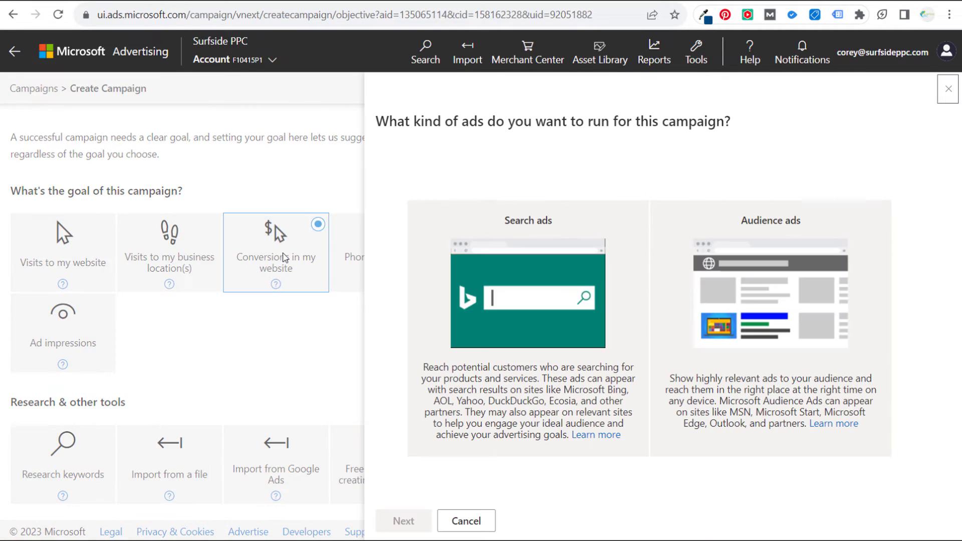
left_click(522, 451)
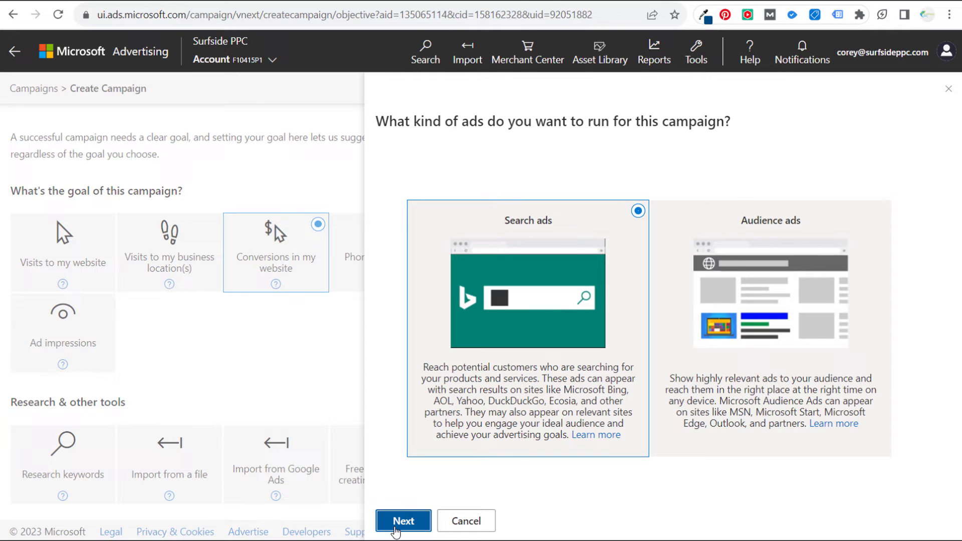
left_click(403, 521)
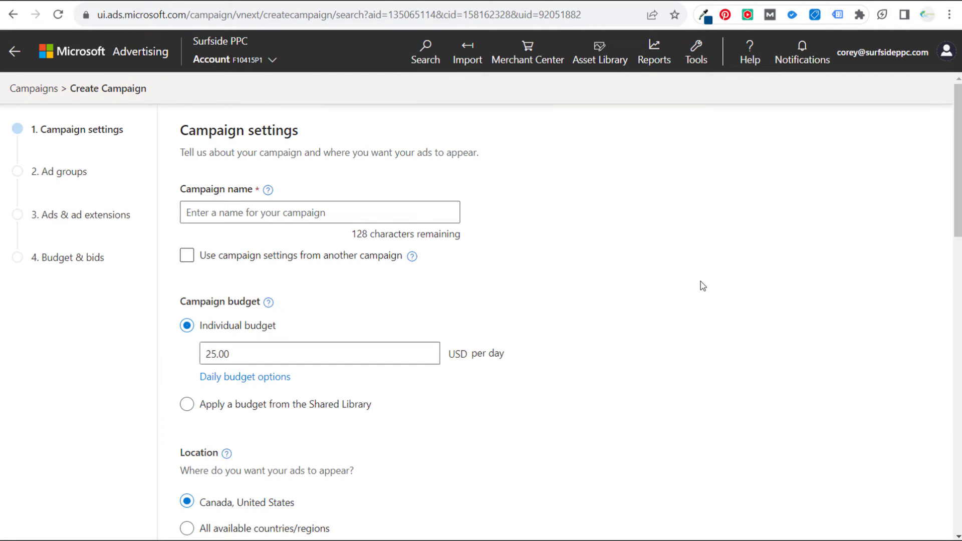
- Paste in the campaign name and target only people located in the chosen locations
left_click(277, 211)
key("ctrl+v")
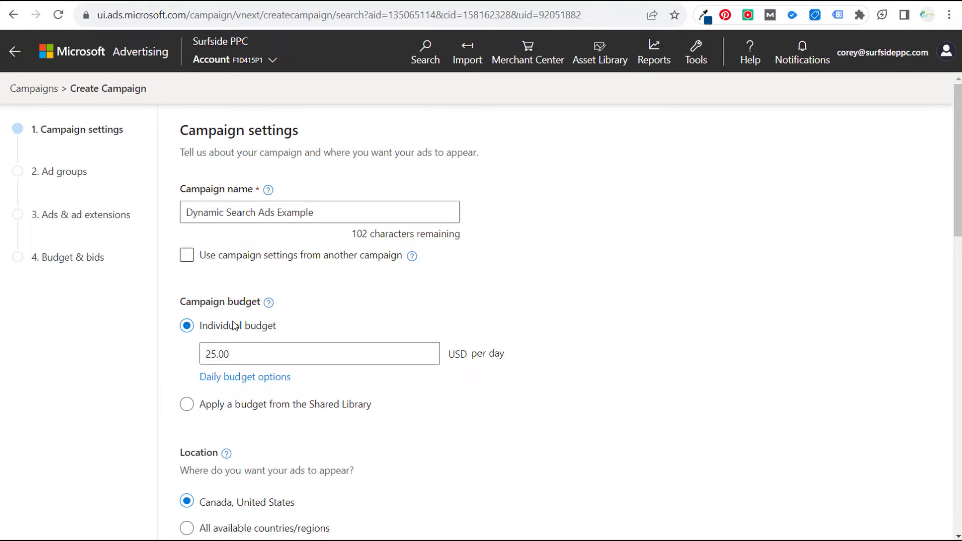
scroll(652, 346, "down", 2)
scroll(646, 334, "down", 3)
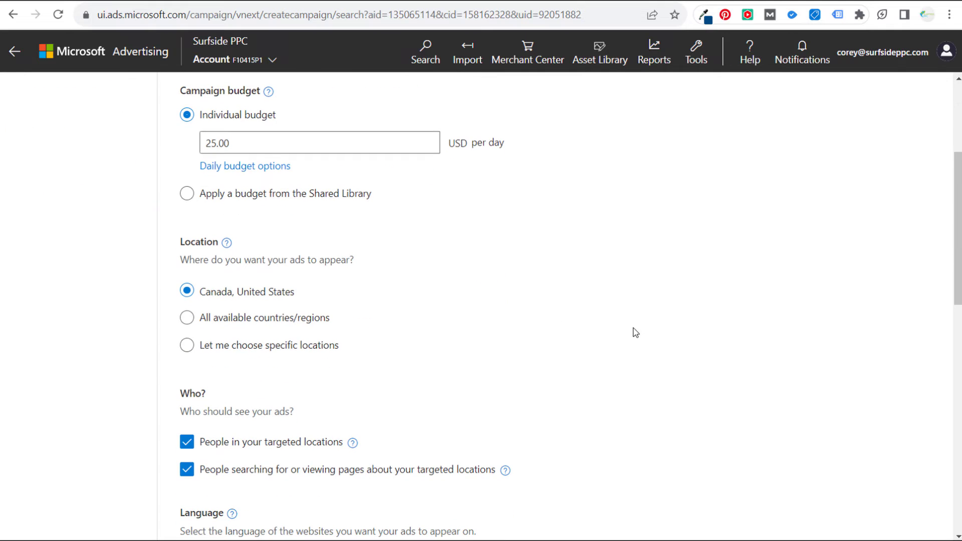
scroll(605, 322, "down", 1)
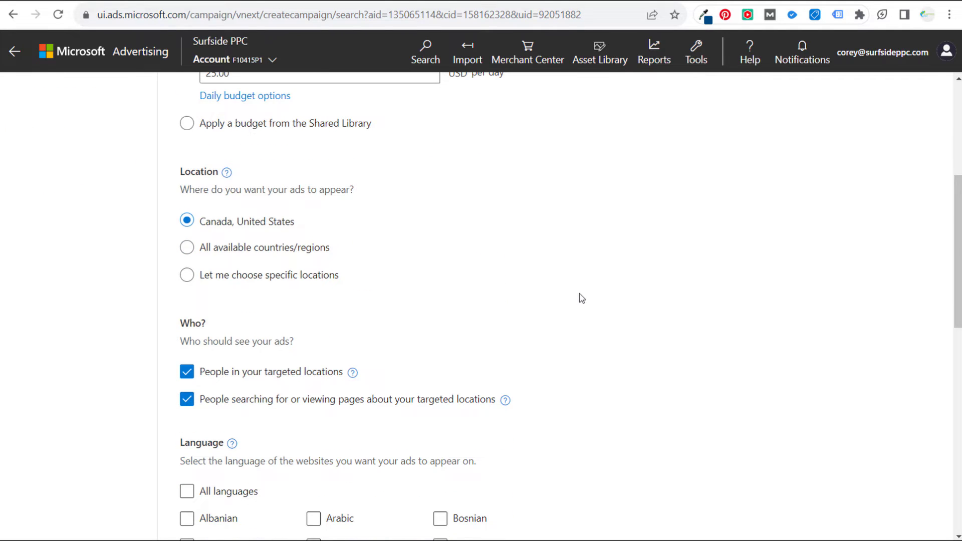
scroll(580, 298, "down", 2)
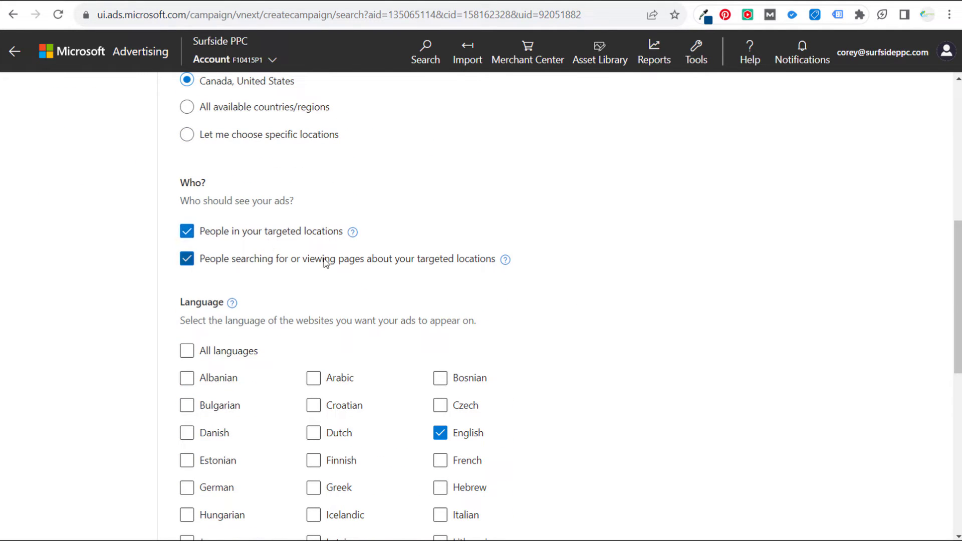
left_click(188, 259)
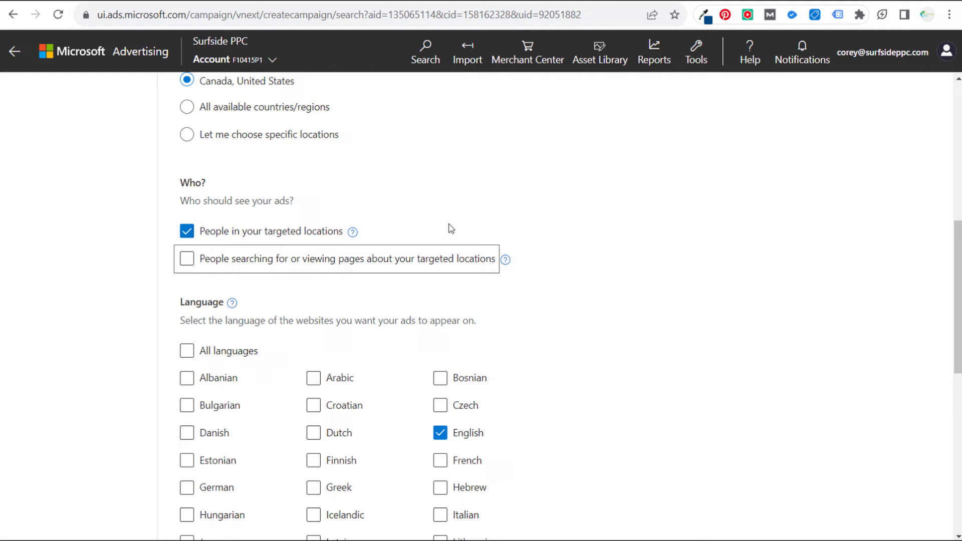
- Tick 'Enable auto-generated assets for responsive search ads'
scroll(604, 265, "down", 4)
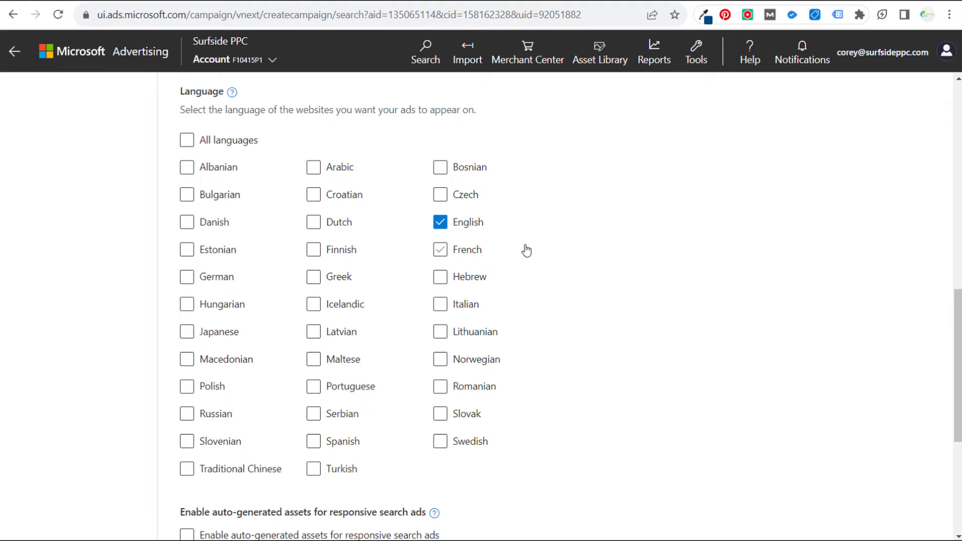
scroll(670, 263, "down", 2)
scroll(670, 262, "down", 3)
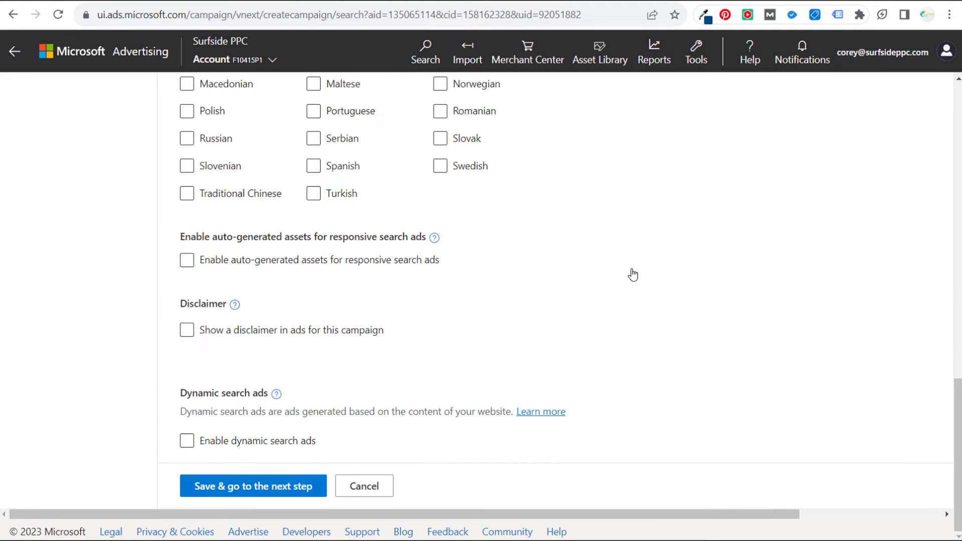
left_click(260, 255)
left_click(298, 256)
left_click(187, 260)
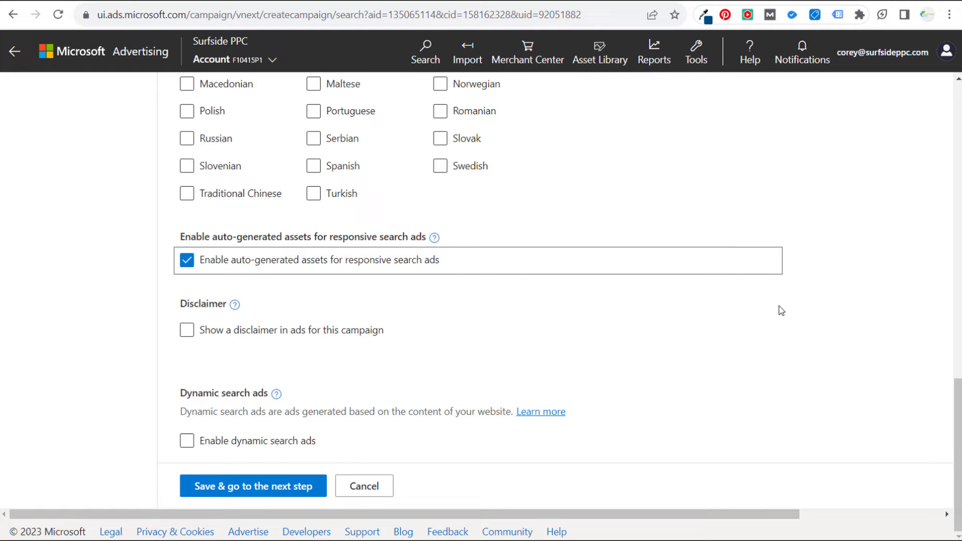
- Enable dynamic search ads with brickpop.com as the website, keeping English and Bing's index
left_click(186, 440)
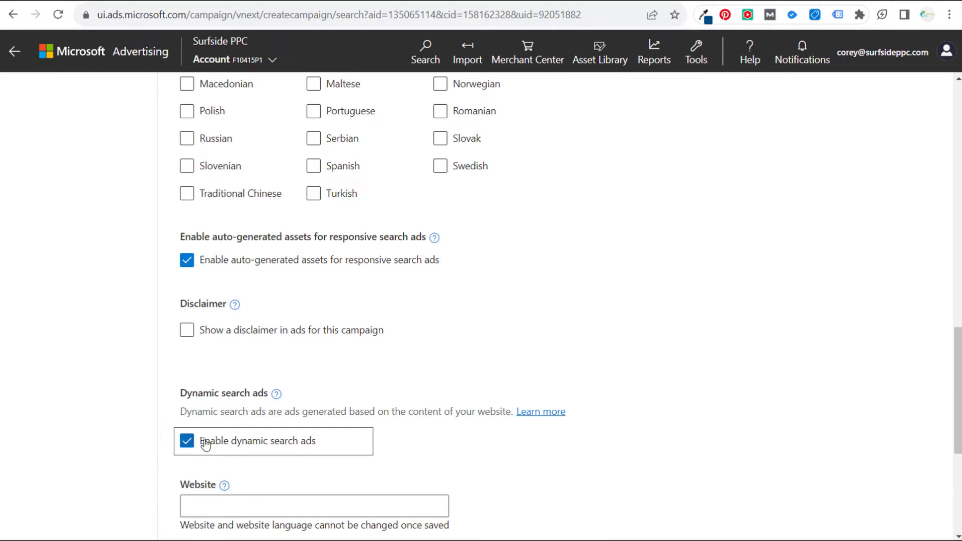
scroll(375, 368, "down", 3)
left_click(271, 371)
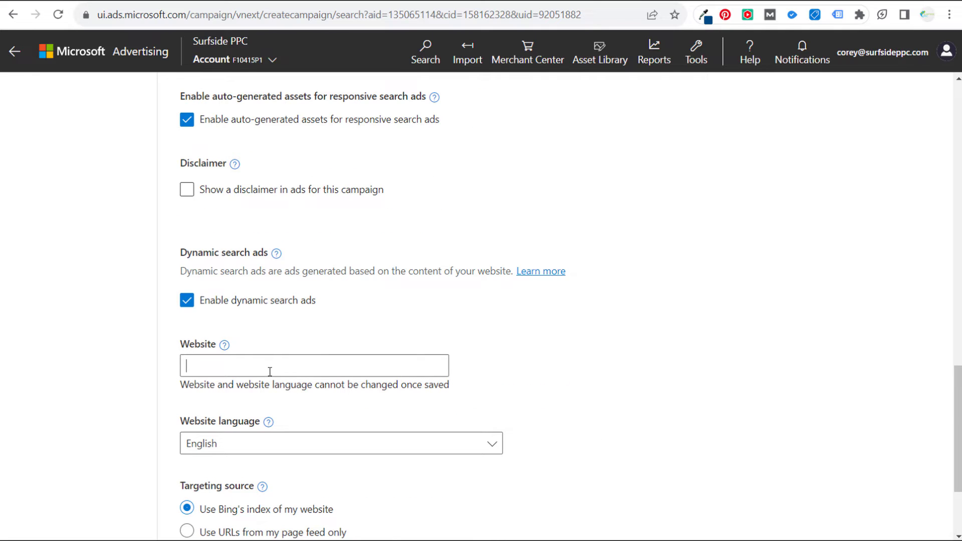
type("brickpop.com")
scroll(707, 372, "down", 3)
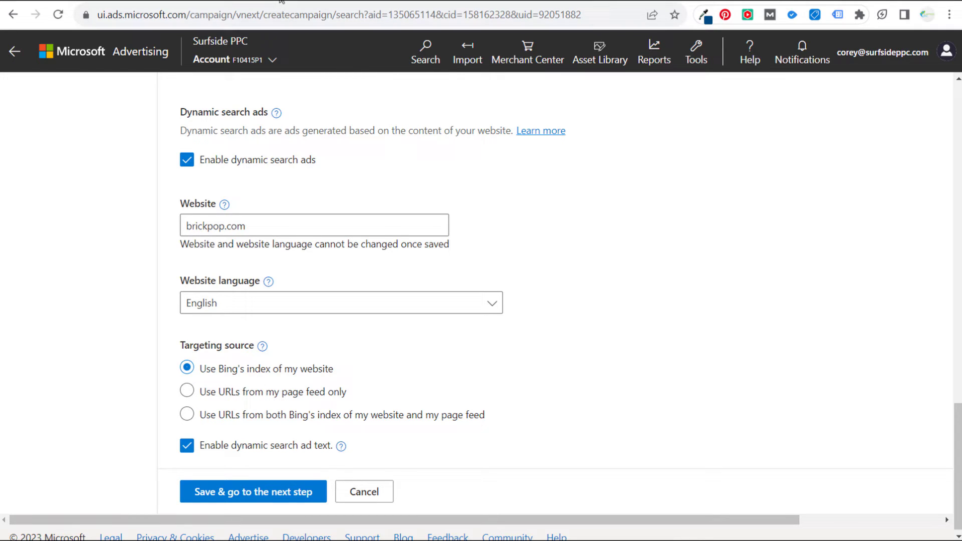
left_click(284, 2)
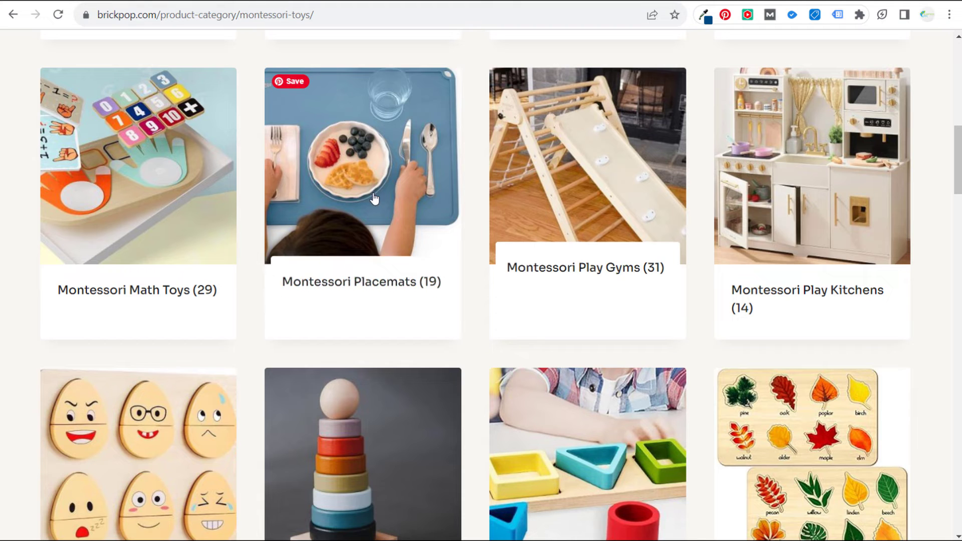
scroll(373, 199, "up", 10)
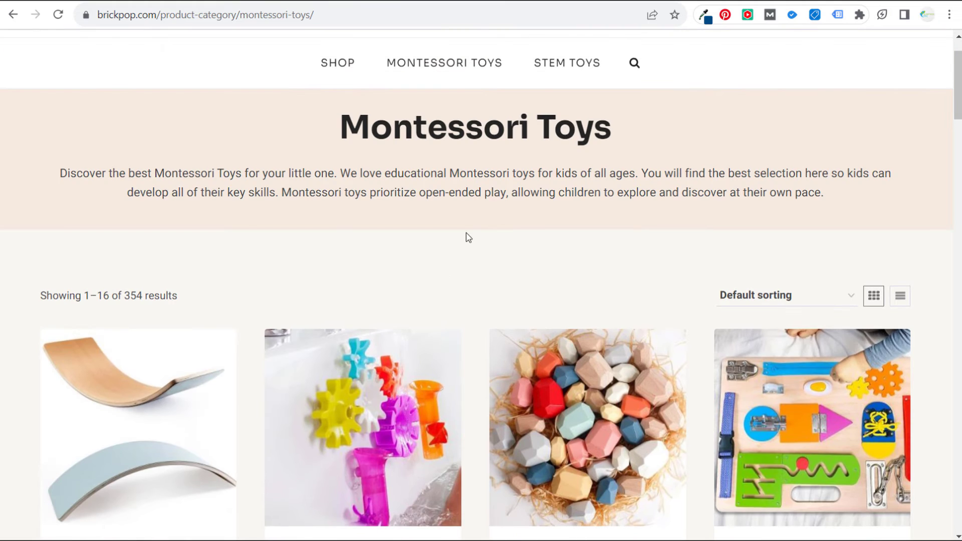
scroll(410, 396, "down", 4)
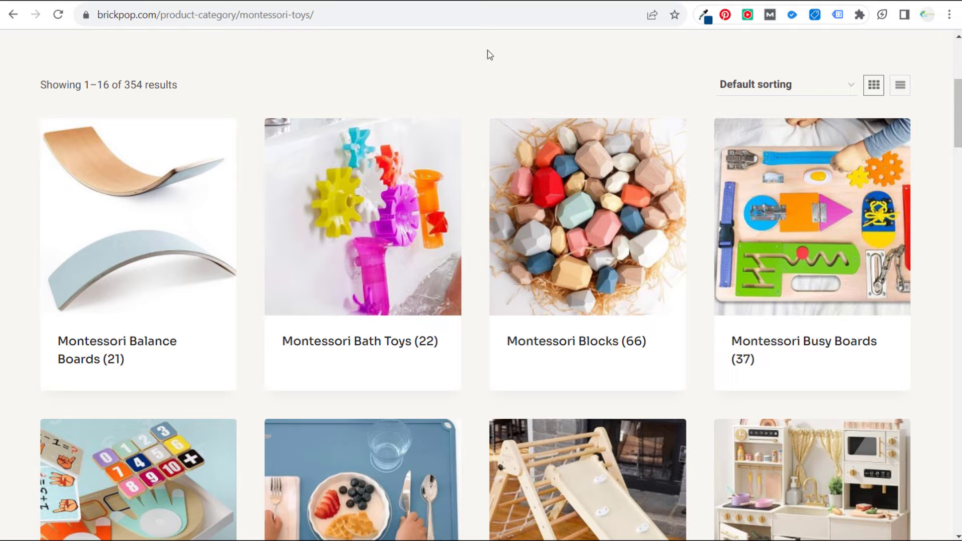
left_click(243, 2)
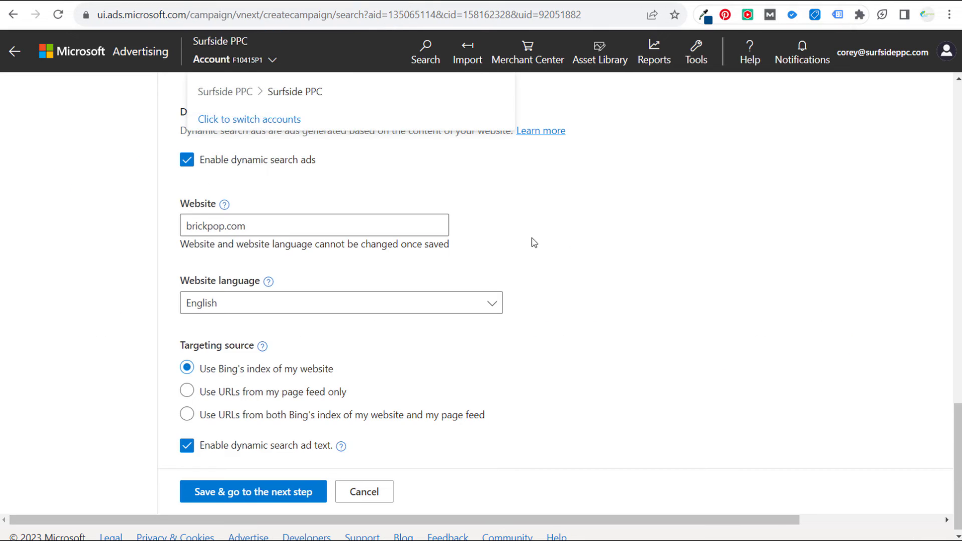
- Save the campaign settings and expand the Dynamic ad groups section on the Ad groups step
left_click(281, 486)
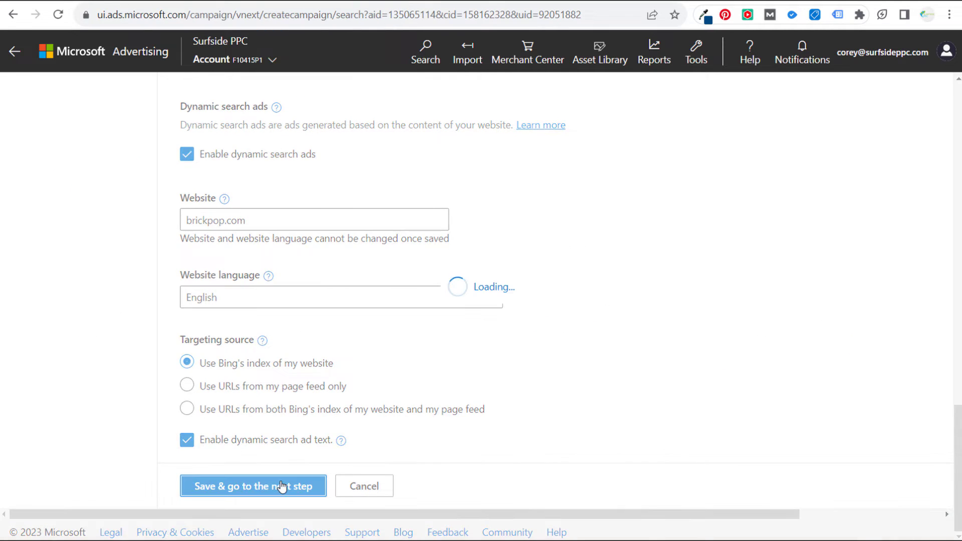
left_click(253, 181)
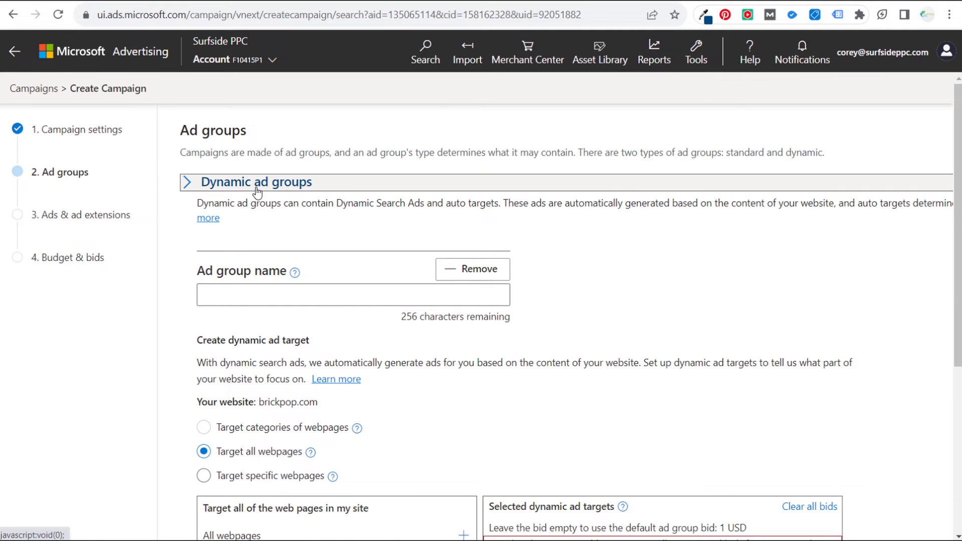
left_click(254, 193)
left_click(258, 187)
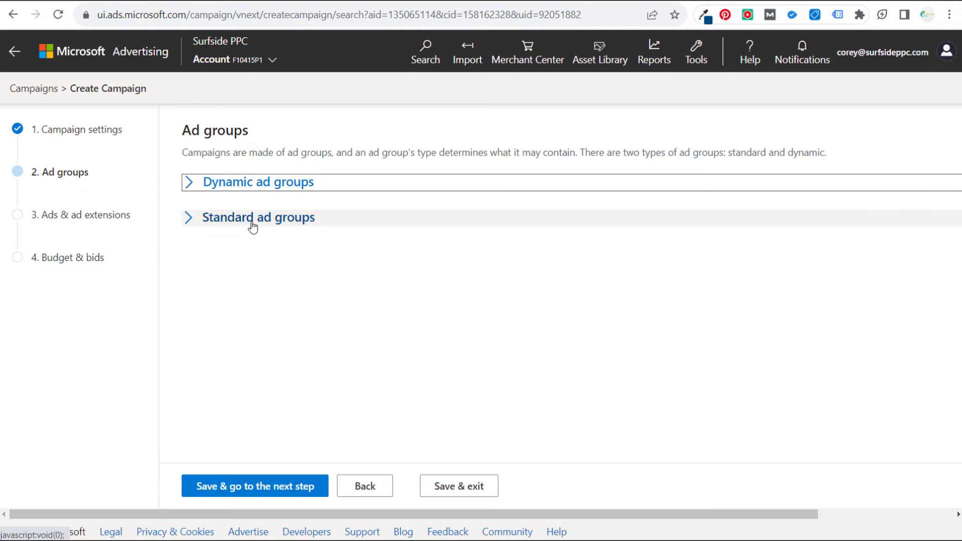
left_click(251, 220)
left_click(255, 223)
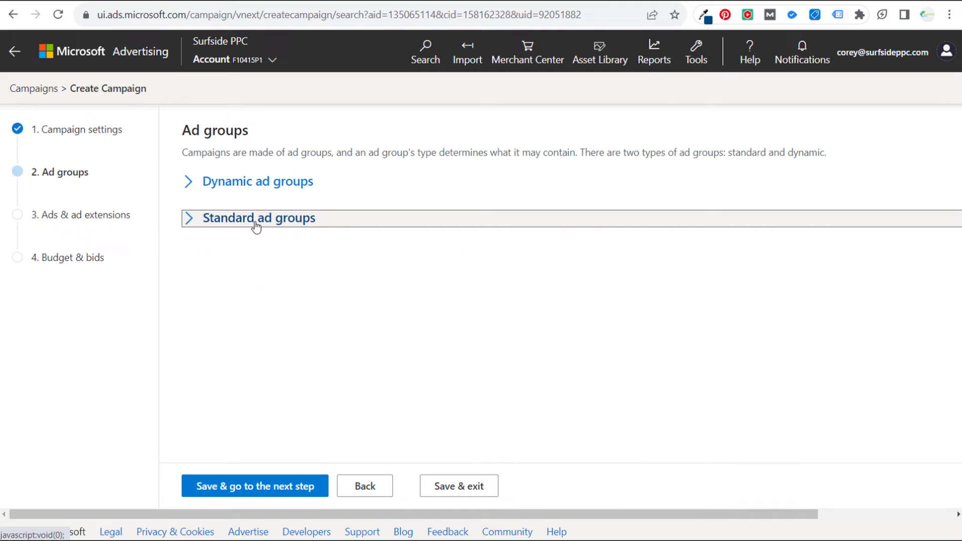
left_click(258, 184)
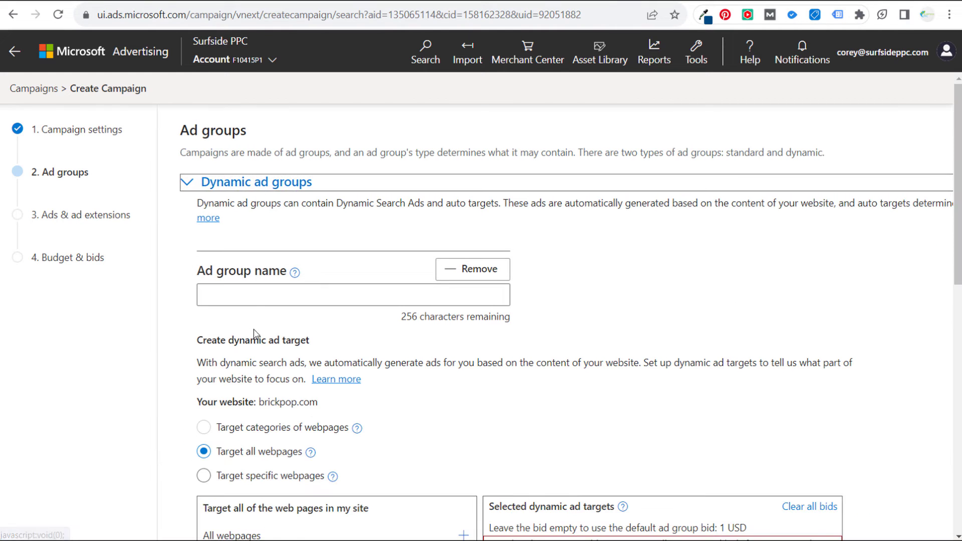
- Name the dynamic ad group 'Montessori Play Gyms'
left_click(260, 296)
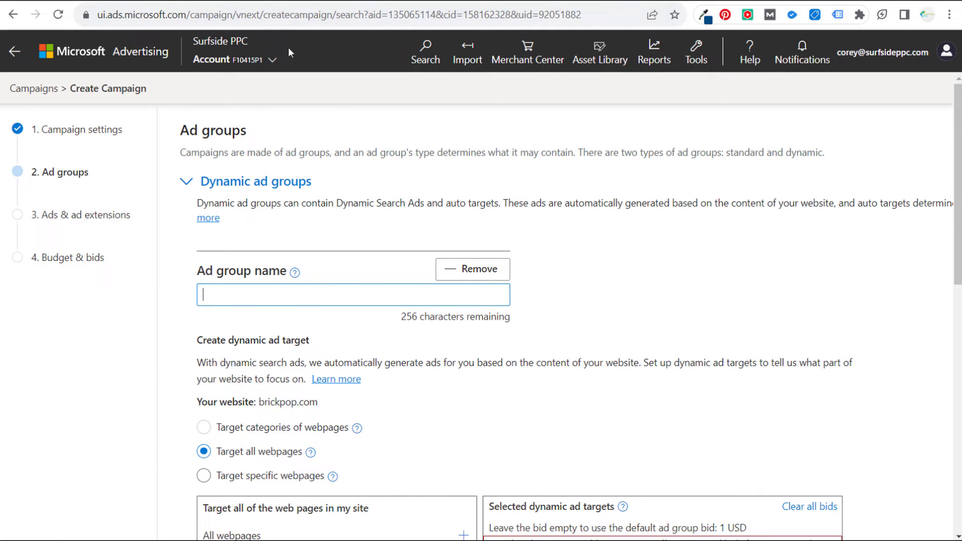
type("Montessori Play Gyms")
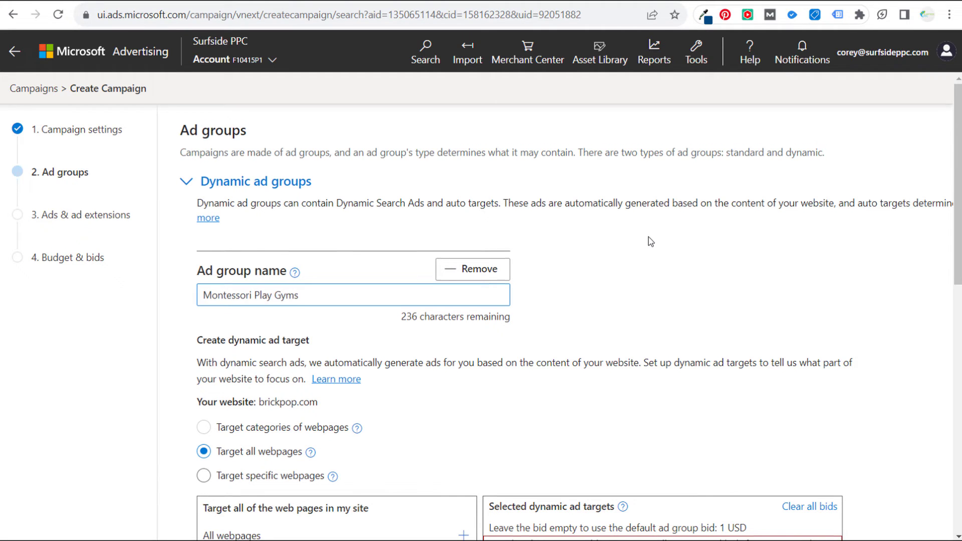
scroll(650, 242, "down", 4)
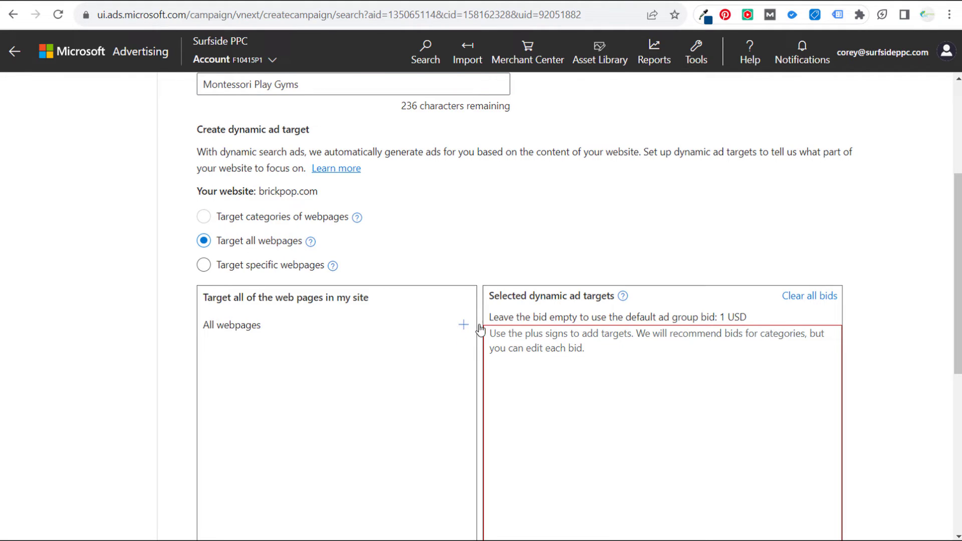
- Choose 'Target specific webpages' and add the copied Play Gyms category URL as a URL equals target
scroll(951, 205, "down", 2)
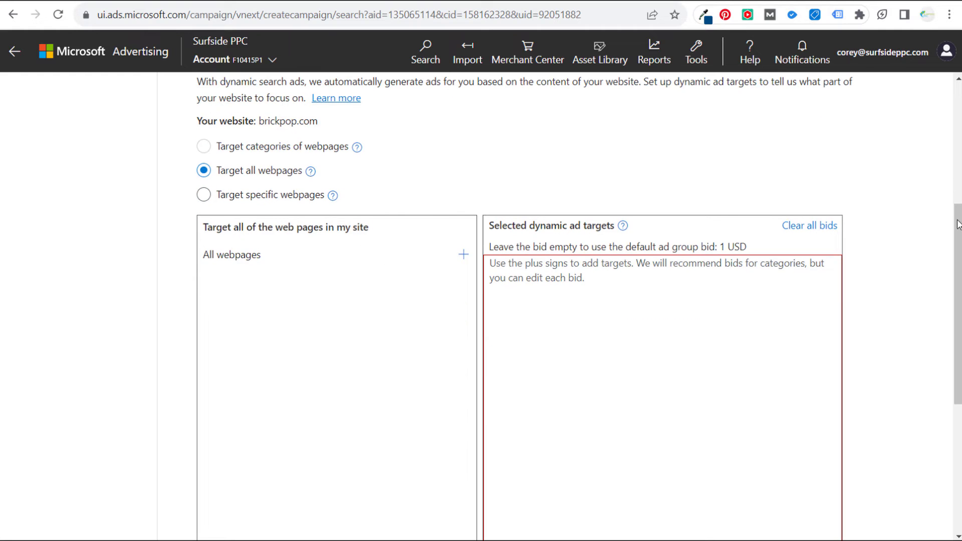
left_click(252, 198)
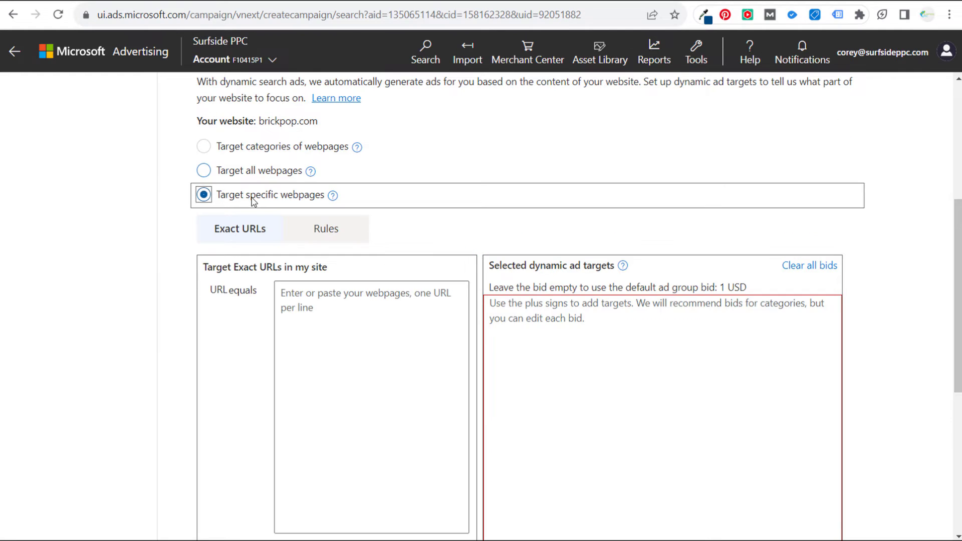
left_click(286, 5)
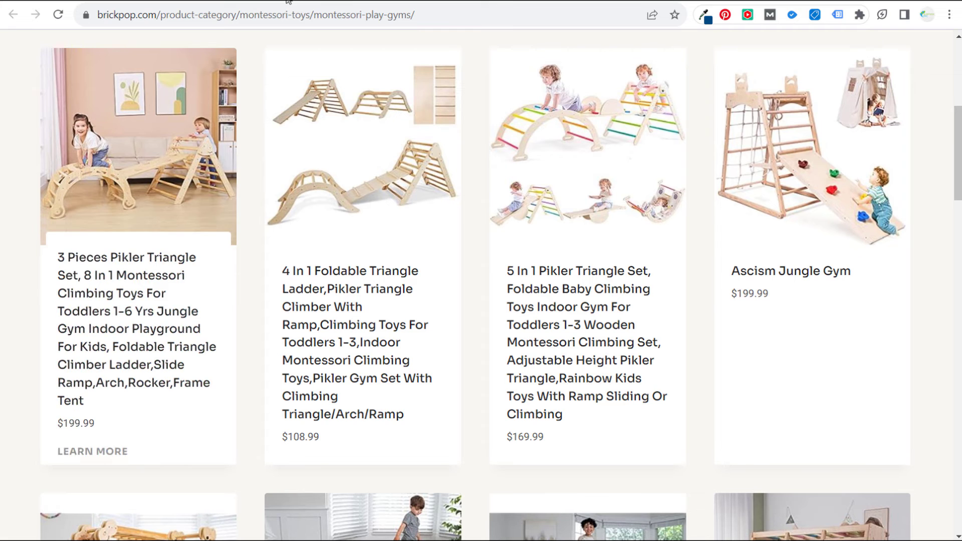
left_click(273, 13)
key("ctrl+c")
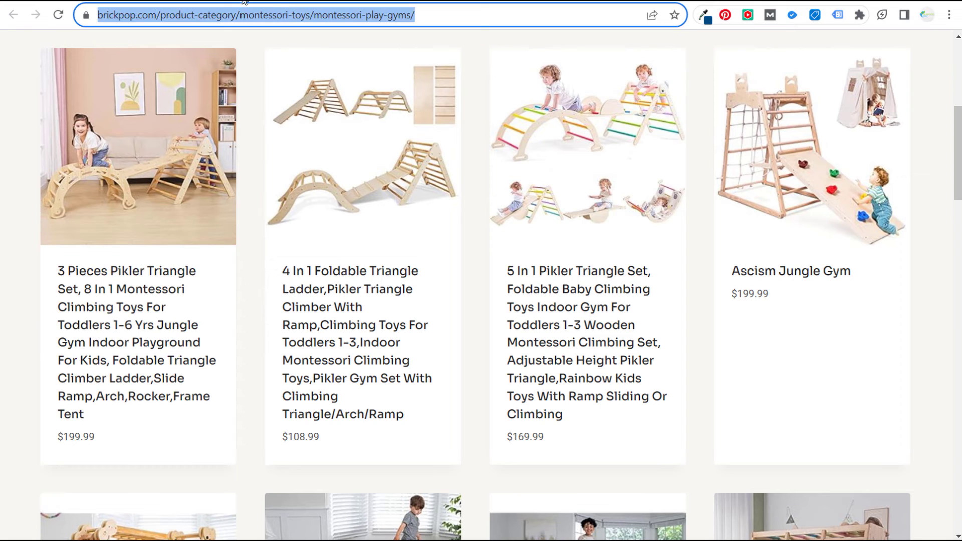
left_click(243, 1)
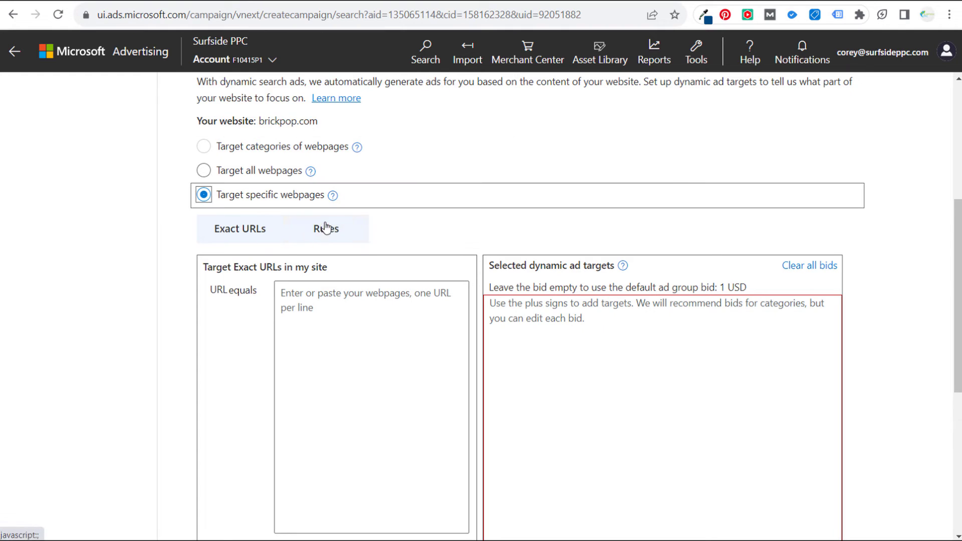
left_click(339, 332)
key("ctrl+v")
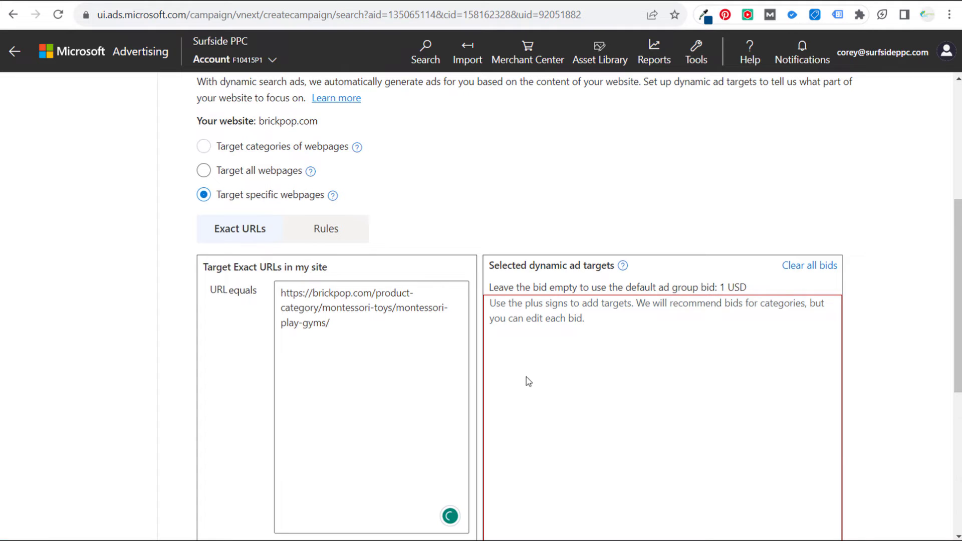
scroll(428, 430, "down", 3)
left_click(301, 412)
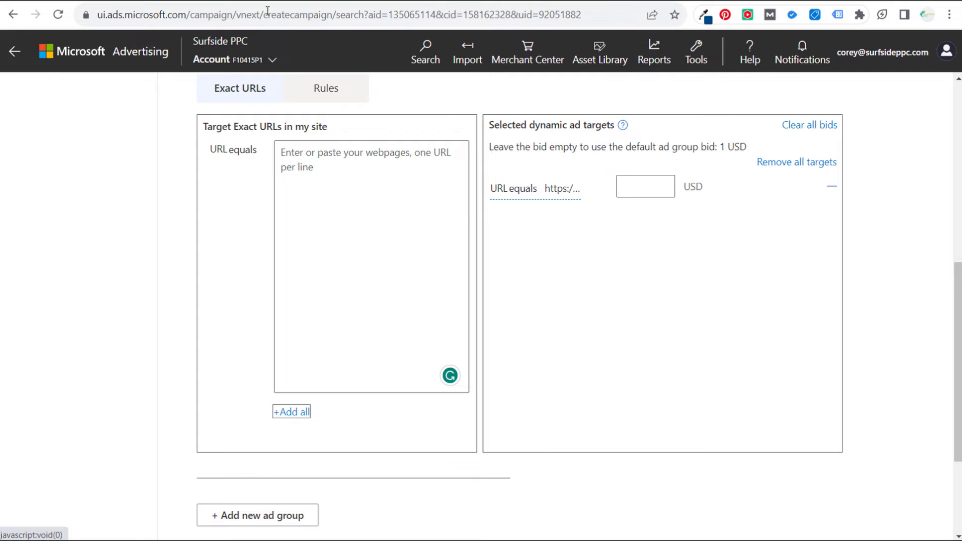
left_click(321, 1)
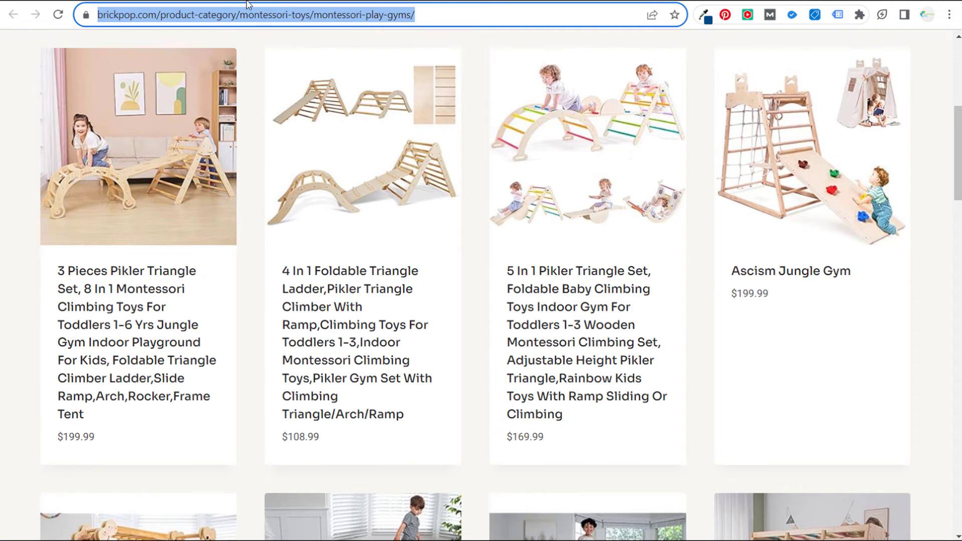
left_click(430, 13)
- Switch to rule-based targeting and add a URL contains 'gym' rule
key("ctrl+Tab")
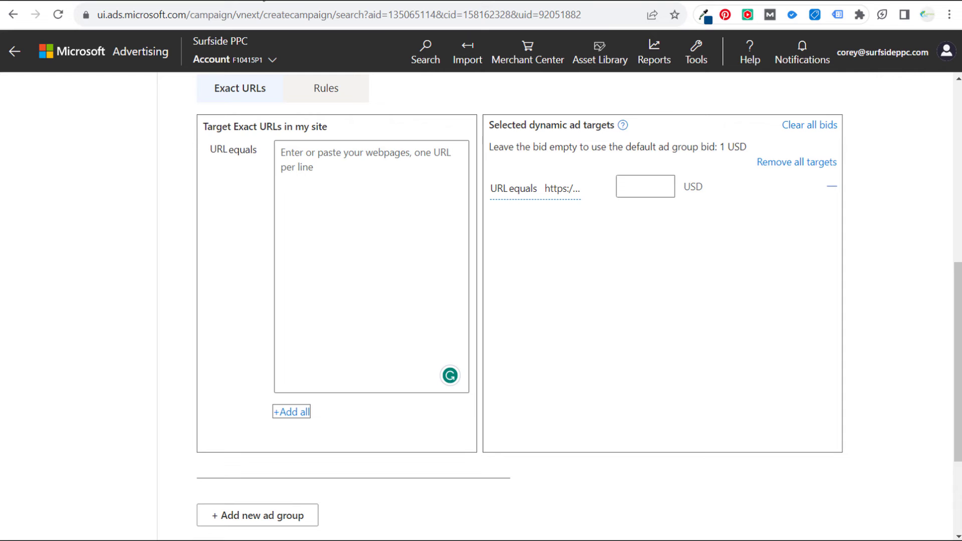
left_click(328, 91)
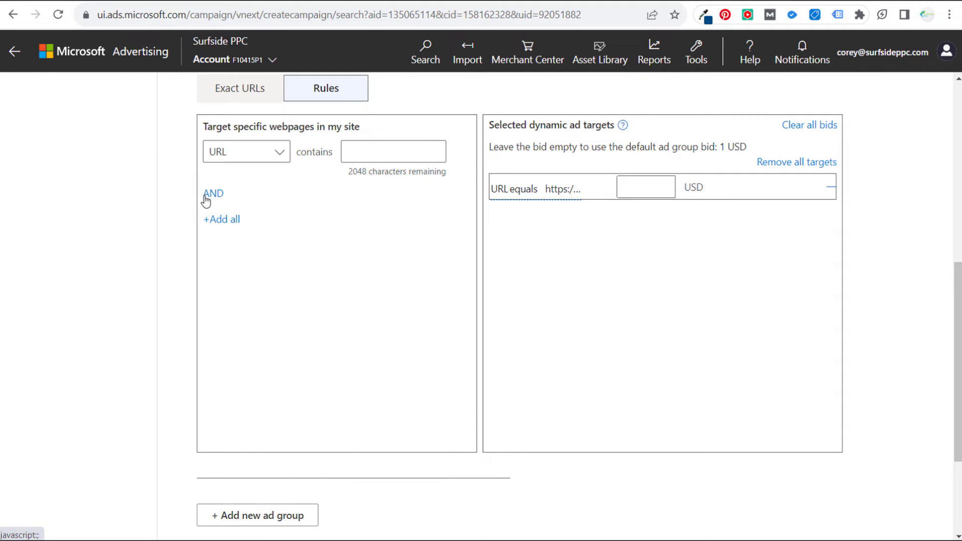
left_click(379, 152)
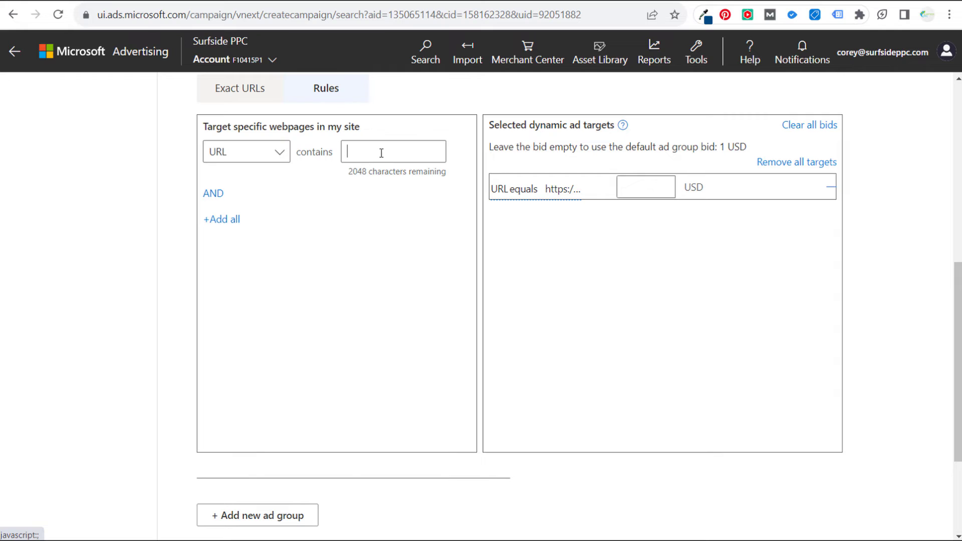
type("g")
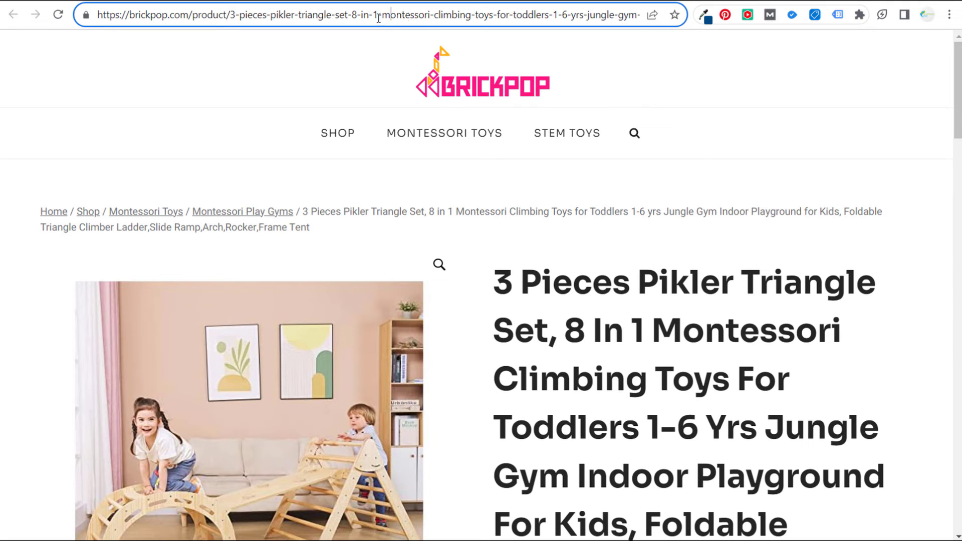
- Select part of the brickpop product page address and browse the play gym listings
left_click_drag(267, 15, 638, 14)
left_click(625, 14)
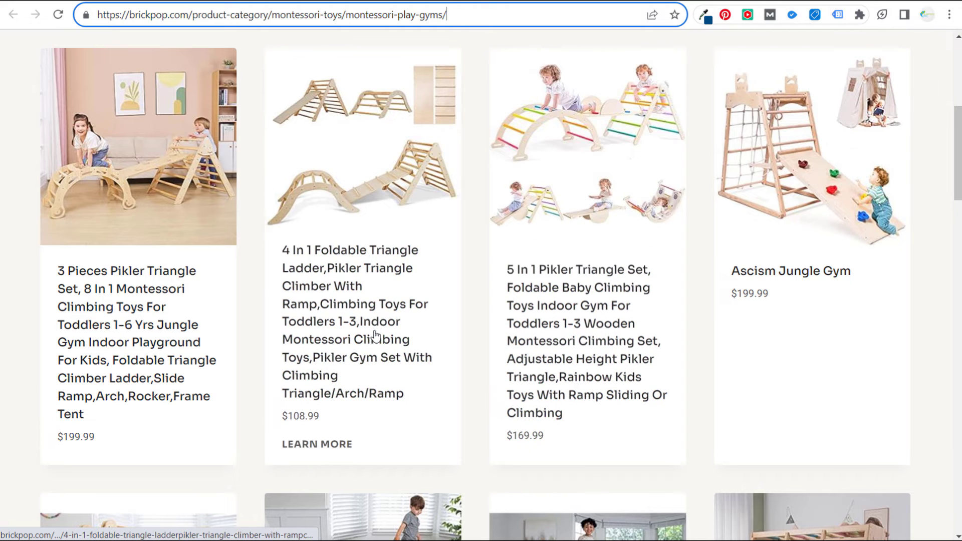
scroll(176, 311, "down", 6)
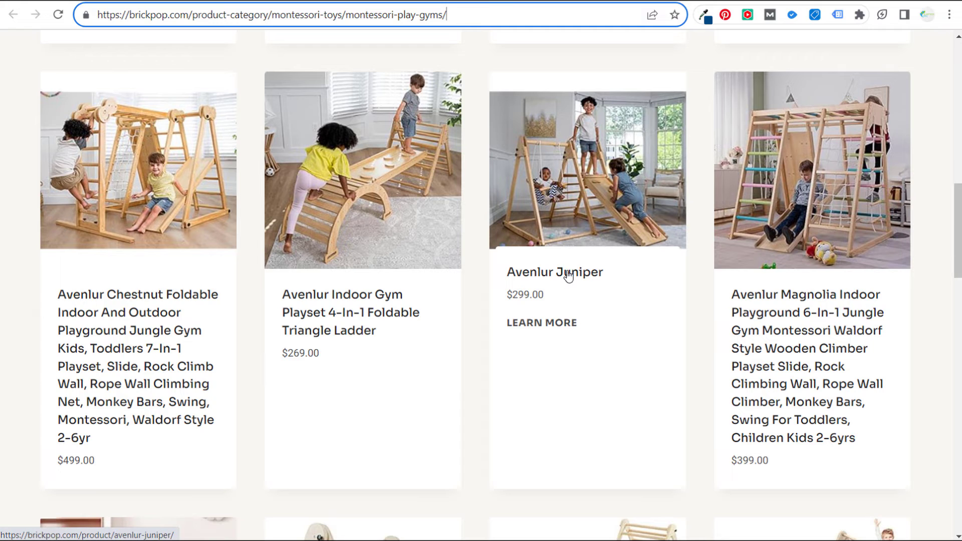
scroll(807, 244, "down", 3)
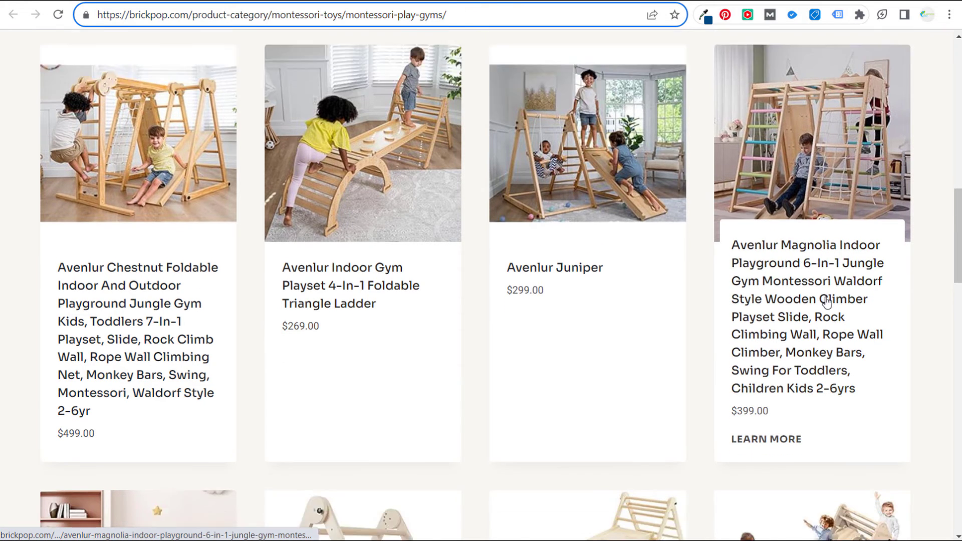
scroll(799, 186, "down", 5)
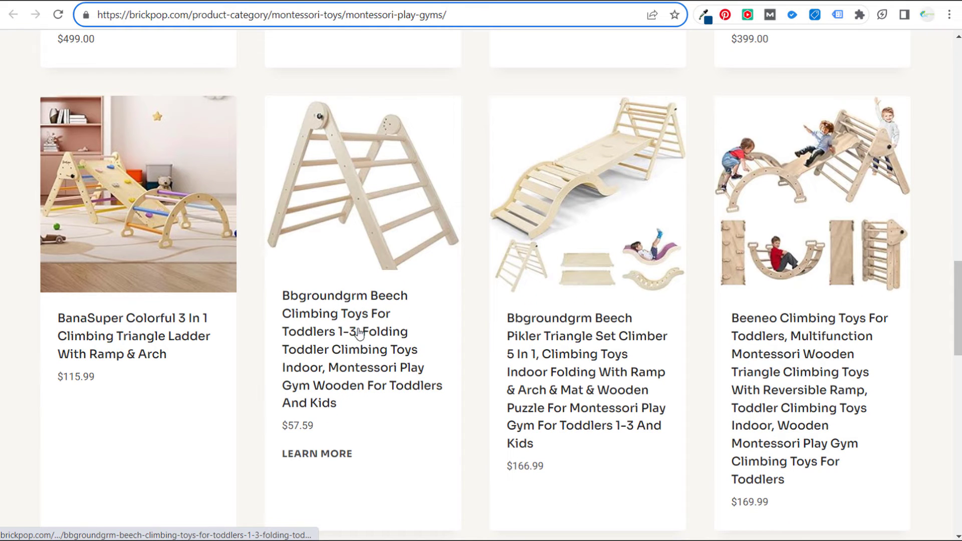
- Return to the ad group's dynamic ad targets and switch to exact page URLs
left_click(266, 2)
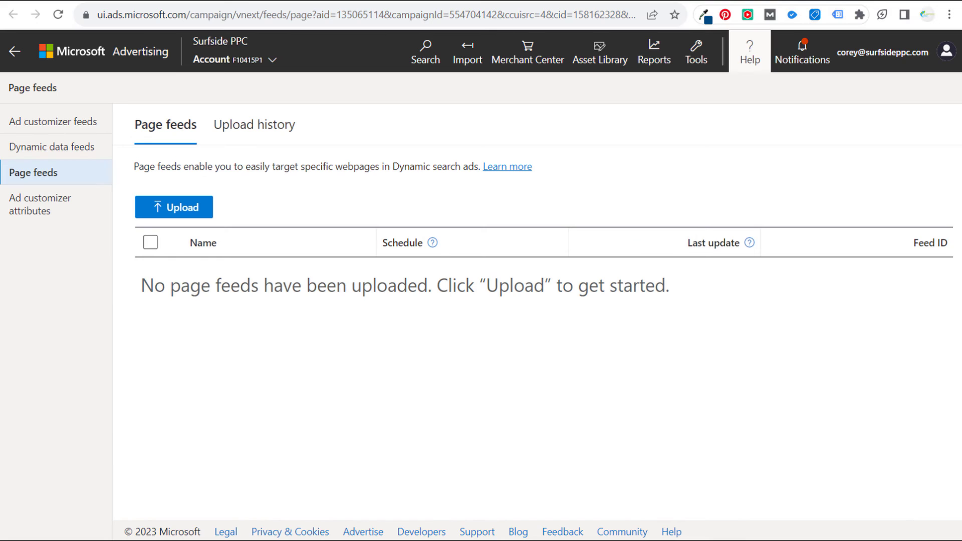
left_click(251, 1)
left_click(222, 219)
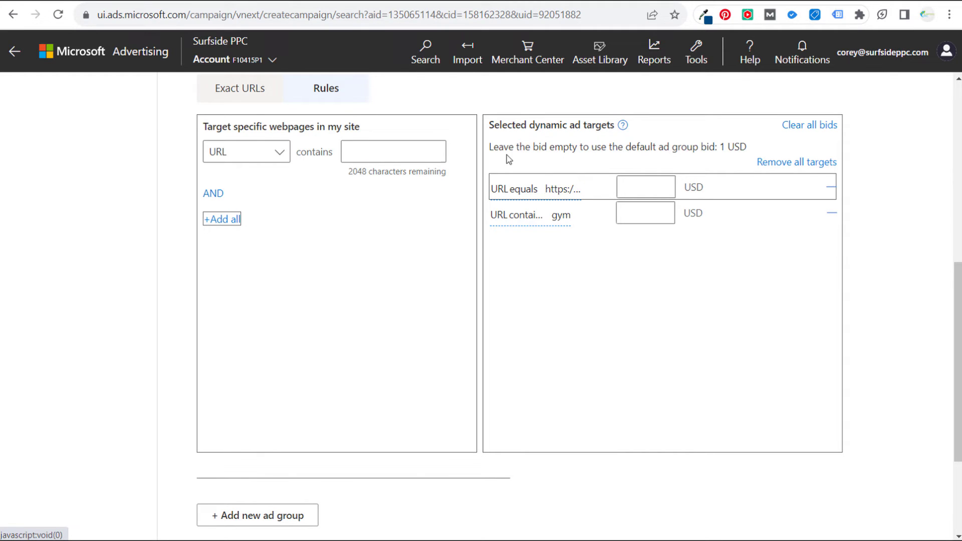
scroll(507, 155, "up", 1)
left_click(251, 154)
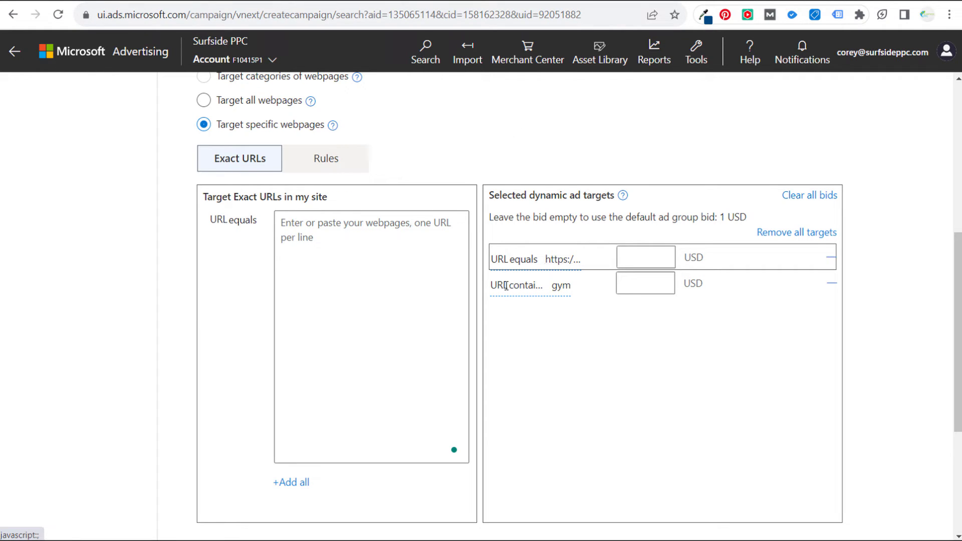
- Copy the Avenlur Juniper product link from the brickpop play gyms listings
left_click(292, 2)
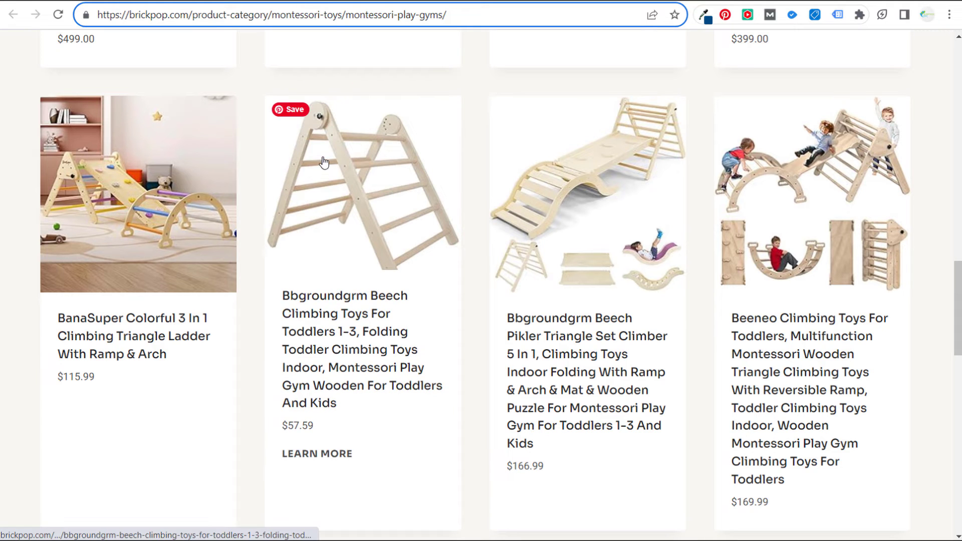
scroll(646, 316, "up", 5)
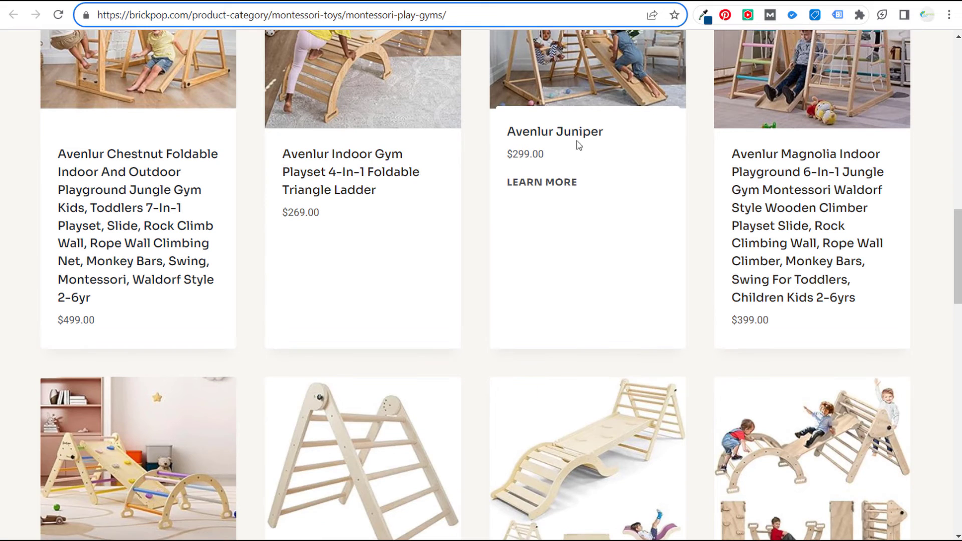
right_click(576, 134)
left_click(622, 237)
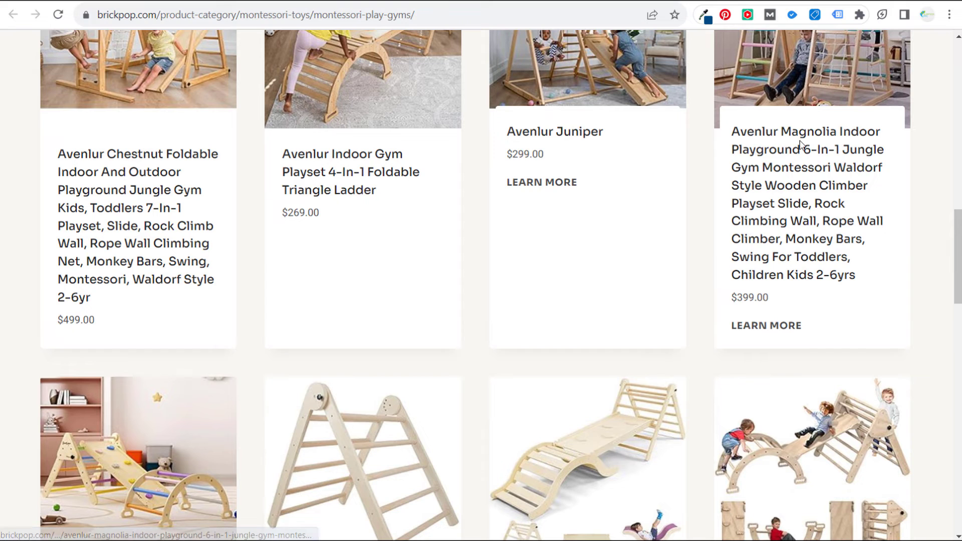
- Paste the Avenlur Juniper URL into URL equals and add it as a target
left_click(250, 1)
left_click(241, 1)
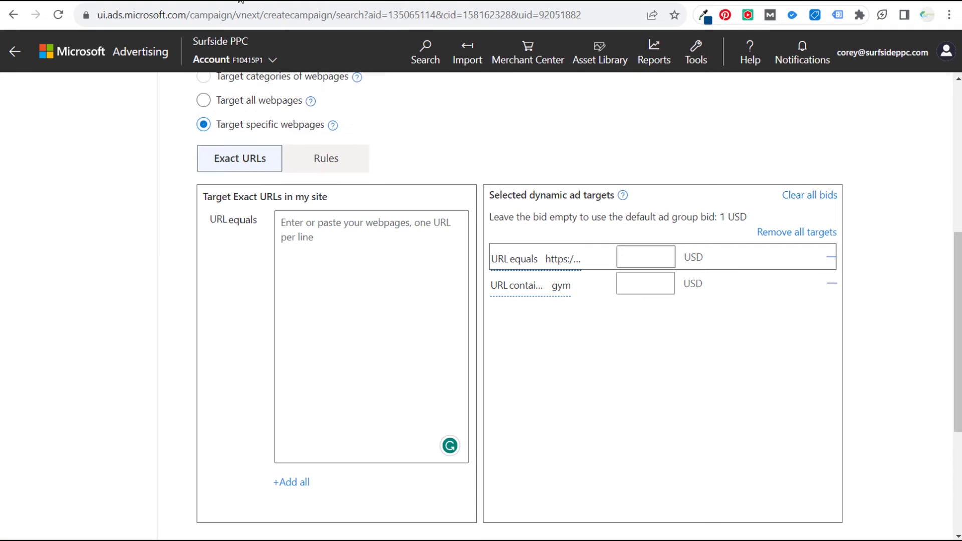
left_click(339, 260)
type("https://brickpop.com/product/avenlur-juniper/")
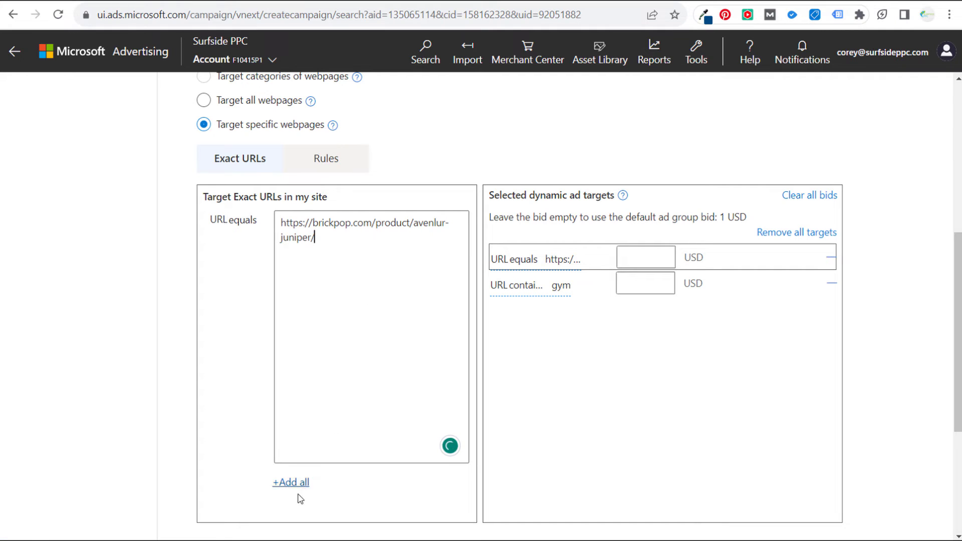
left_click(290, 482)
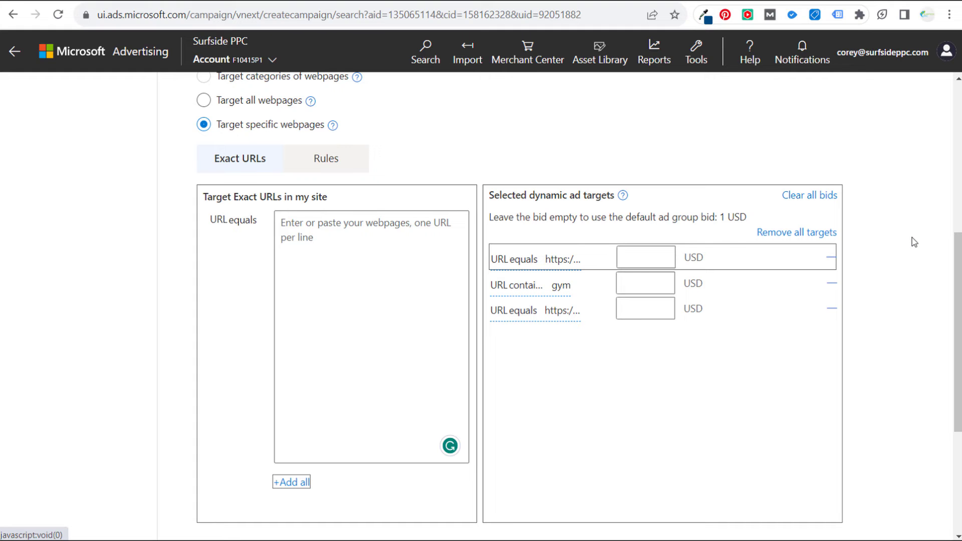
- Save the Montessori Play ad group and continue to the Ads & ad extensions step
scroll(912, 237, "down", 3)
scroll(501, 371, "up", 3)
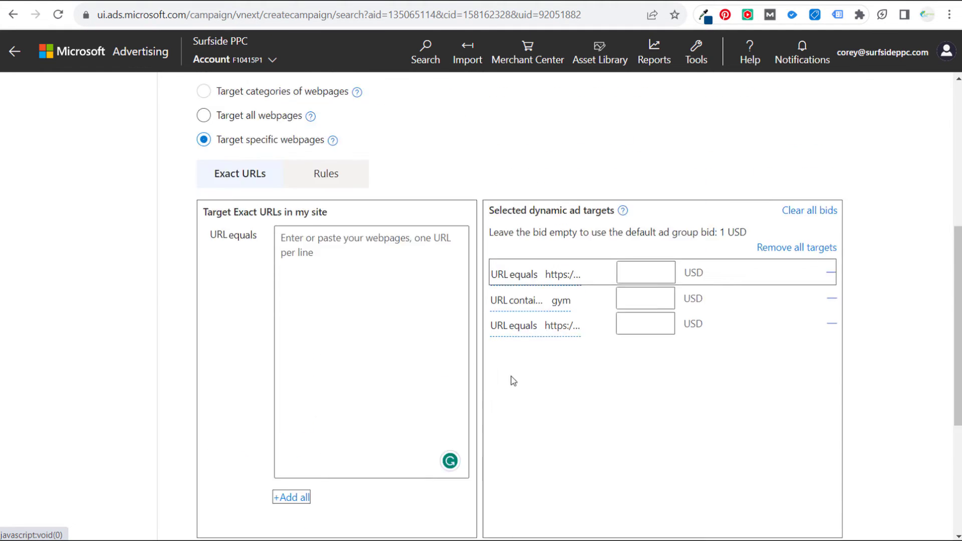
scroll(415, 258, "up", 3)
scroll(427, 250, "down", 6)
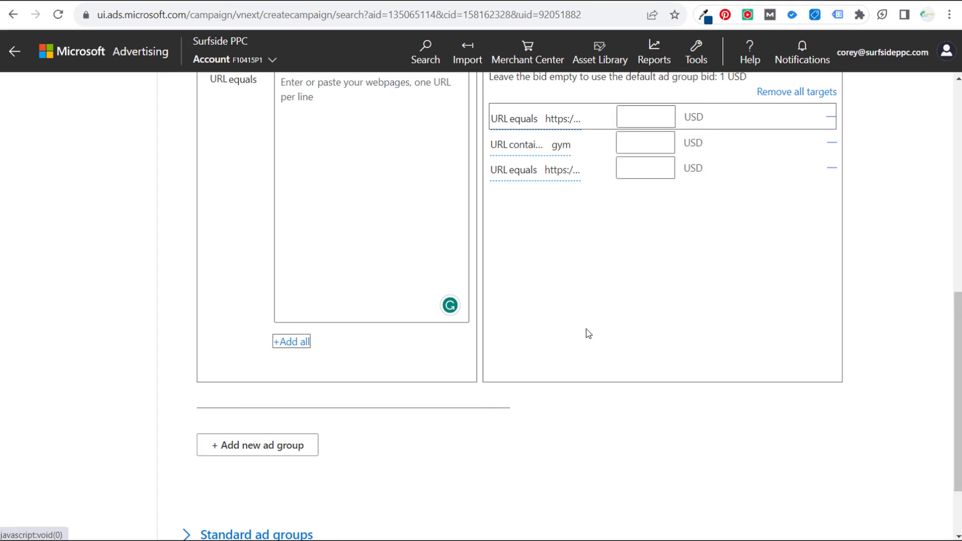
scroll(588, 331, "down", 2)
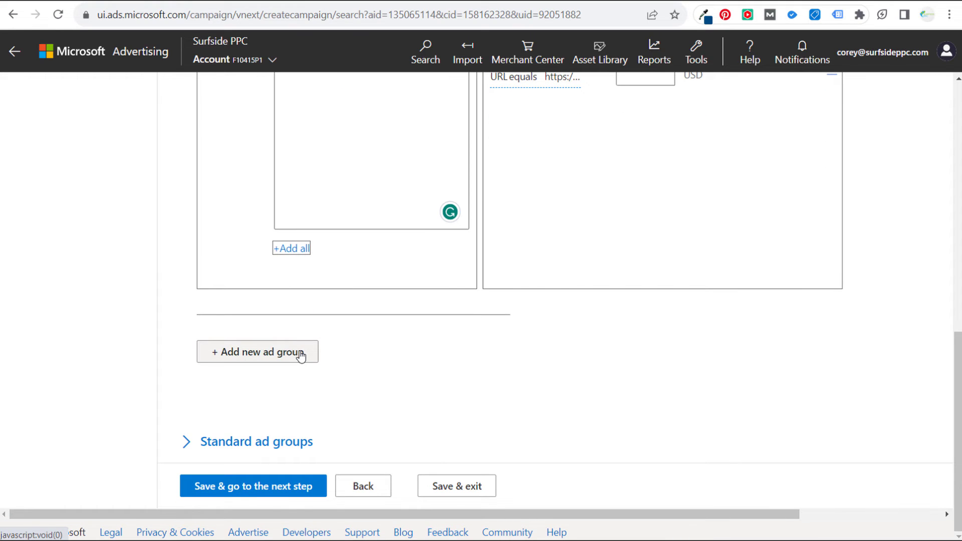
left_click(280, 490)
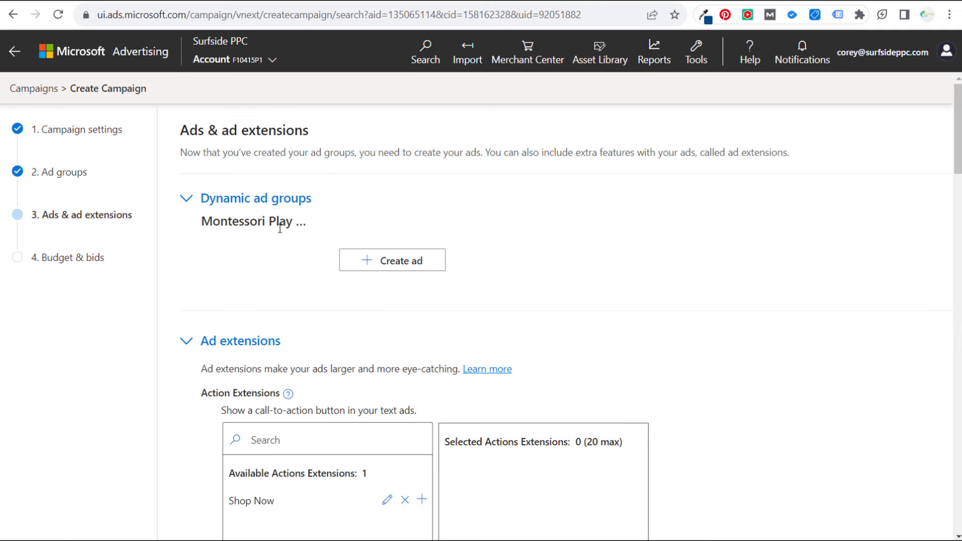
- Start creating an ad for the Montessori ad group, then cancel the Create your ad panel unsaved
left_click(364, 270)
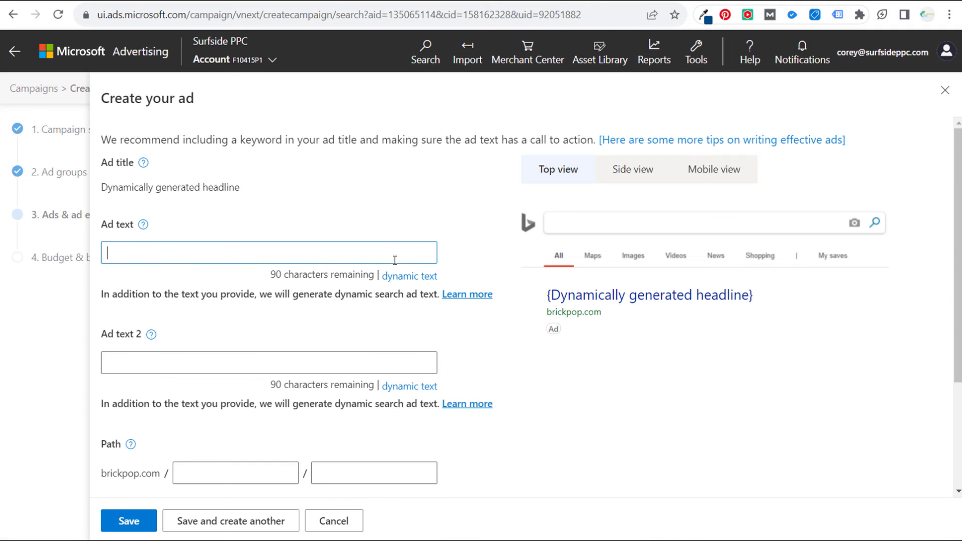
scroll(213, 361, "down", 1)
left_click(334, 521)
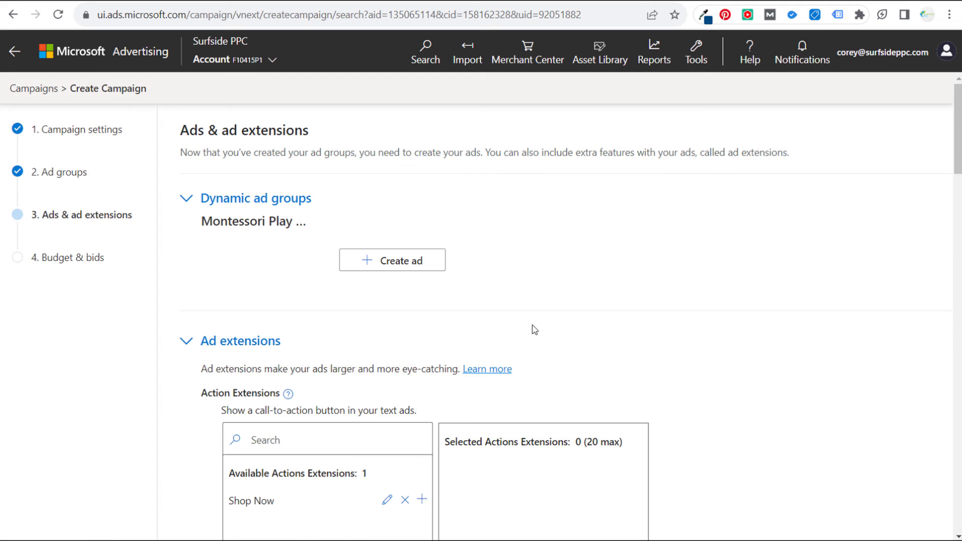
scroll(305, 316, "down", 3)
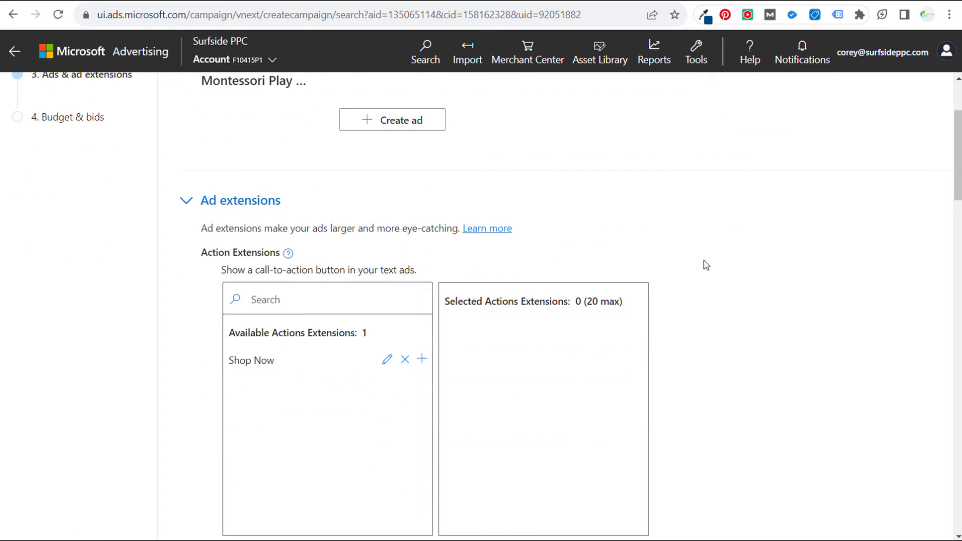
scroll(706, 265, "down", 3)
scroll(595, 262, "down", 12)
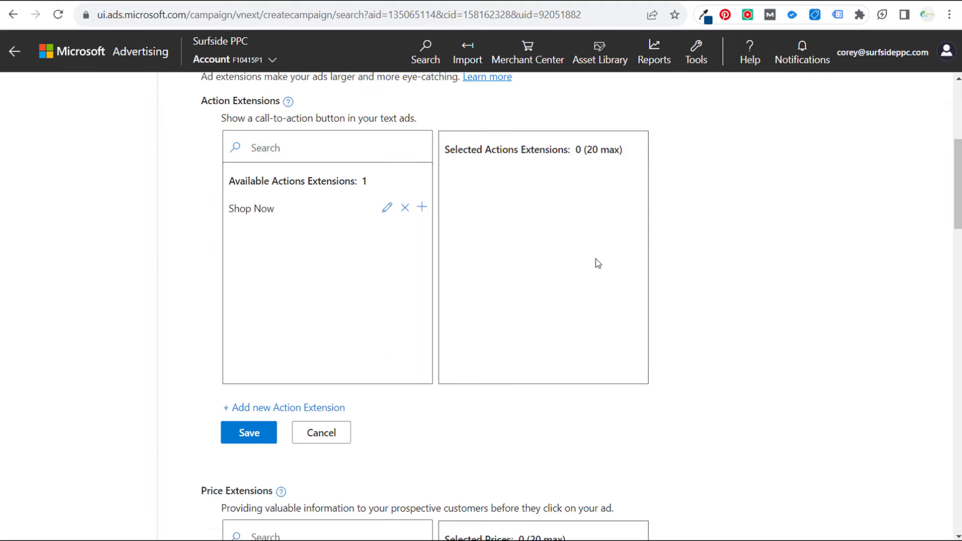
scroll(245, 258, "down", 8)
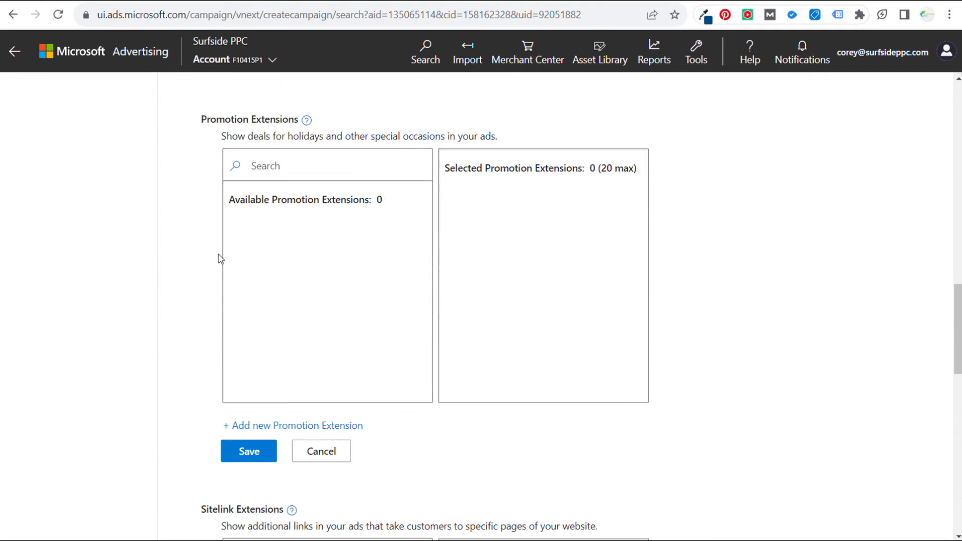
scroll(197, 255, "down", 6)
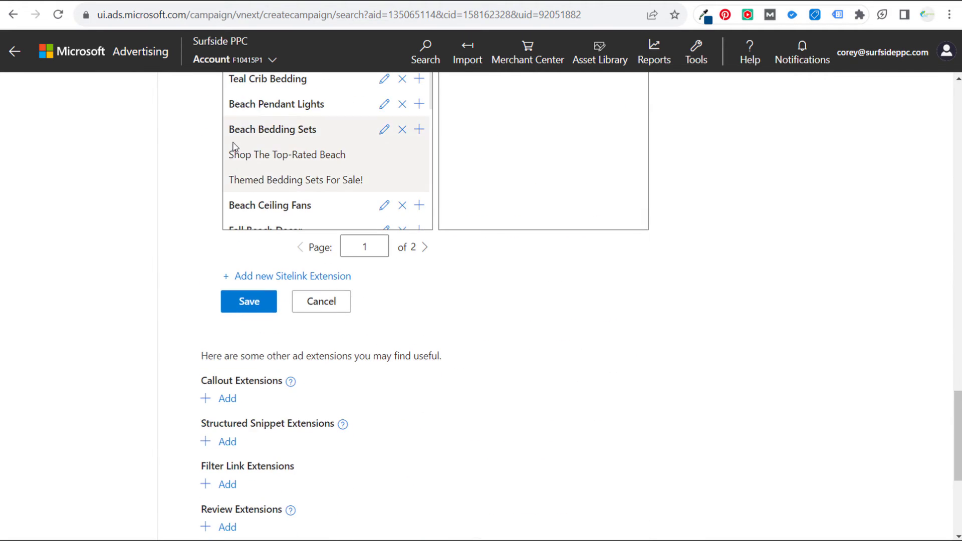
scroll(507, 258, "up", 6)
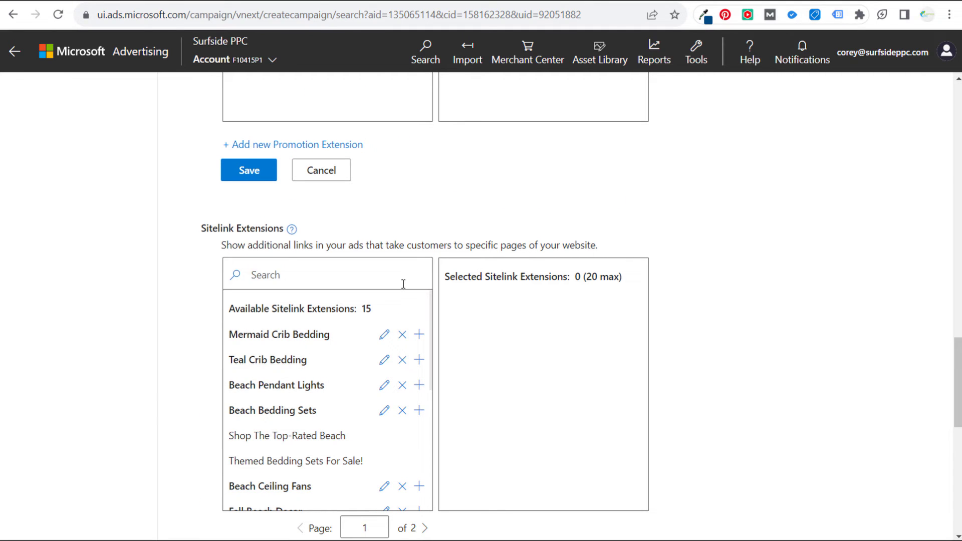
scroll(647, 281, "down", 7)
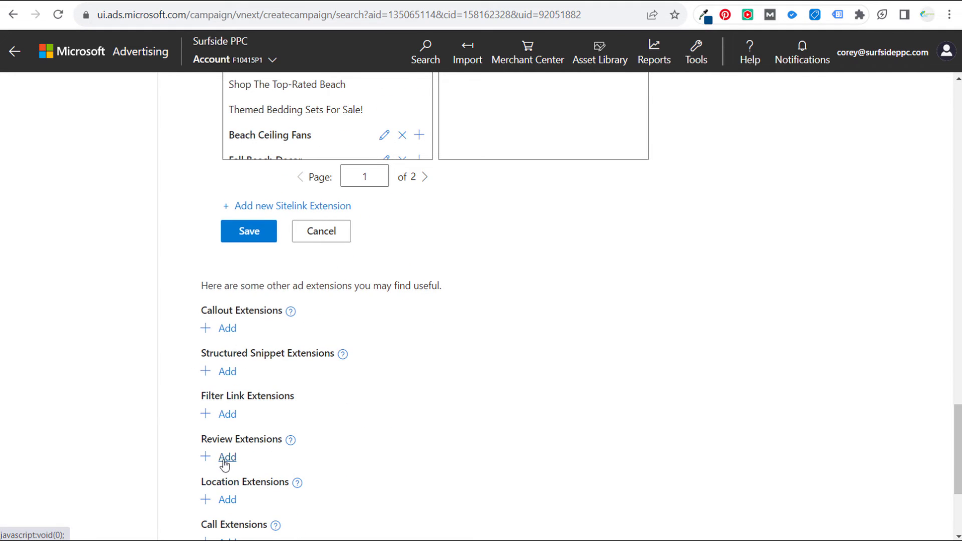
scroll(535, 382, "down", 1)
scroll(535, 382, "down", 2)
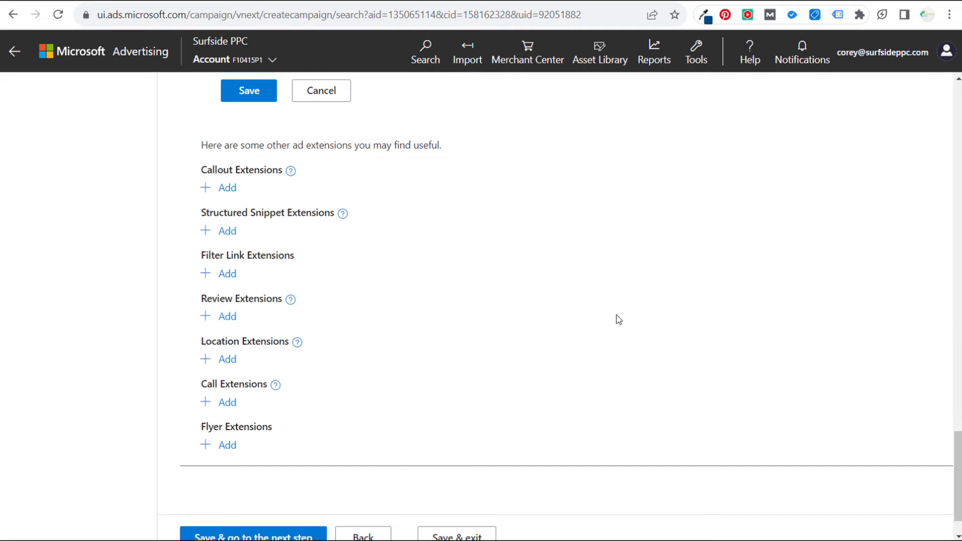
scroll(377, 445, "down", 1)
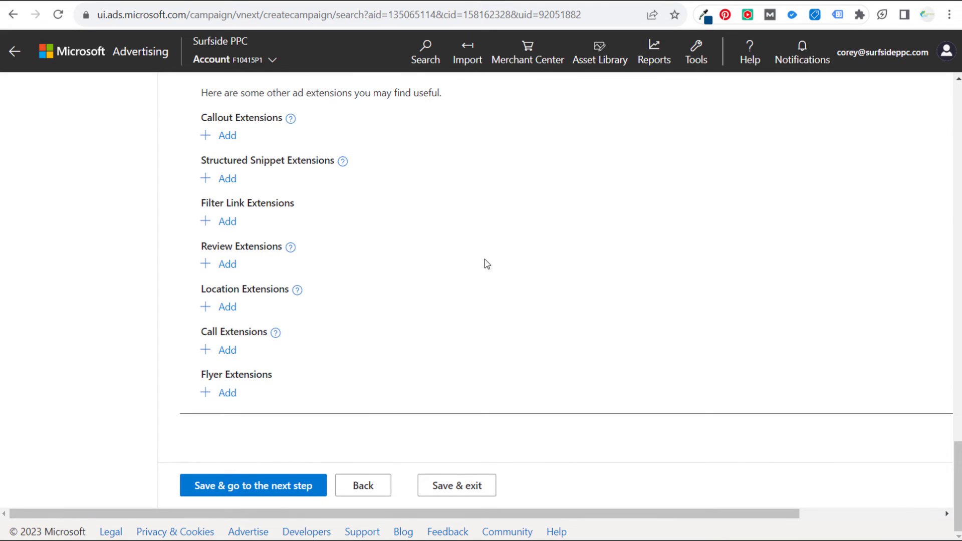
scroll(484, 263, "up", 10)
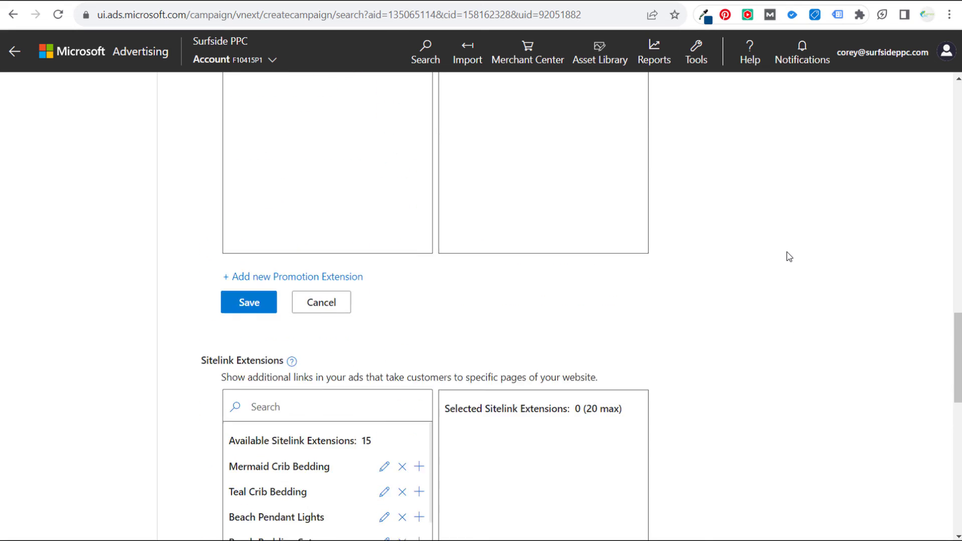
scroll(790, 257, "up", 15)
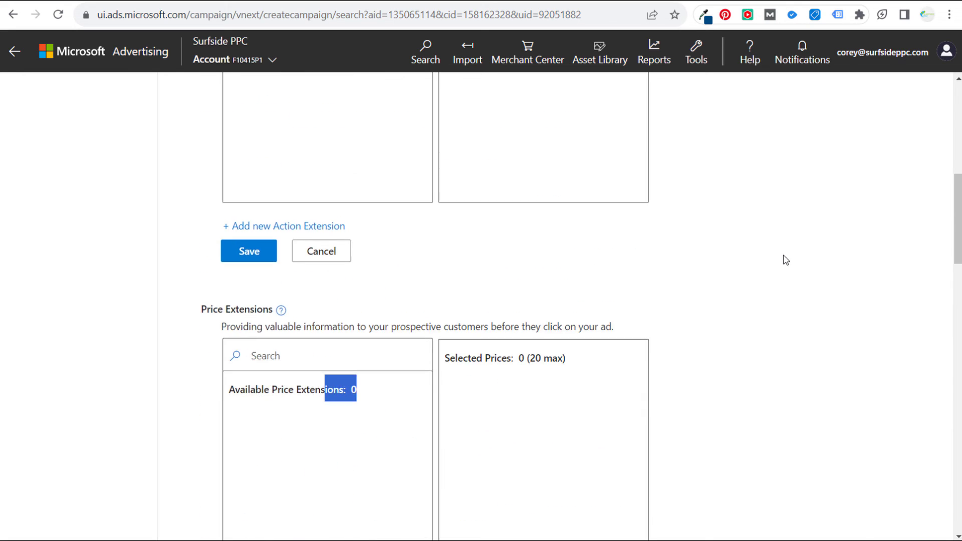
scroll(790, 261, "up", 6)
scroll(515, 199, "up", 2)
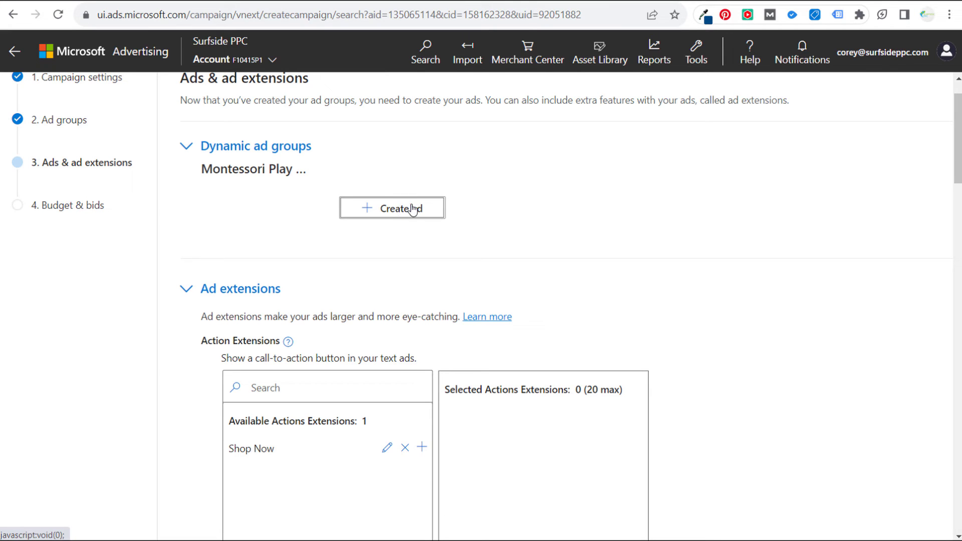
- Browse the Montessori toys and Montessori Play Gyms products on brickpop.com
left_click(272, 1)
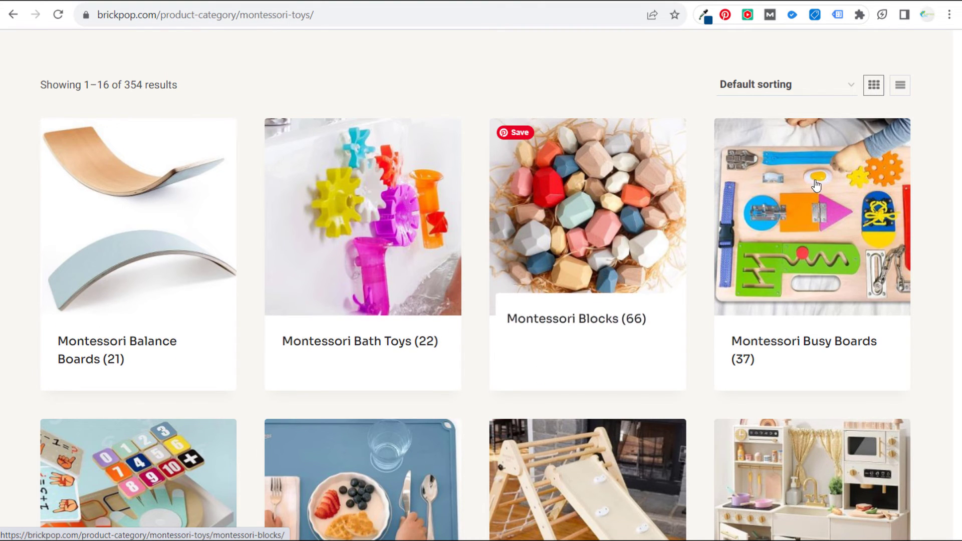
scroll(822, 200, "down", 4)
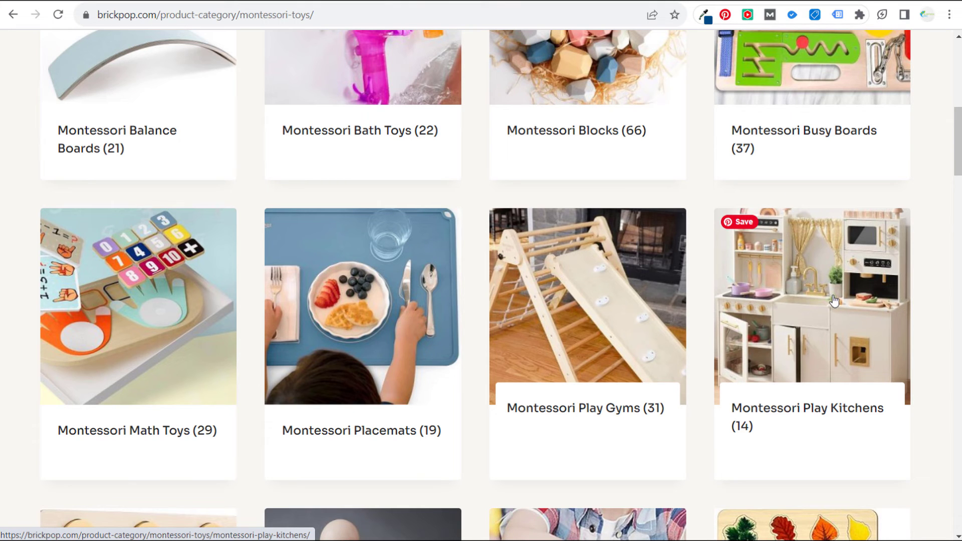
scroll(631, 300, "down", 8)
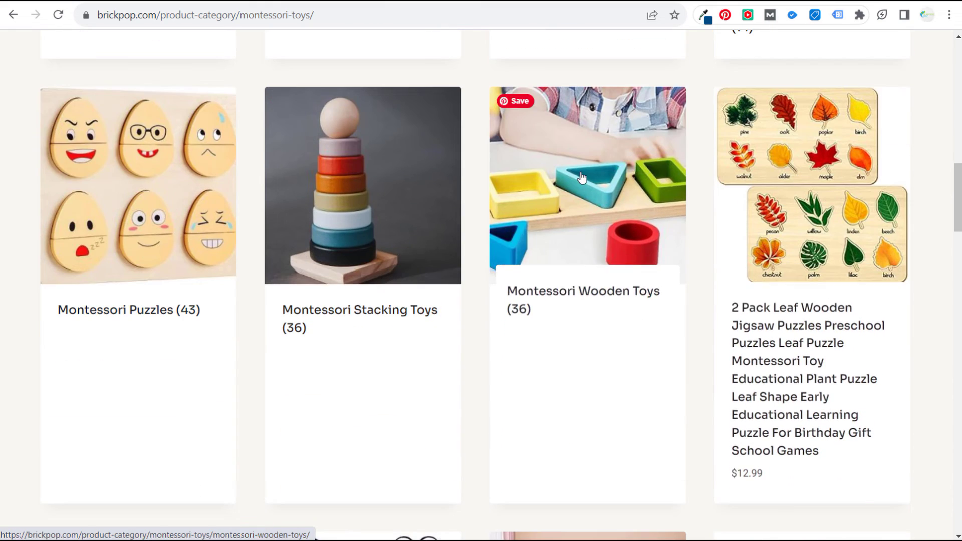
left_click(238, 1)
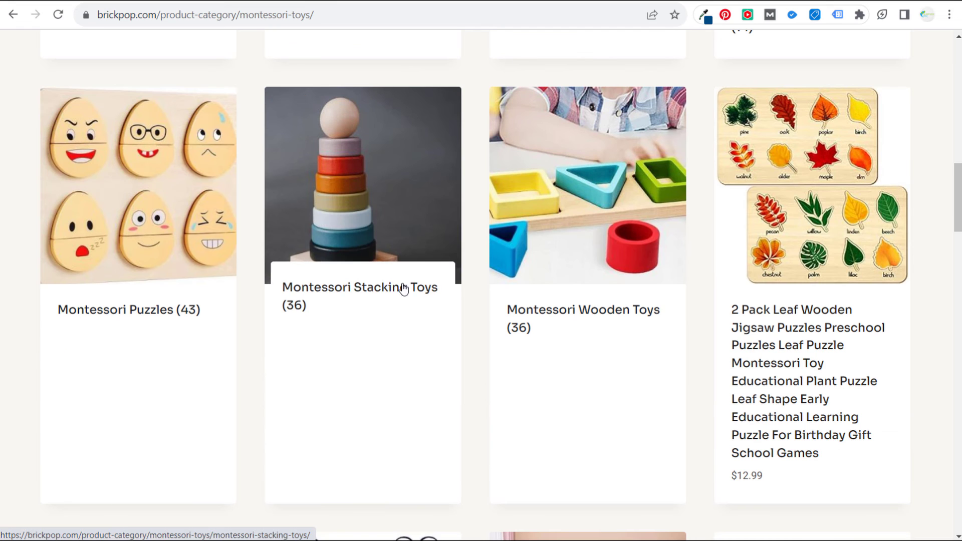
scroll(536, 251, "up", 3)
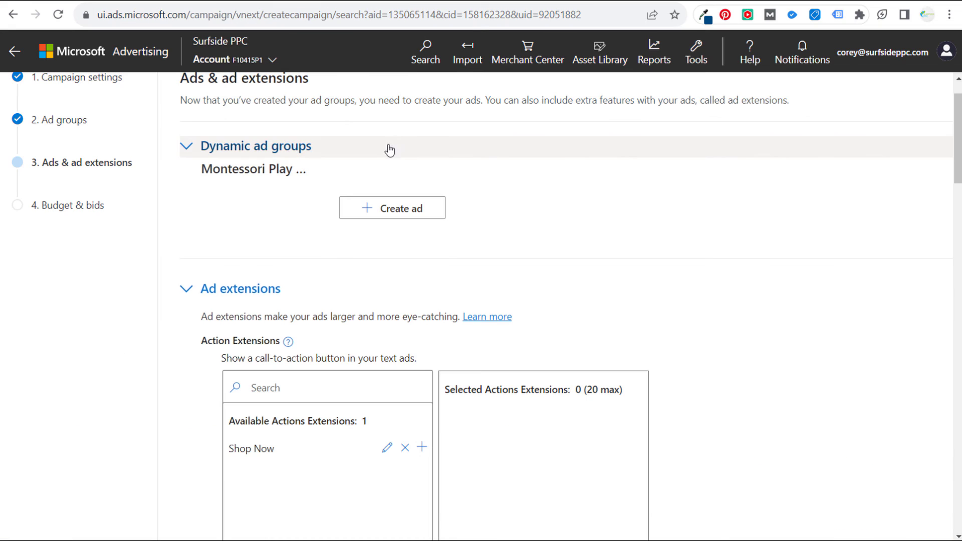
- Leave the campaign setup for the campaigns list, then view Dynamic ad targets and Keywords
scroll(455, 167, "up", 1)
left_click(20, 88)
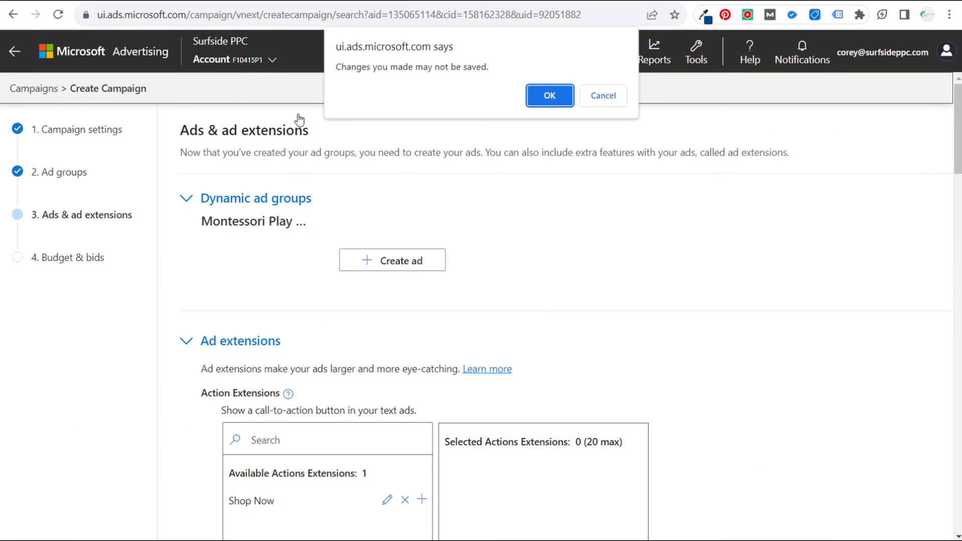
key("Escape")
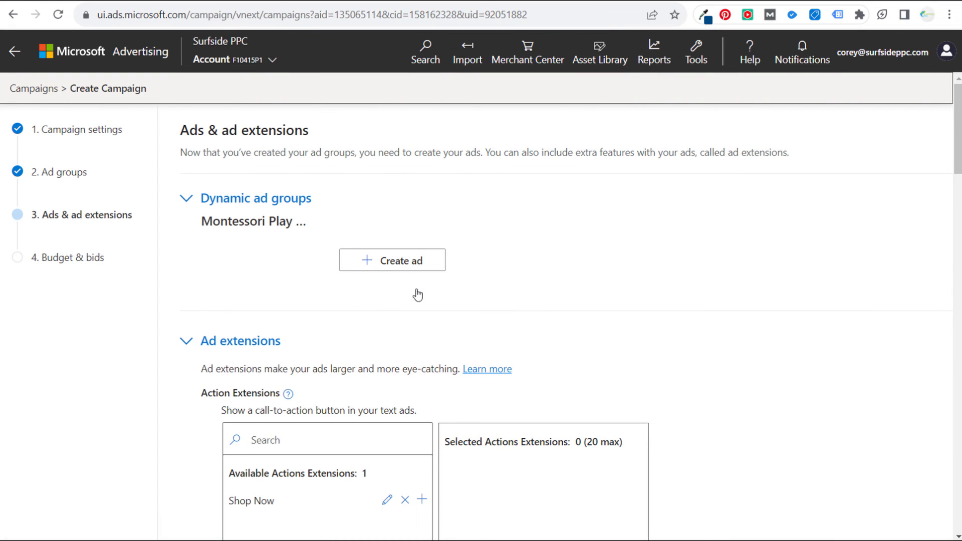
left_click(44, 320)
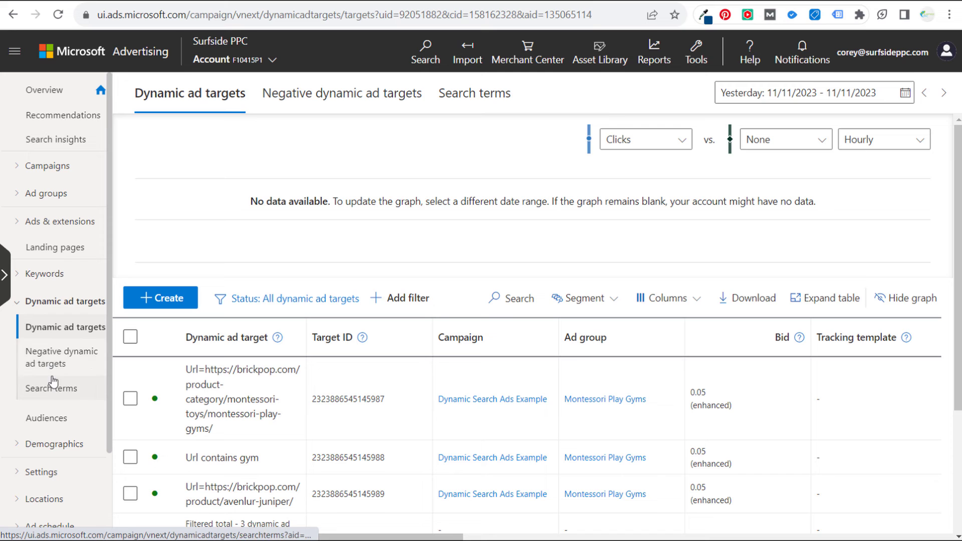
left_click(45, 275)
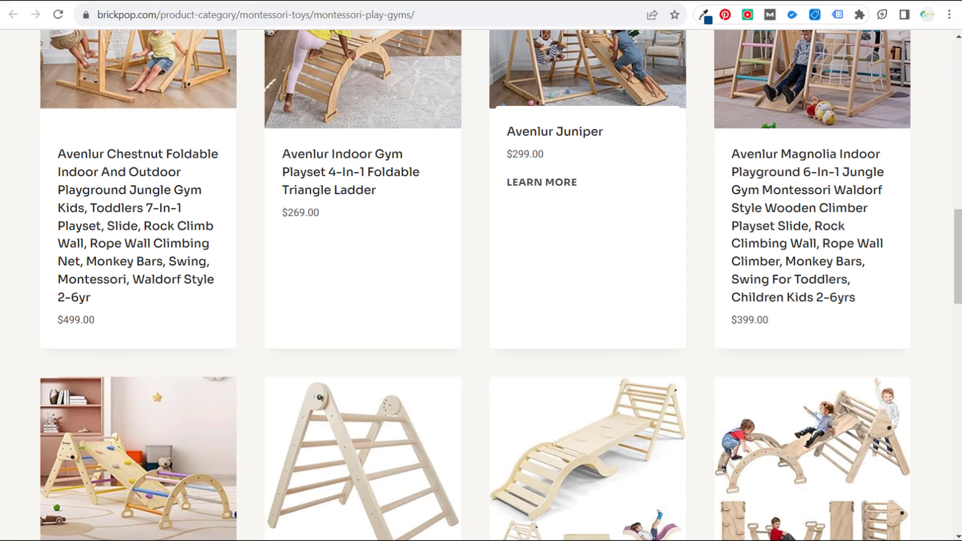
- Look over BrickPop's play gym products, then return to the Microsoft Advertising Keywords page
mouse_move(328, 80)
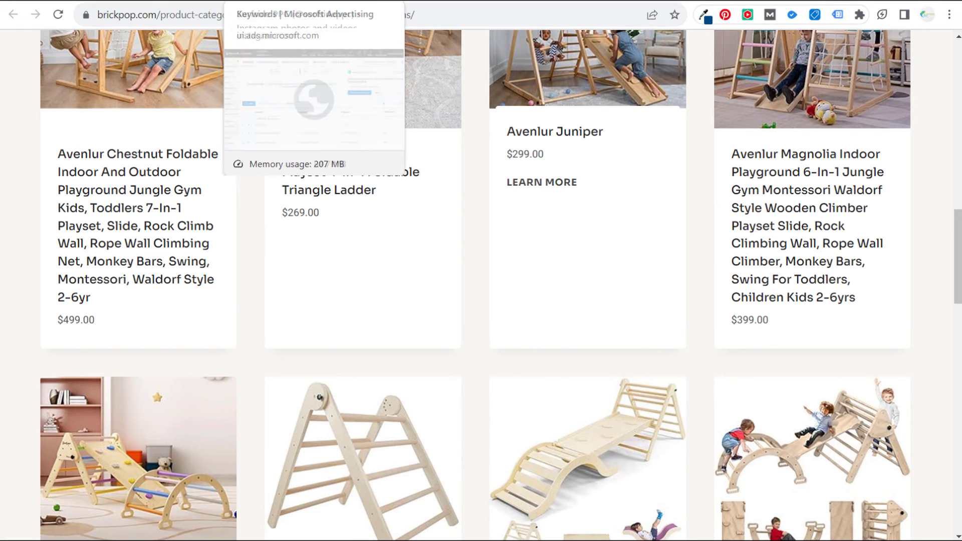
left_click(238, 1)
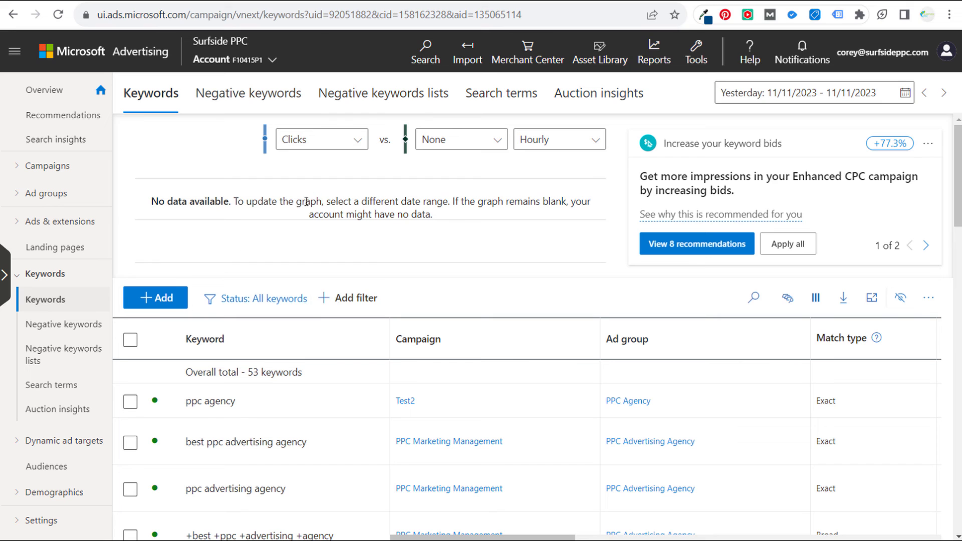
- Go to Negative dynamic ad targets and start adding a new exclusion
left_click(75, 441)
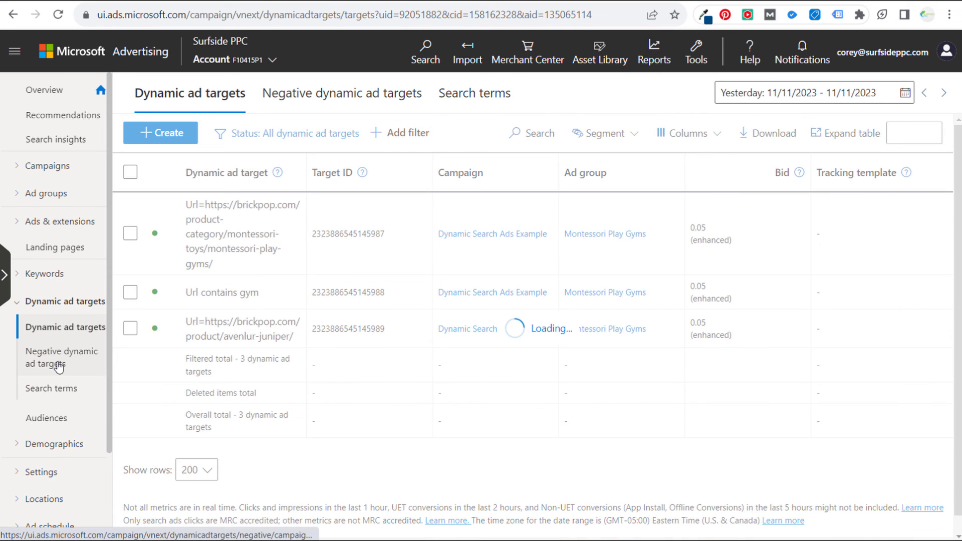
left_click(59, 366)
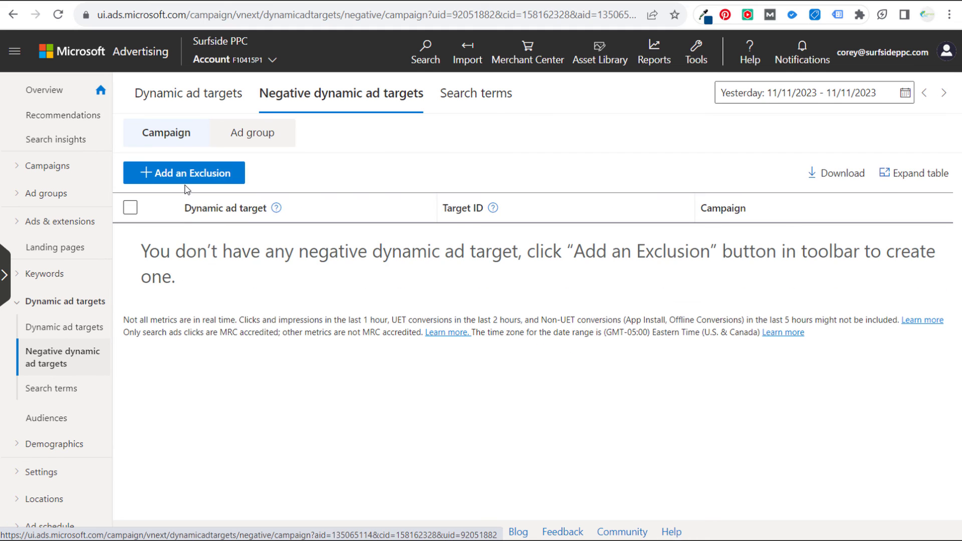
left_click(158, 179)
- Choose BrickPop Dynamic Search Ads as the exclusion's campaign and set it to URL equals
left_click(318, 223)
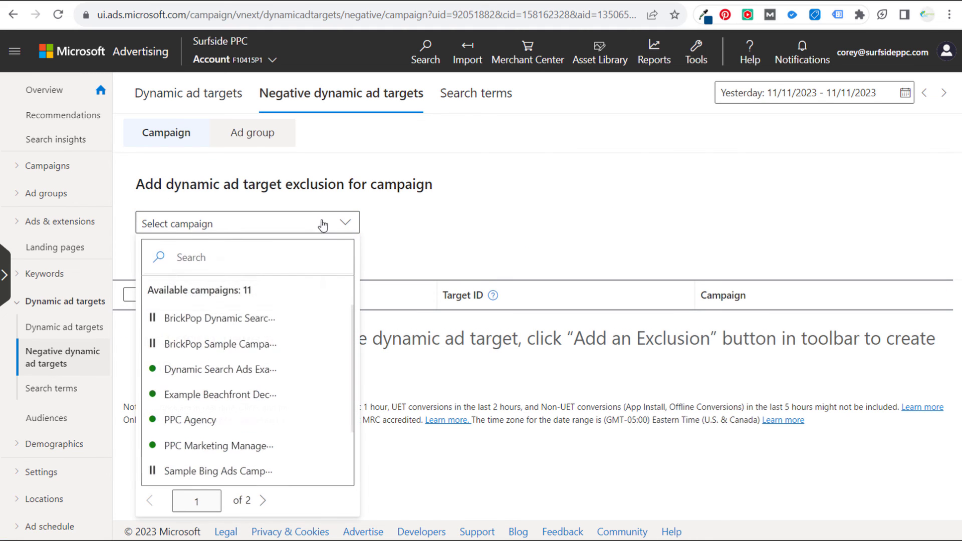
left_click(248, 317)
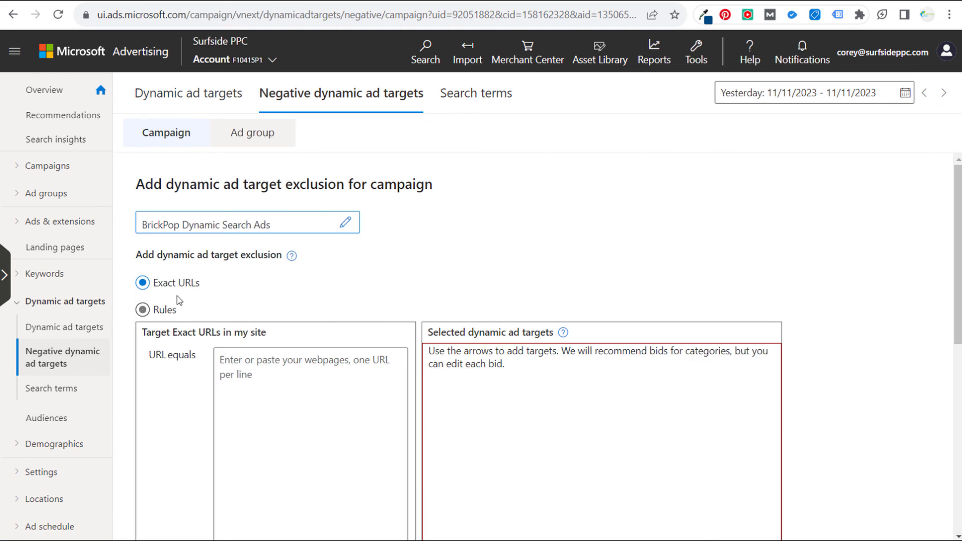
scroll(291, 294, "down", 3)
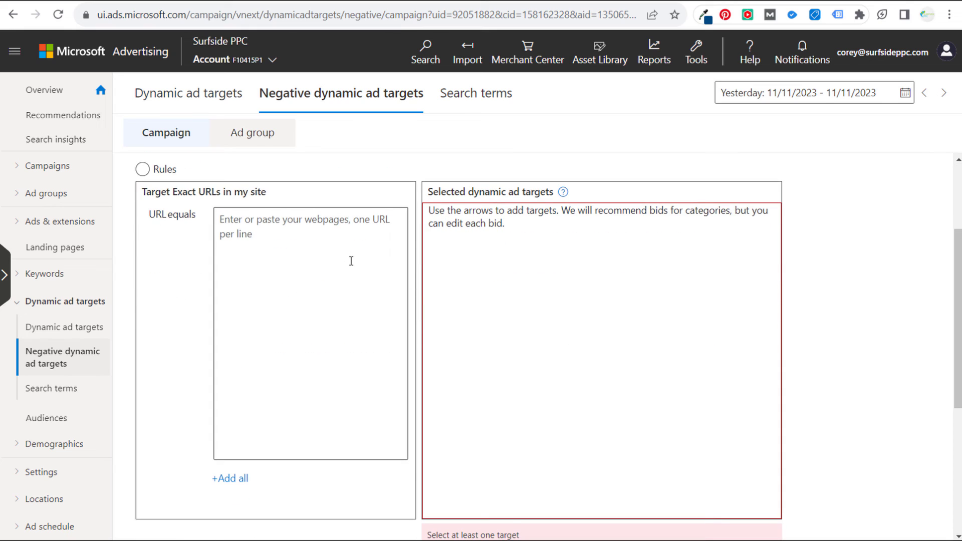
scroll(350, 260, "up", 1)
left_click(316, 306)
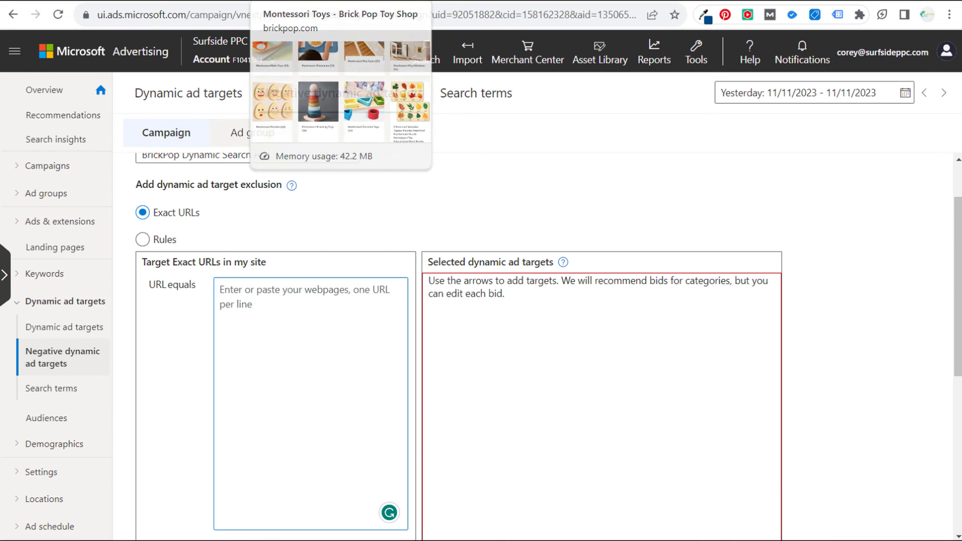
left_click(337, 1)
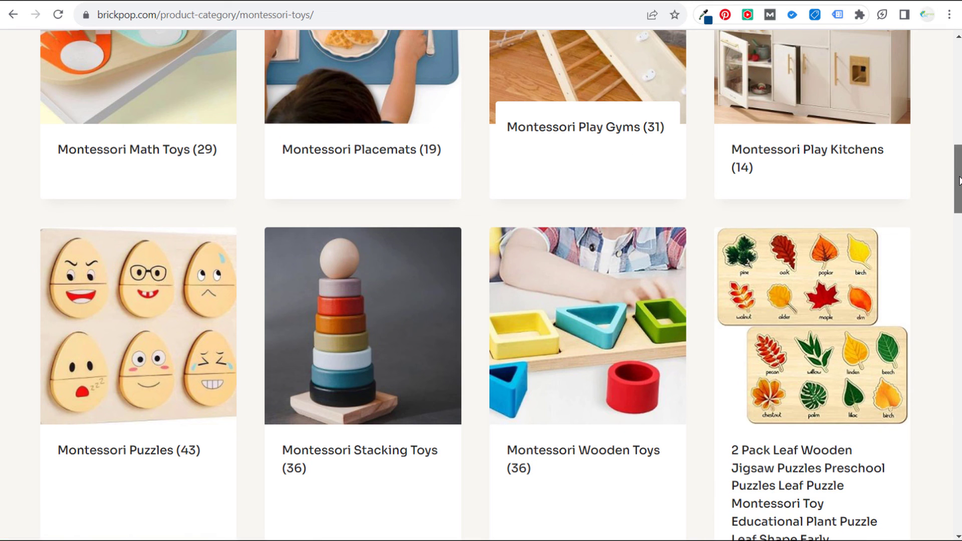
- Scroll through BrickPop's Montessori Toys page, then return to the Microsoft Advertising exclusion form
scroll(958, 180, "up", 15)
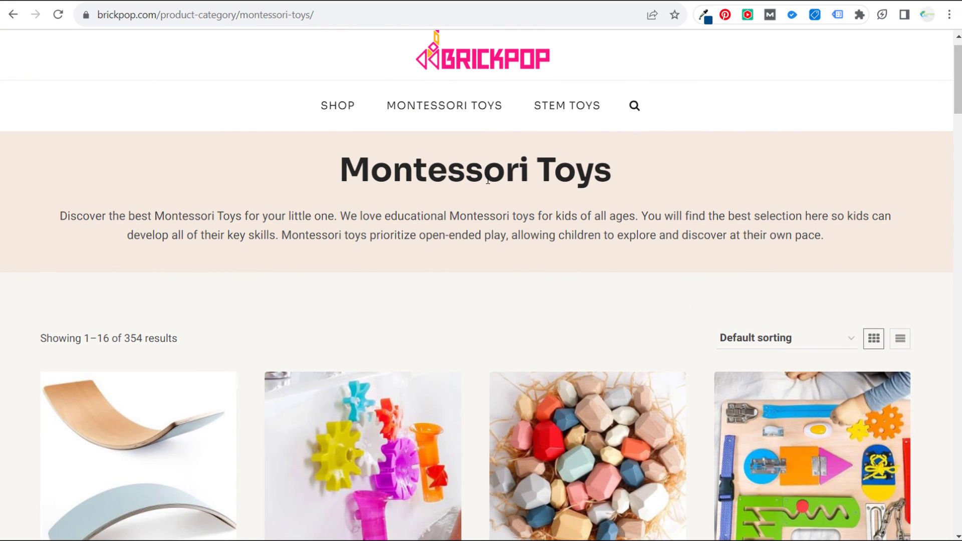
scroll(451, 170, "down", 1)
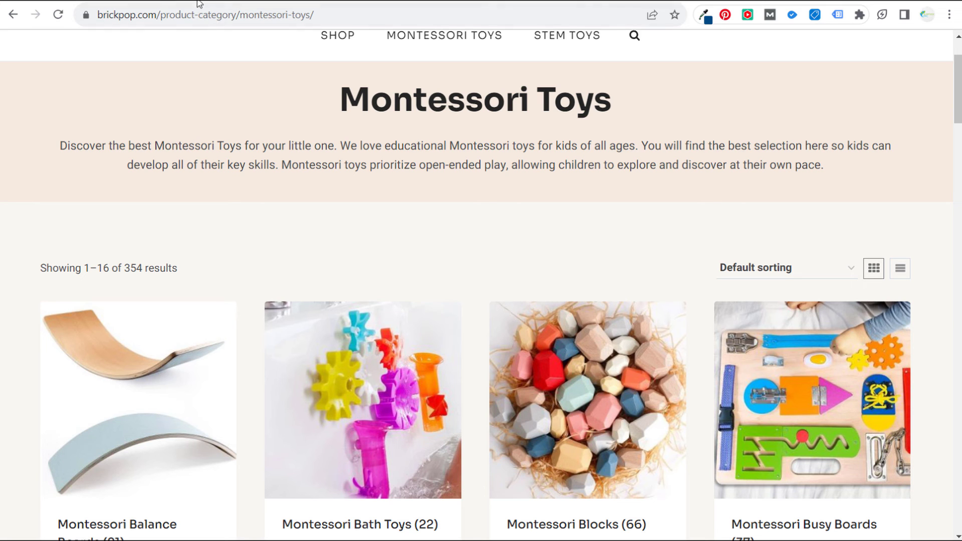
left_click(281, 1)
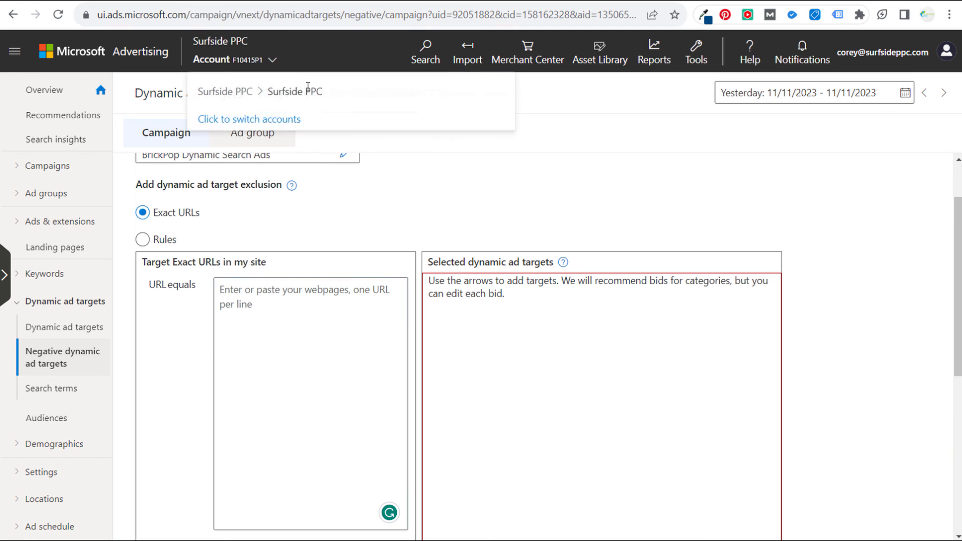
scroll(576, 185, "up", 2)
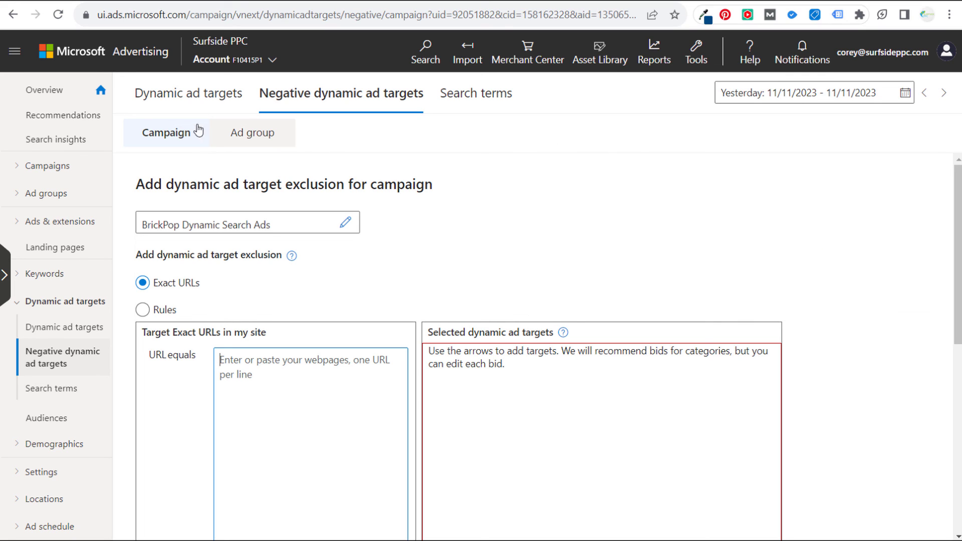
- Go to the campaigns list and open the BrickPop Dynamic Search Ads campaign
left_click(52, 171)
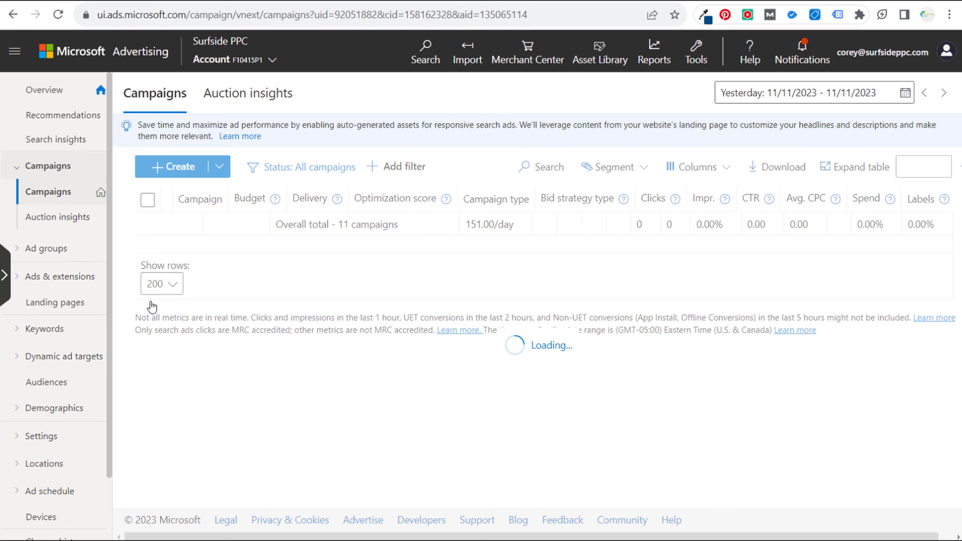
scroll(512, 427, "down", 2)
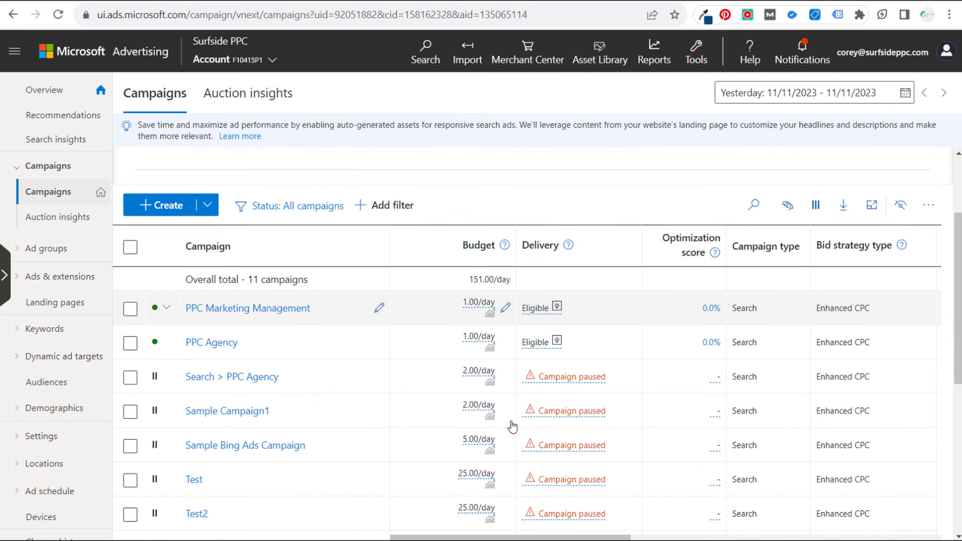
scroll(512, 426, "down", 5)
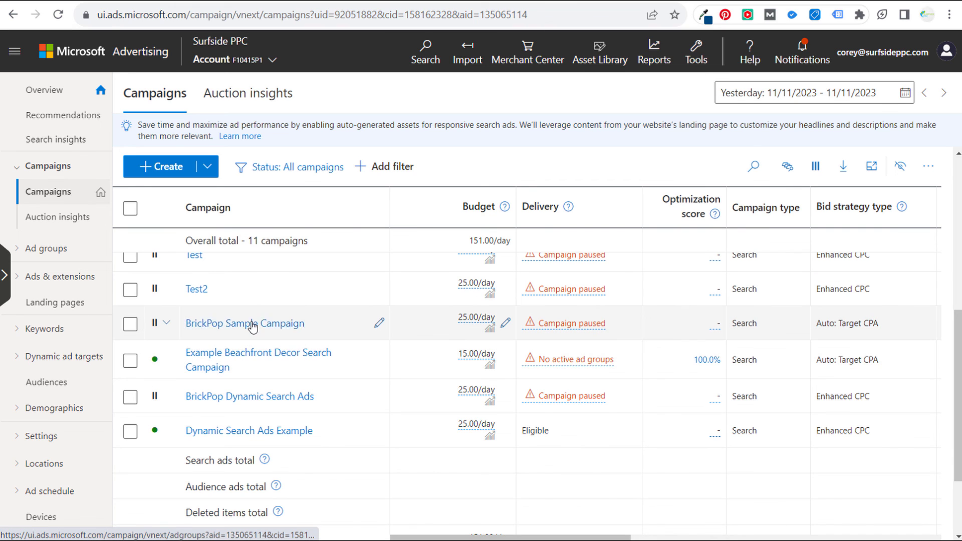
left_click(231, 398)
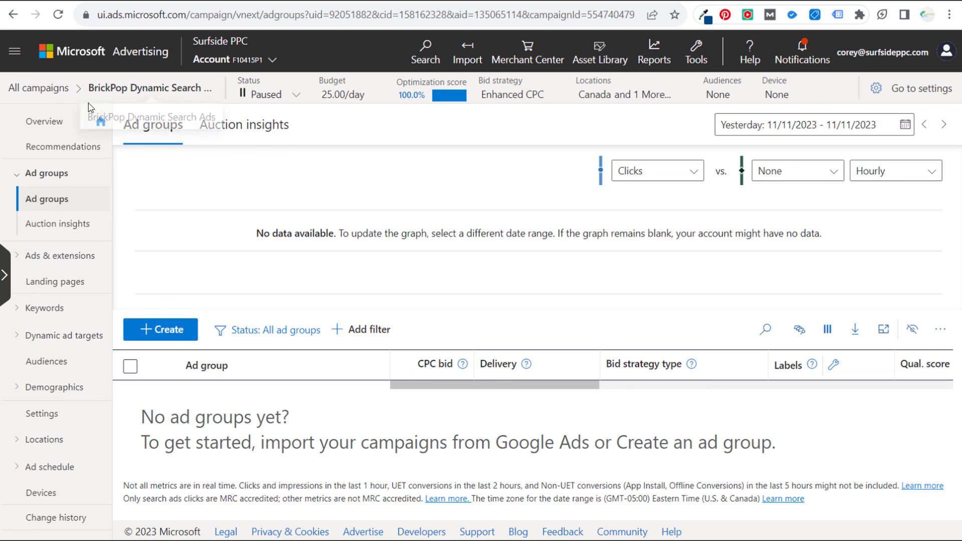
- Return to All campaigns and open BrickPop Sample Campaign to view its ad groups
left_click(46, 89)
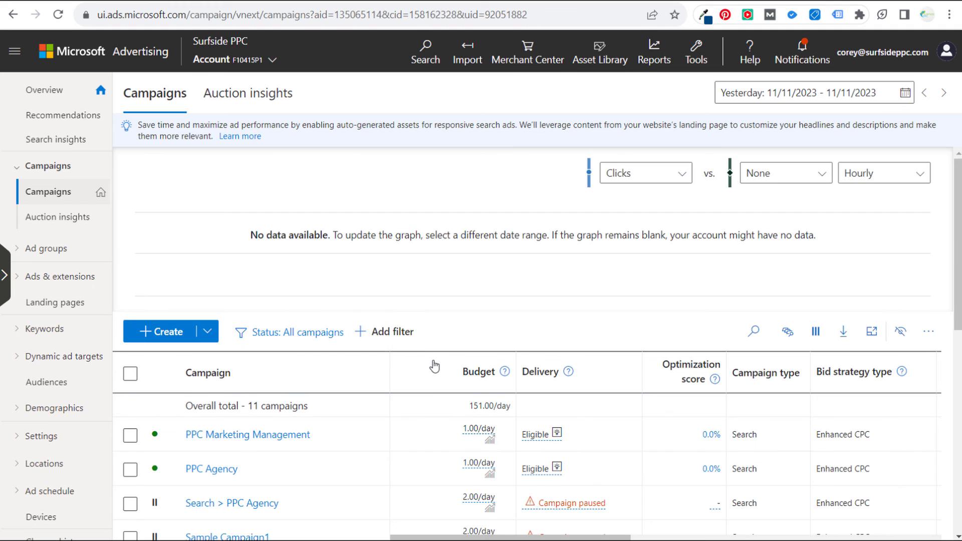
scroll(430, 364, "down", 10)
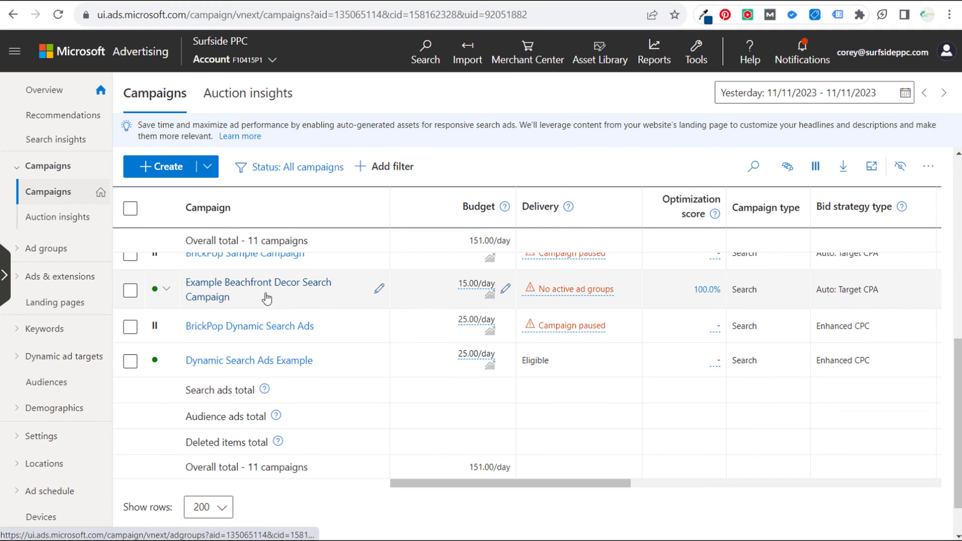
scroll(264, 300, "up", 2)
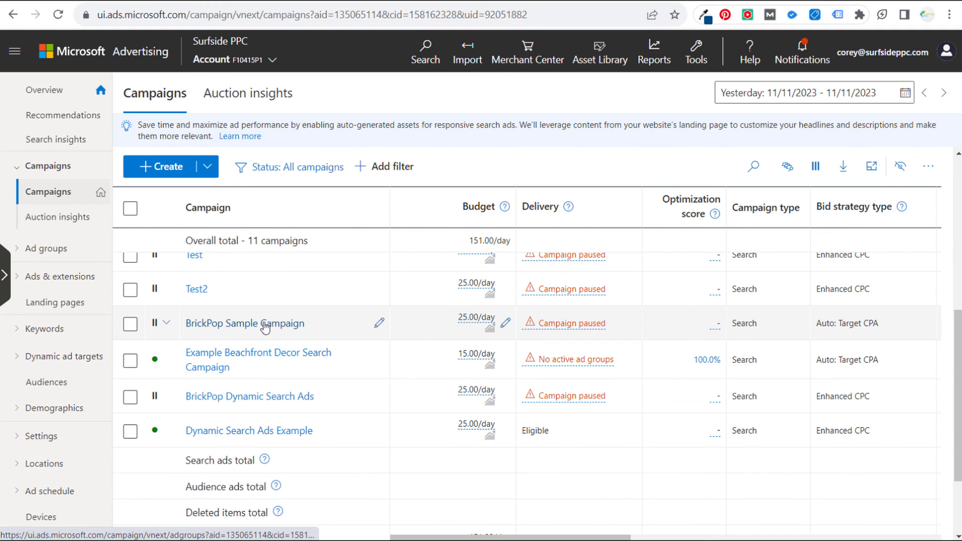
left_click(224, 323)
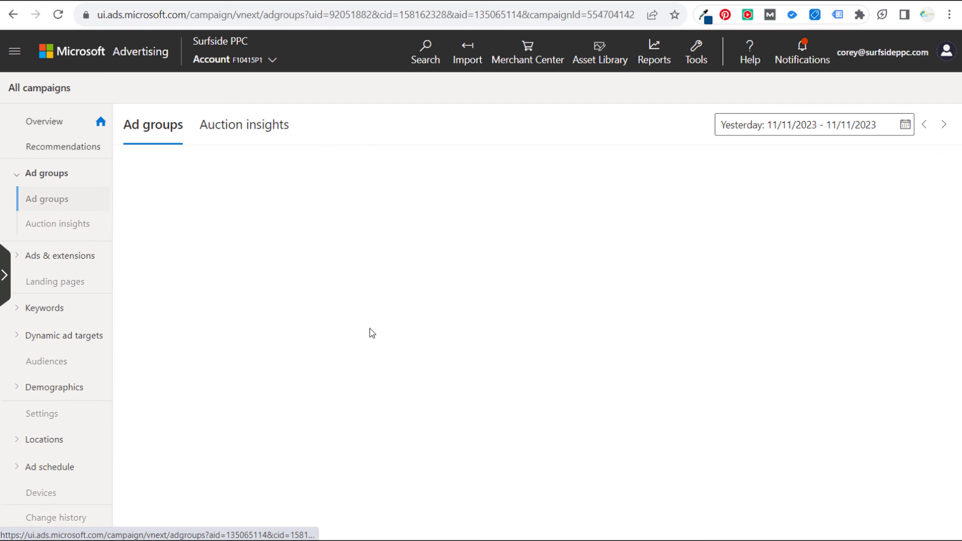